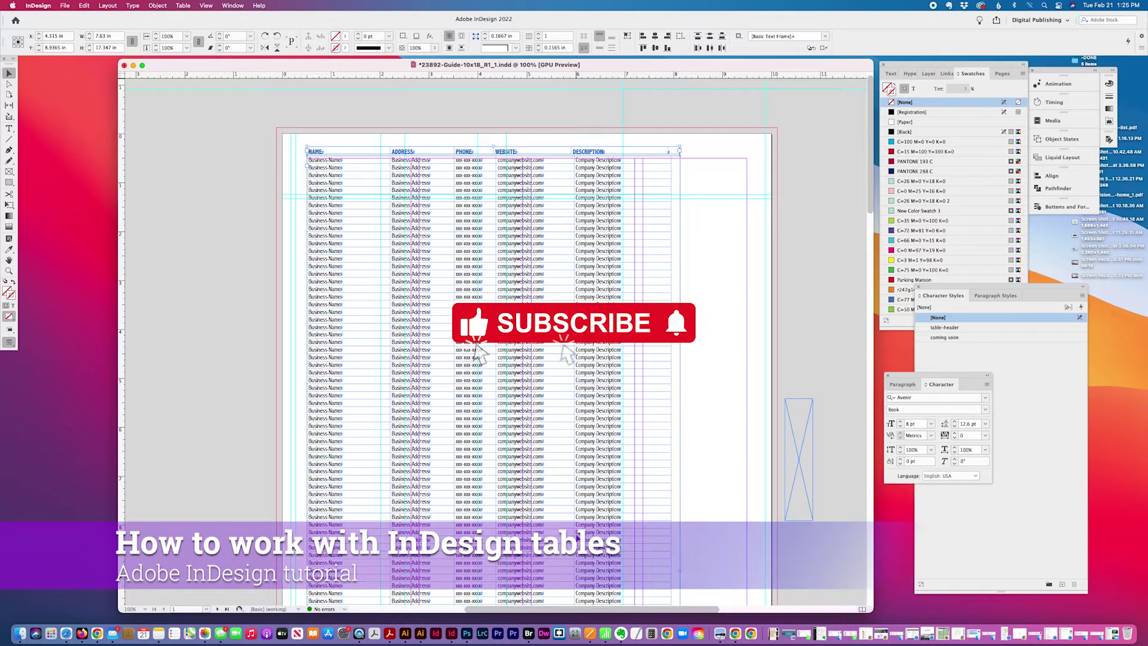
# Drag the directory table's frame left onto the pasteboard, clearing the page.
pyautogui.scroll(1, 582, 525)
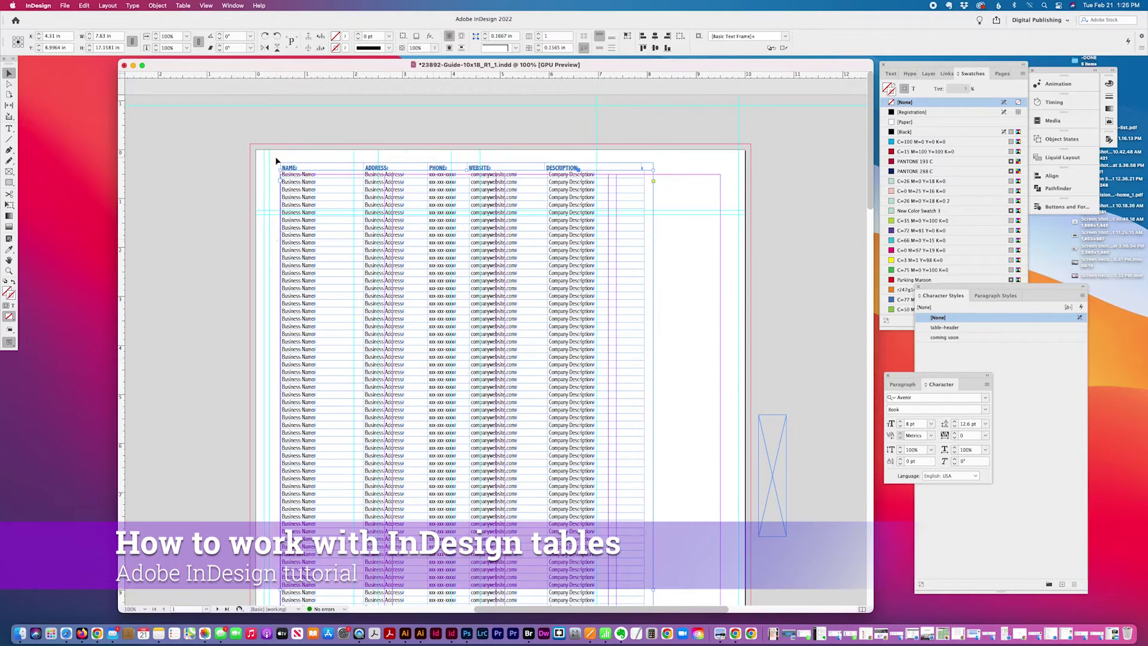
pyautogui.moveTo(636, 297); pyautogui.dragTo(297, 270)
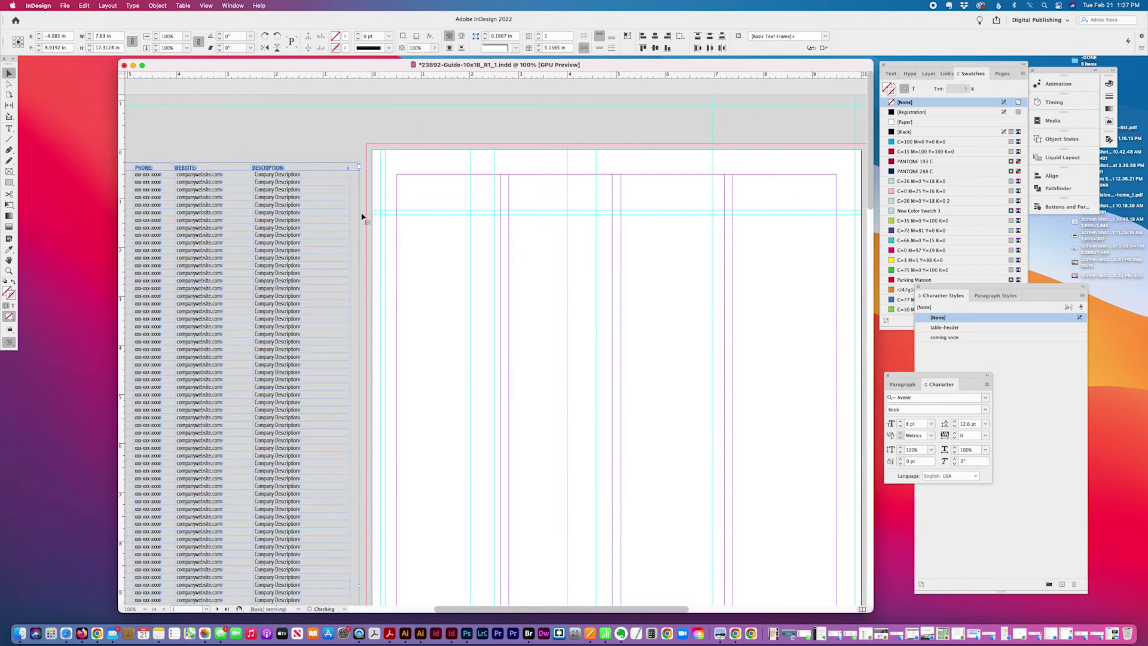
# Draw a new empty text frame across the page margins with the Type tool.
pyautogui.click(365, 216)
pyautogui.click(9, 129)
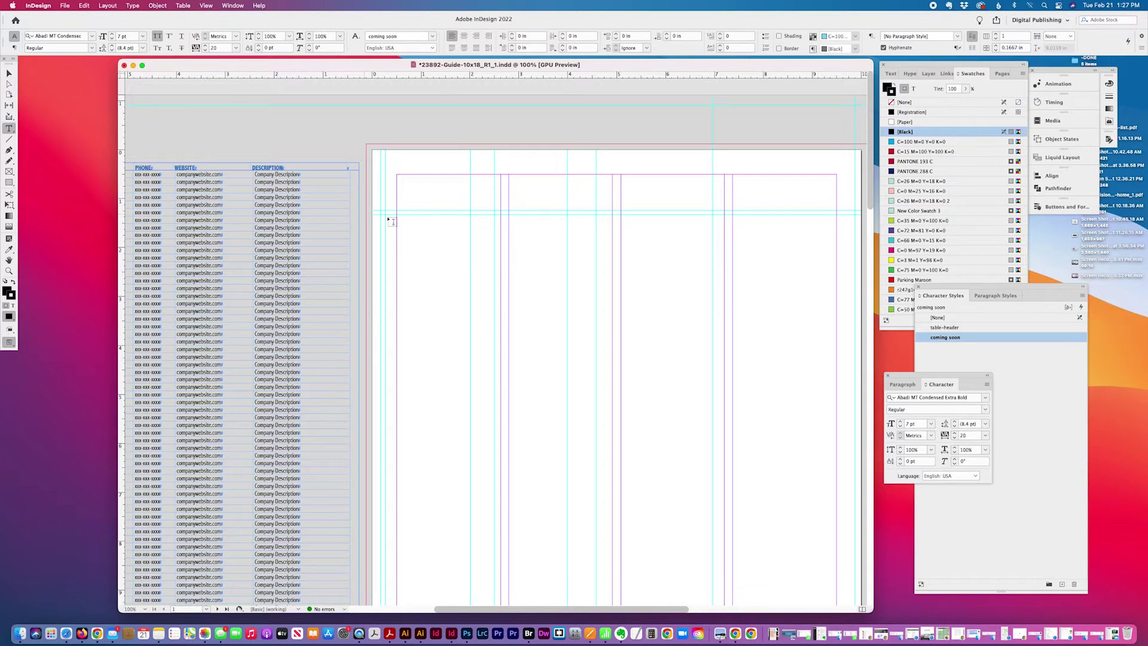
pyautogui.moveTo(397, 175); pyautogui.dragTo(836, 519)
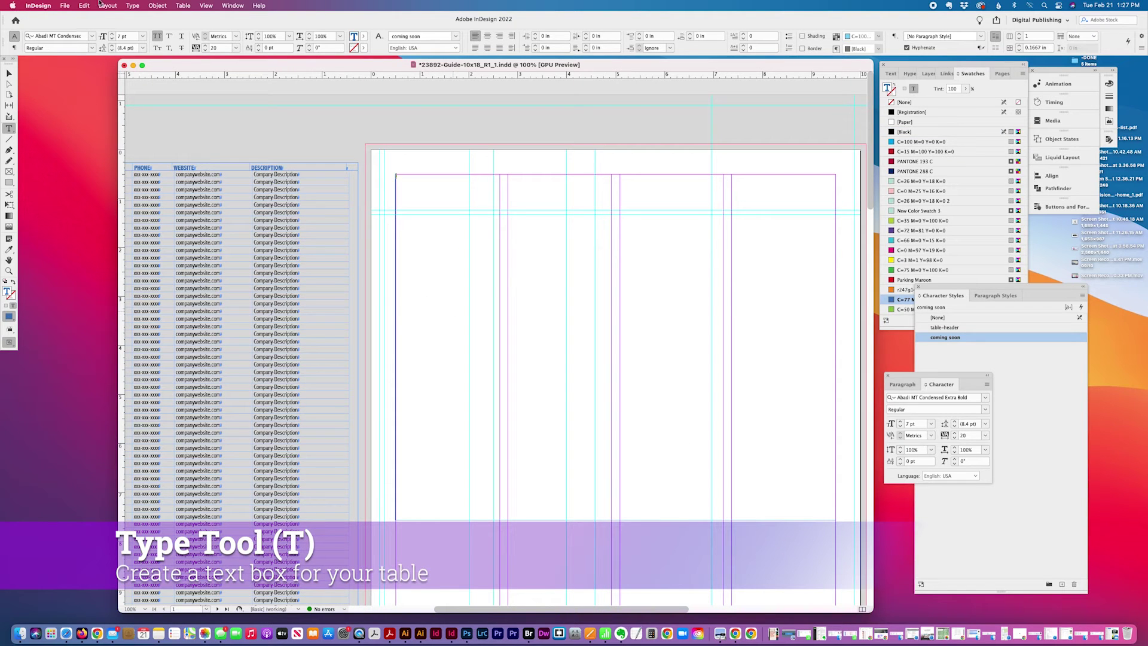
pyautogui.click(183, 5)
# Insert a table with 10 body rows, 5 columns, 1 header row and the [Basic Table] style.
pyautogui.click(192, 17)
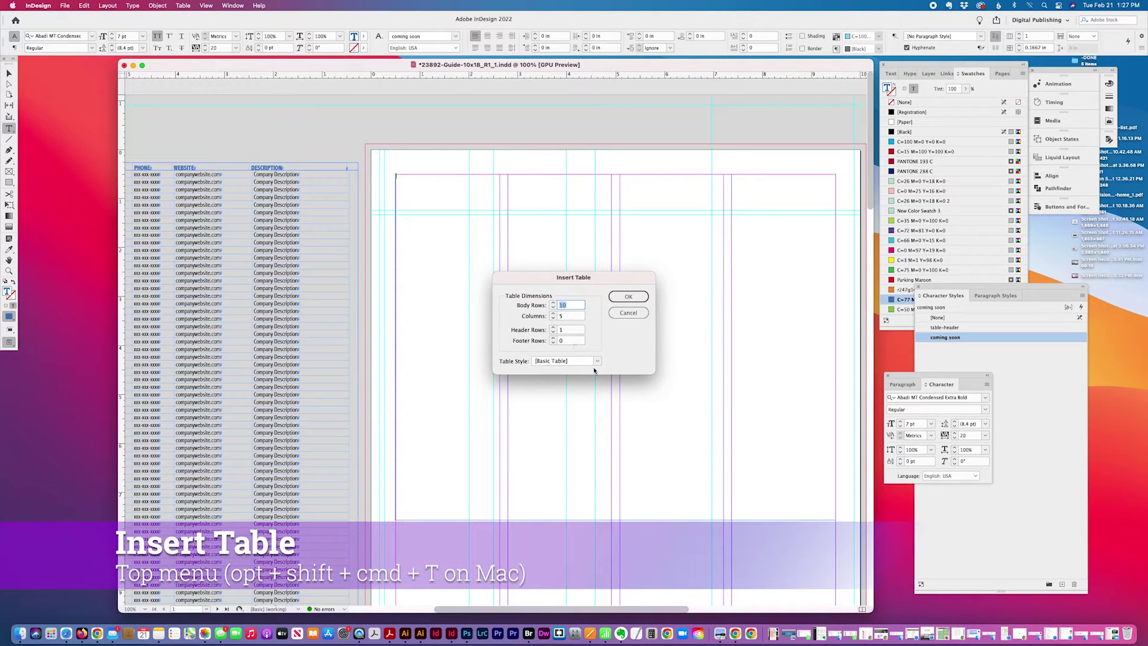
pyautogui.click(597, 362)
pyautogui.click(641, 347)
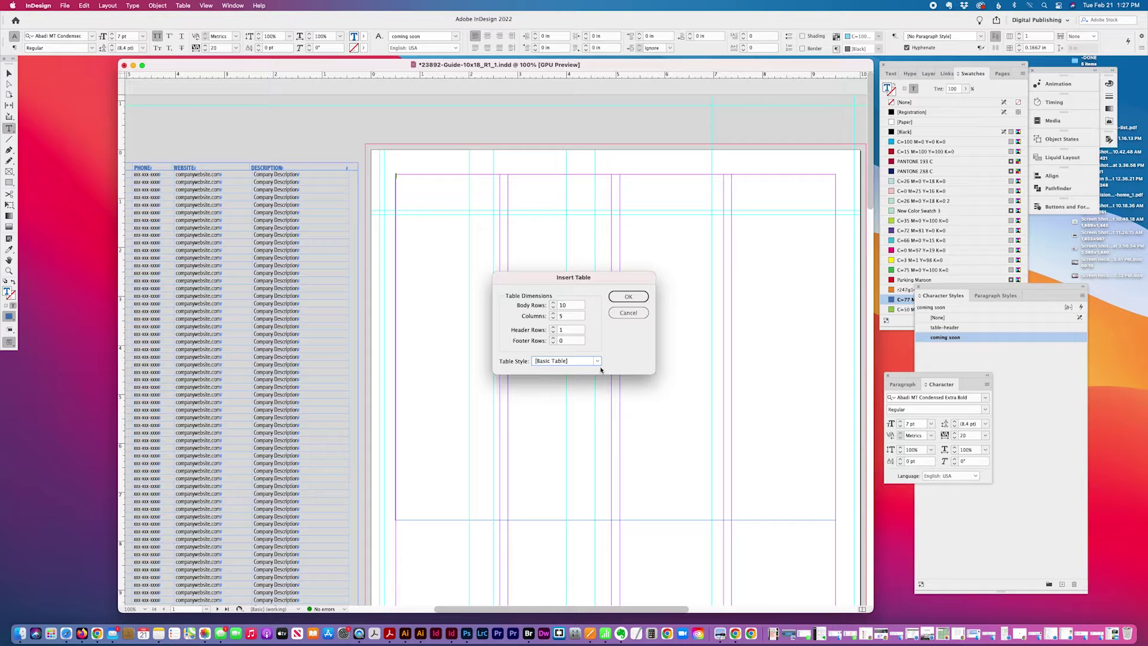
# Place the new table and paste the old NAME, ADDRESS, PHONE, WEBSITE, DESCRIPTION header row into it.
pyautogui.click(628, 296)
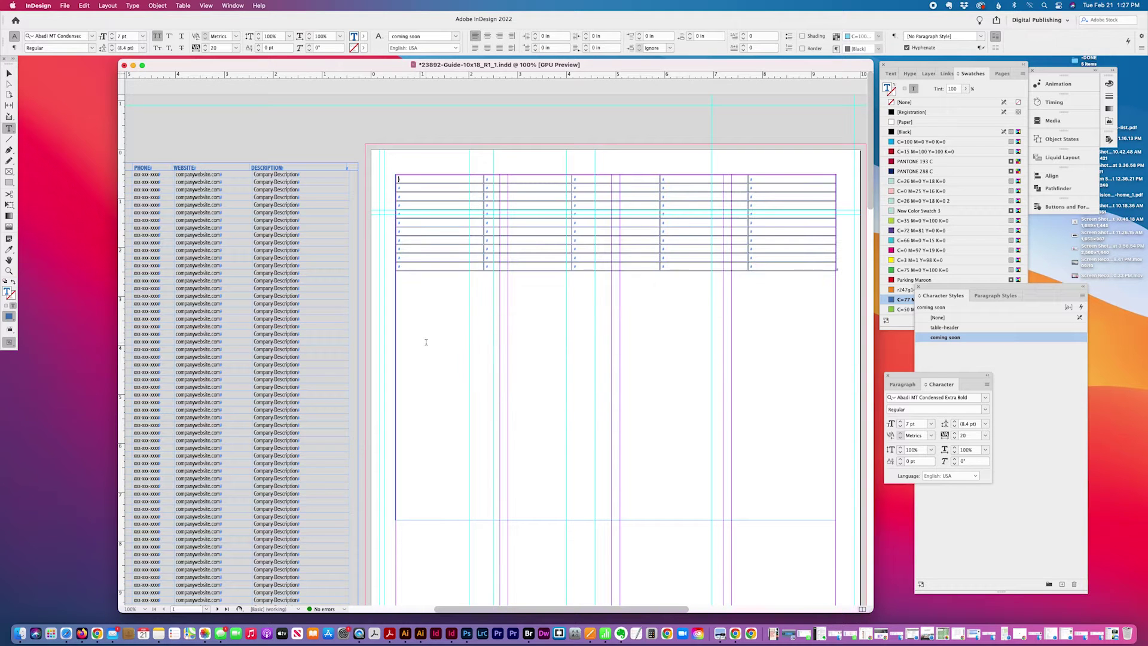
pyautogui.hscroll(2, 442, 340)
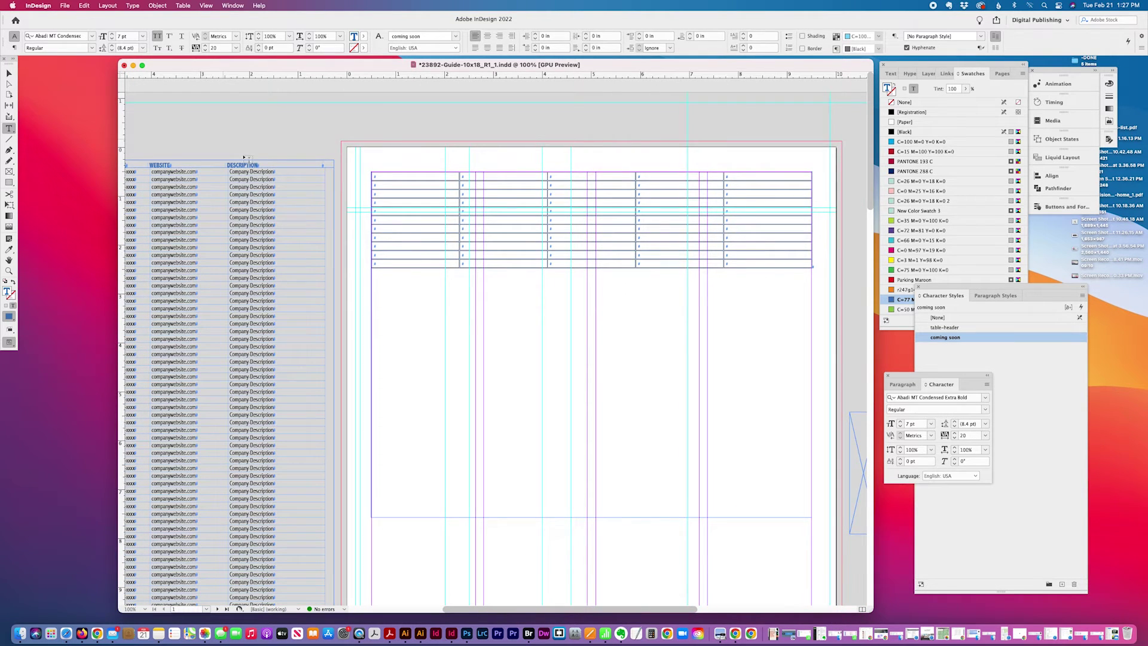
pyautogui.hscroll(-8, 244, 157)
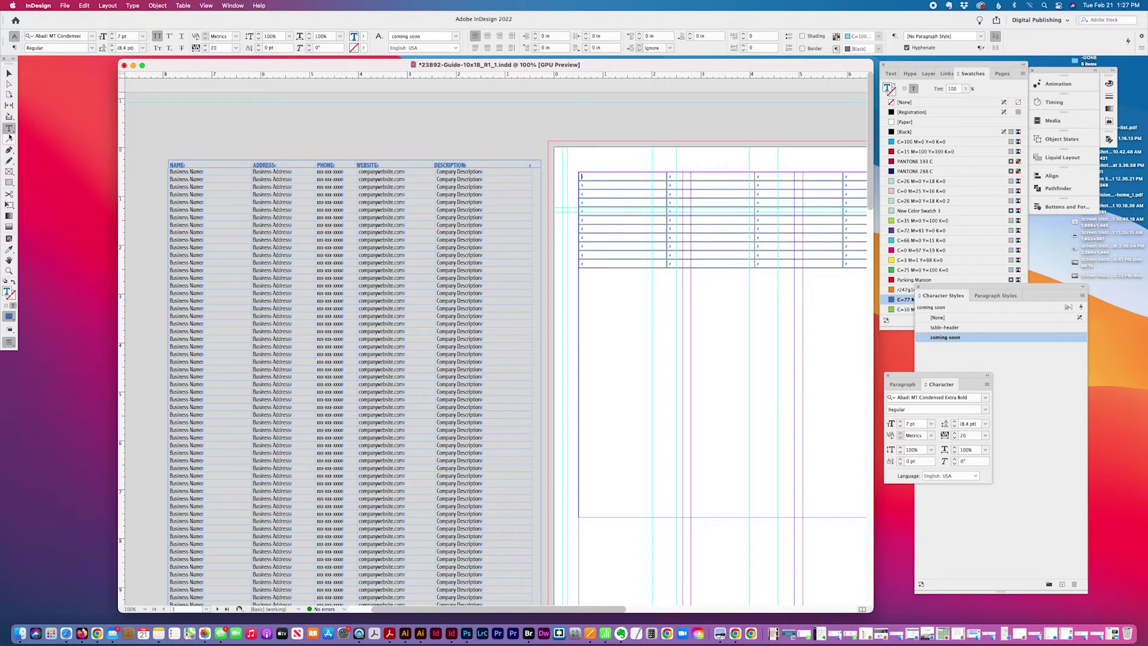
pyautogui.click(167, 168)
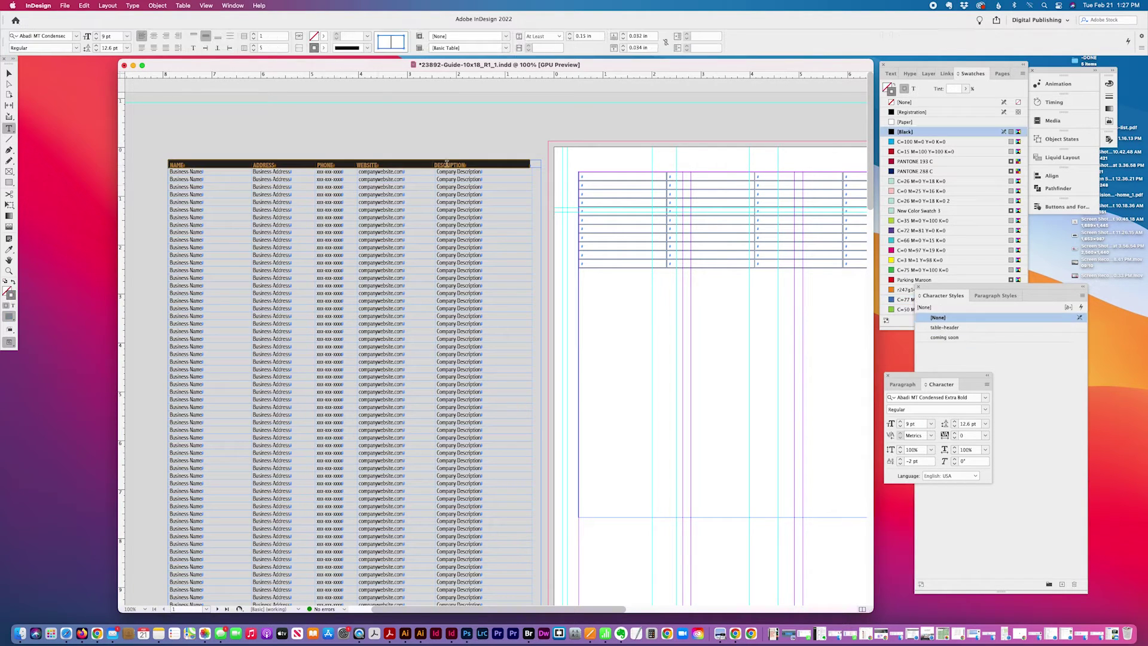
pyautogui.press('cmd+c')
pyautogui.click(576, 176)
pyautogui.press('cmd+v')
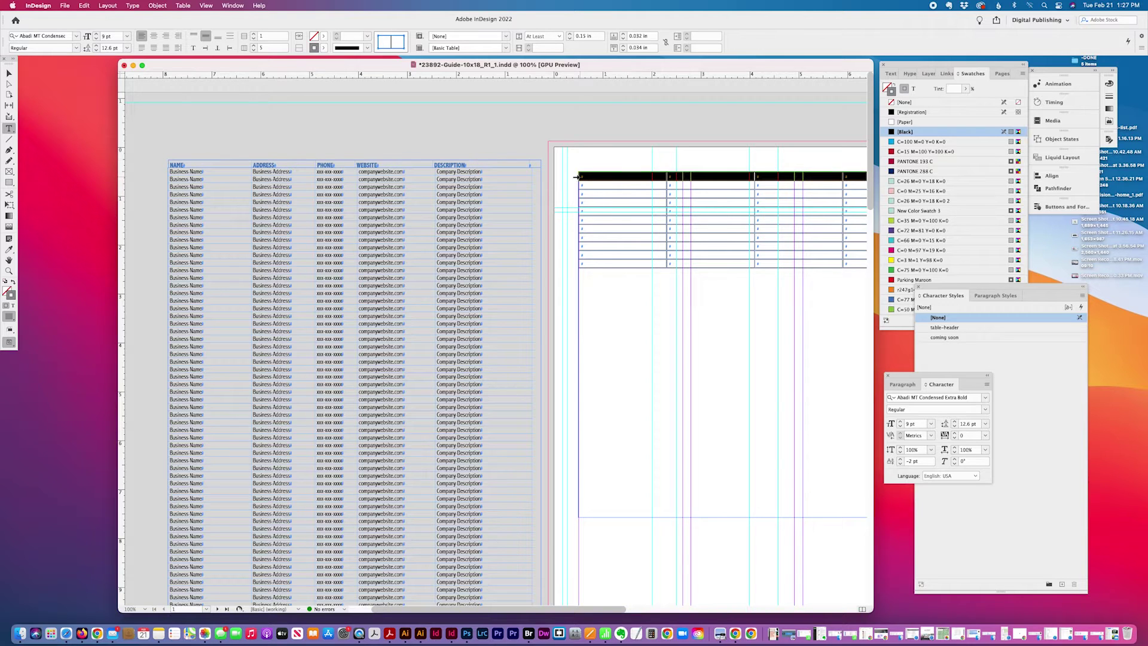
pyautogui.click(591, 184)
# Select the old table's business rows so they can be copied.
pyautogui.hscroll(10, 646, 182)
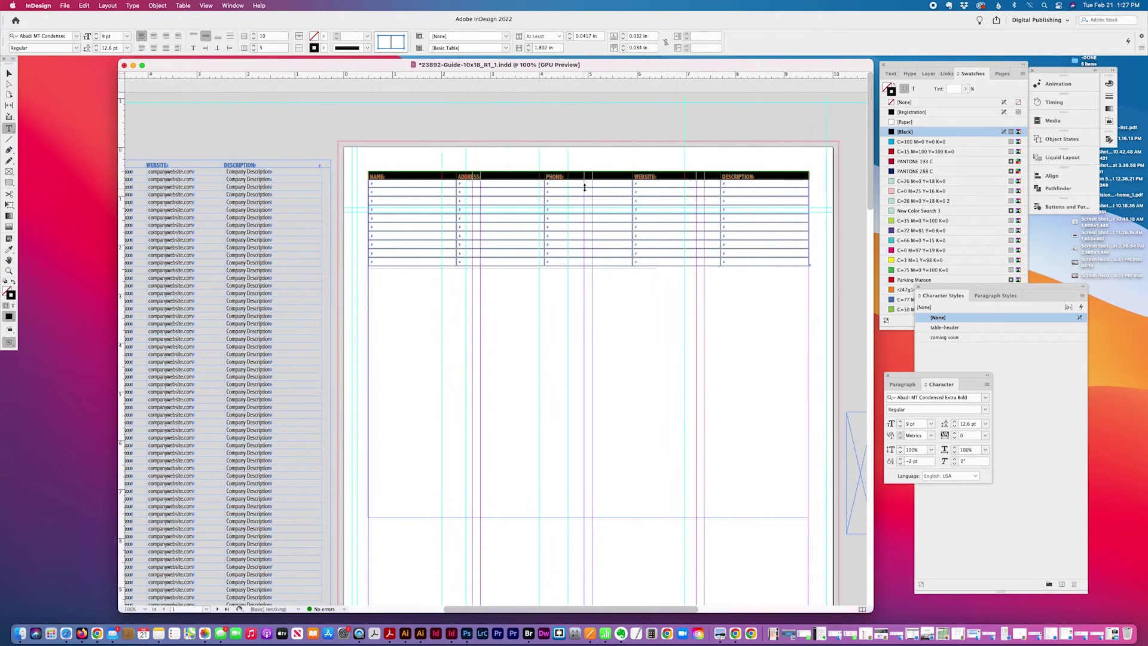
pyautogui.click(687, 178)
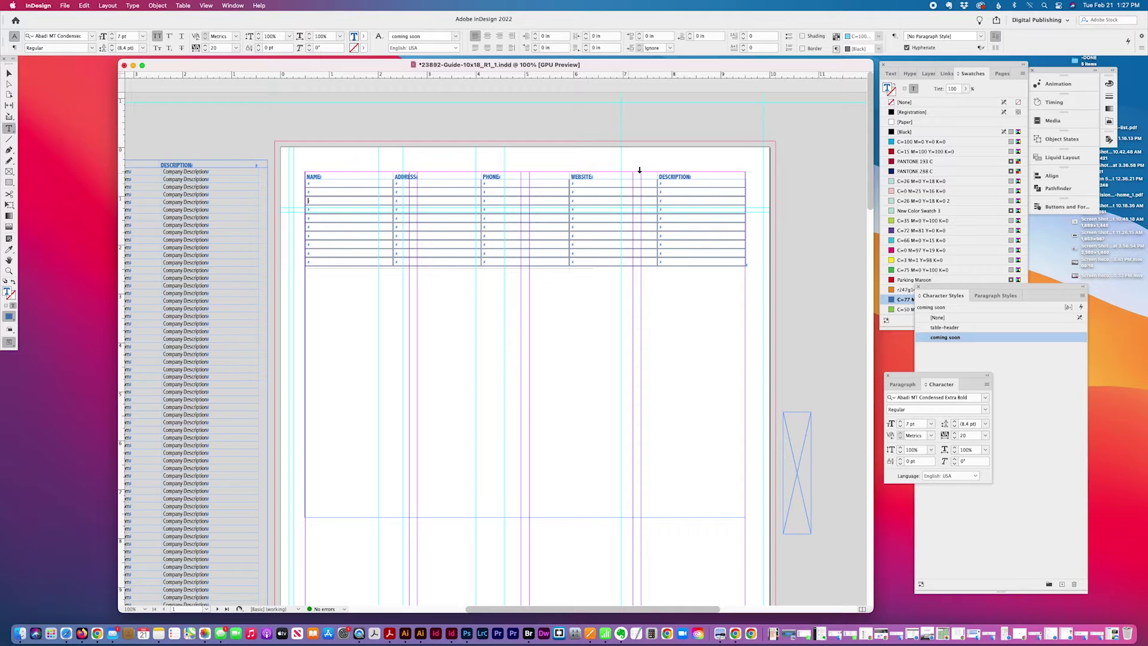
pyautogui.hscroll(-10, 300, 185)
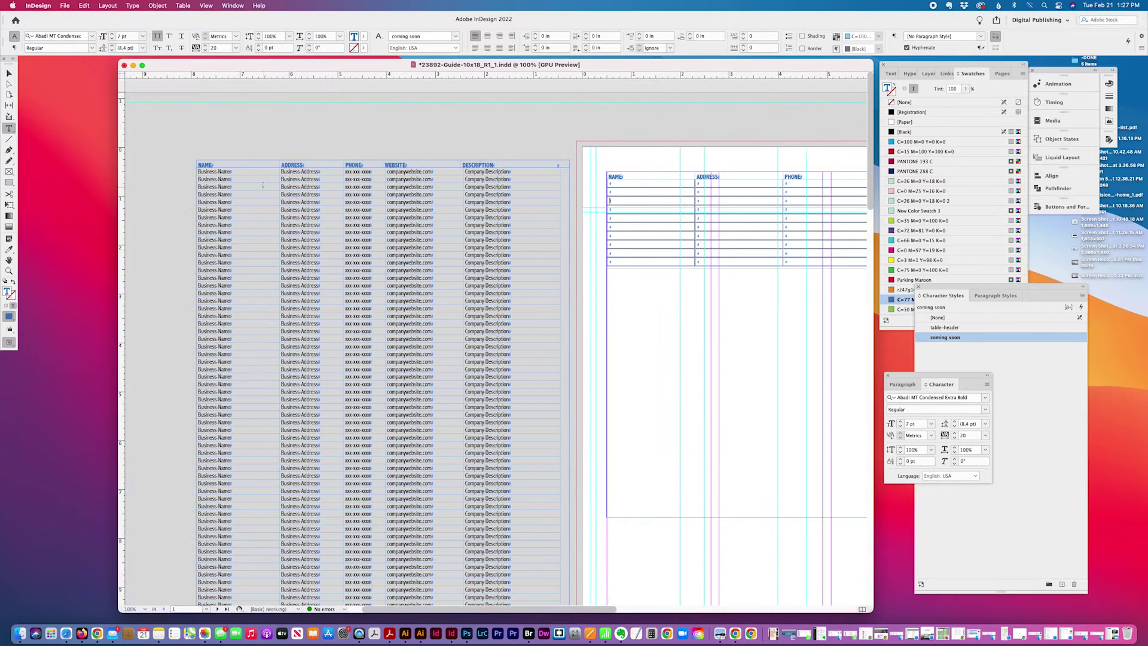
pyautogui.click(193, 173)
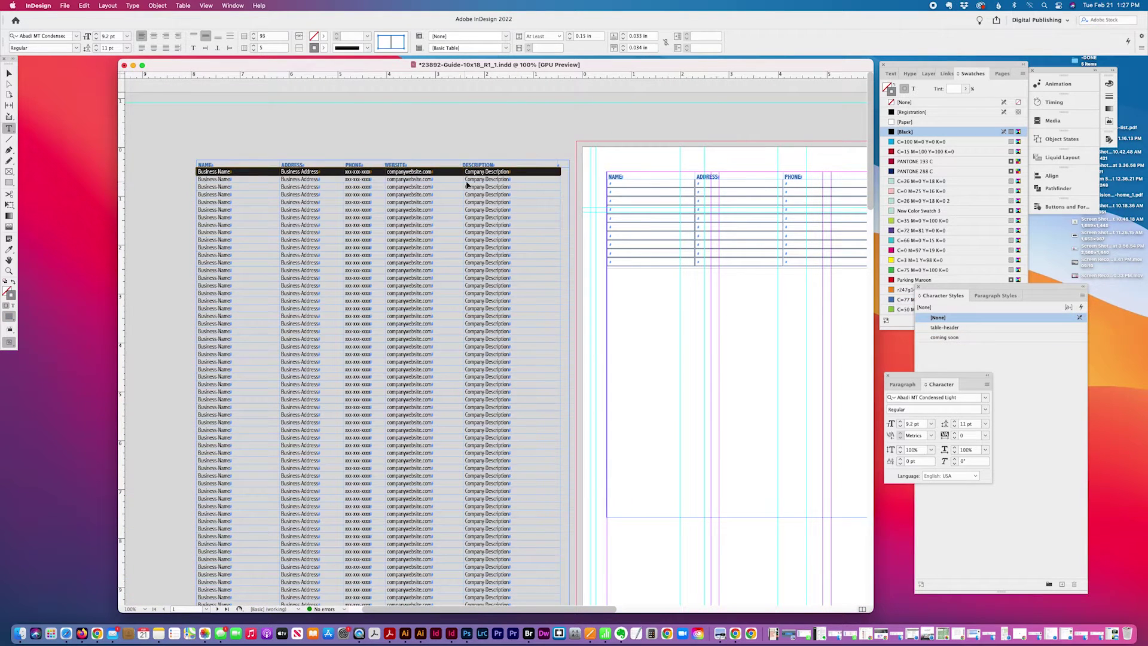
pyautogui.hscroll(7, 593, 180)
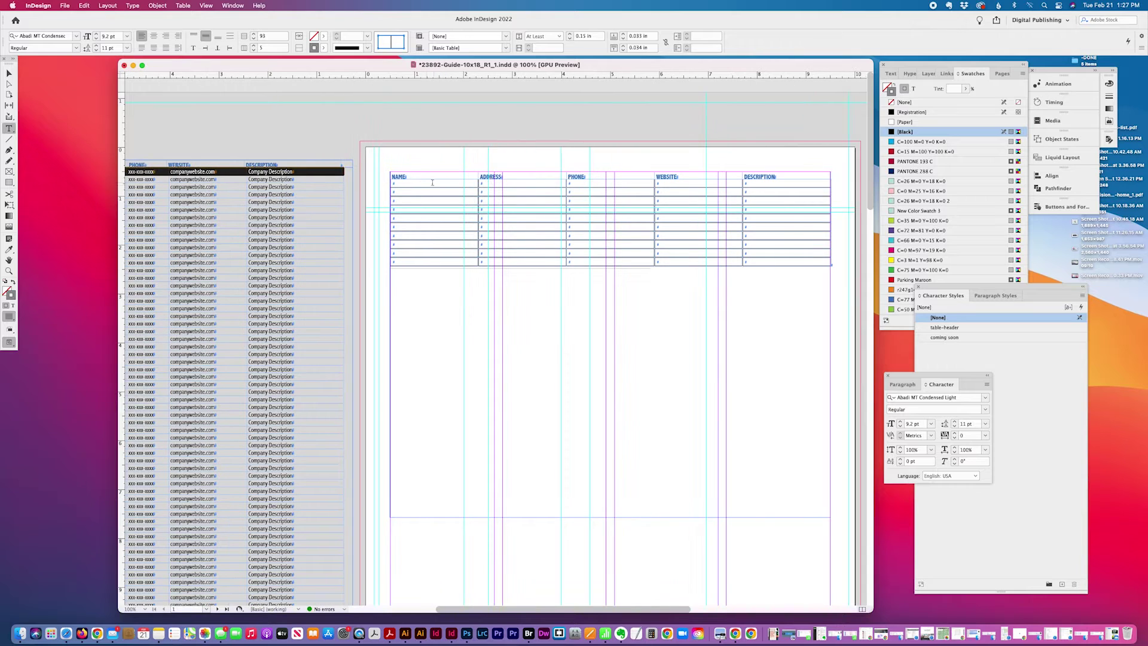
# Paste the copied business names, addresses, phones, websites and descriptions into the new table's body rows.
pyautogui.moveTo(388, 184); pyautogui.dragTo(384, 289)
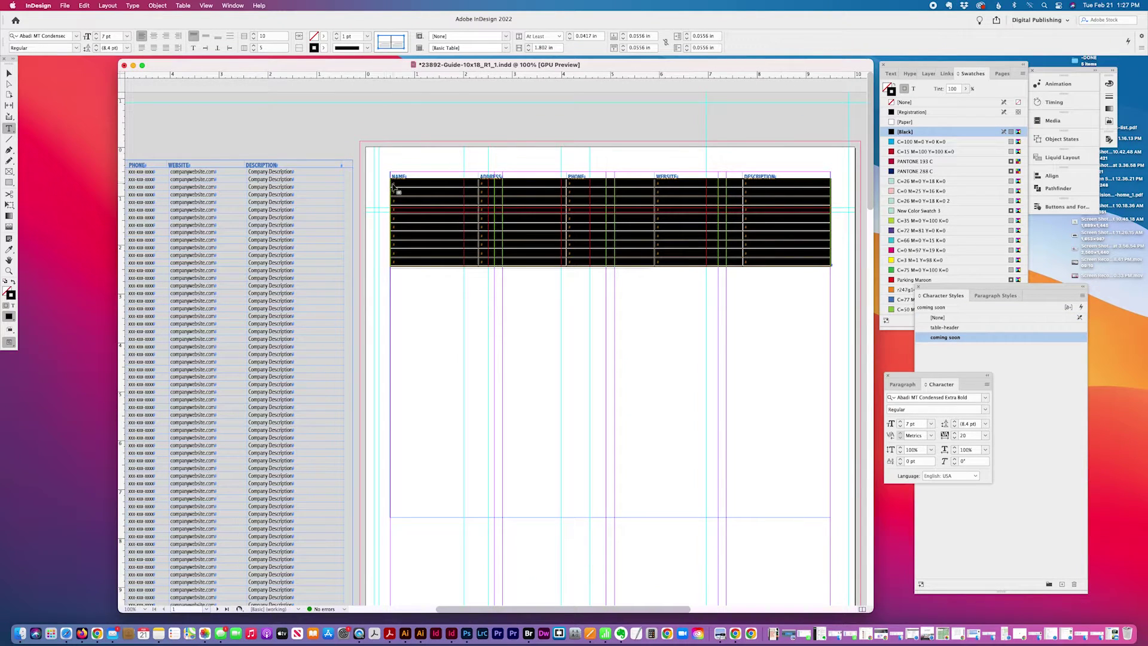
pyautogui.moveTo(384, 187); pyautogui.dragTo(384, 272)
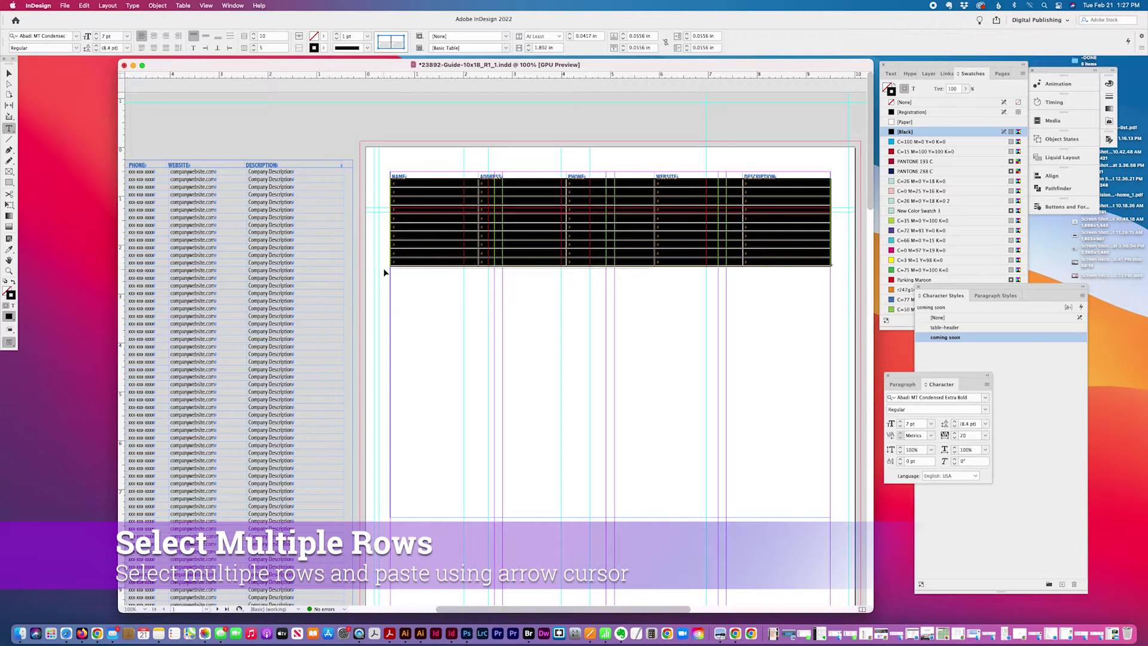
pyautogui.press('super+v')
pyautogui.click(611, 201)
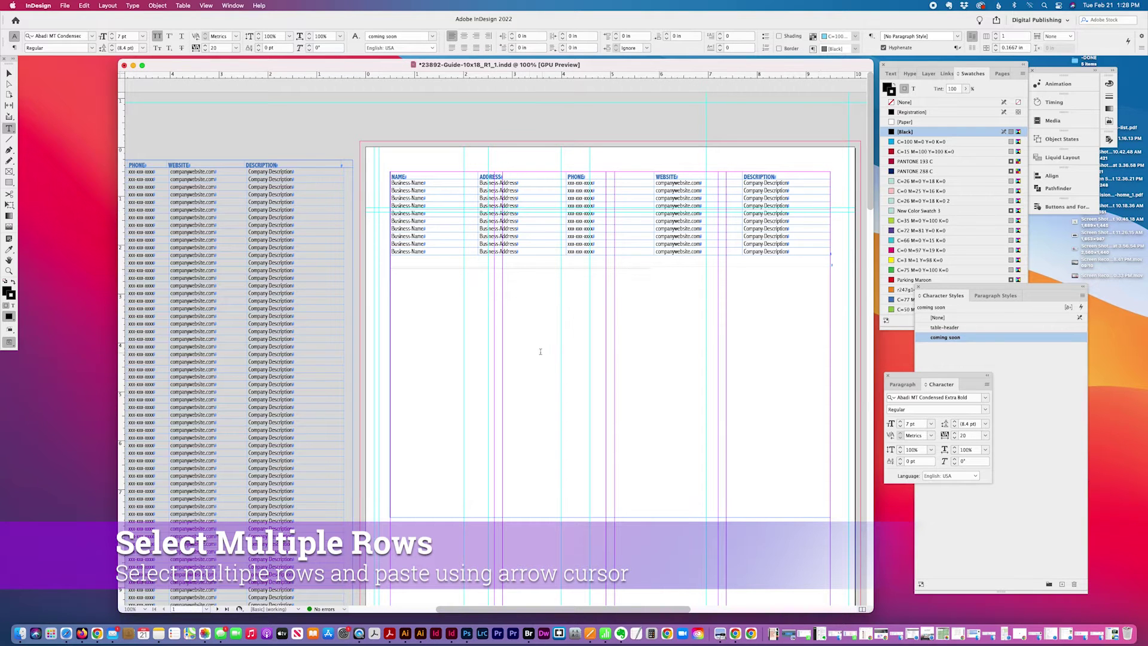
pyautogui.hscroll(5, 540, 351)
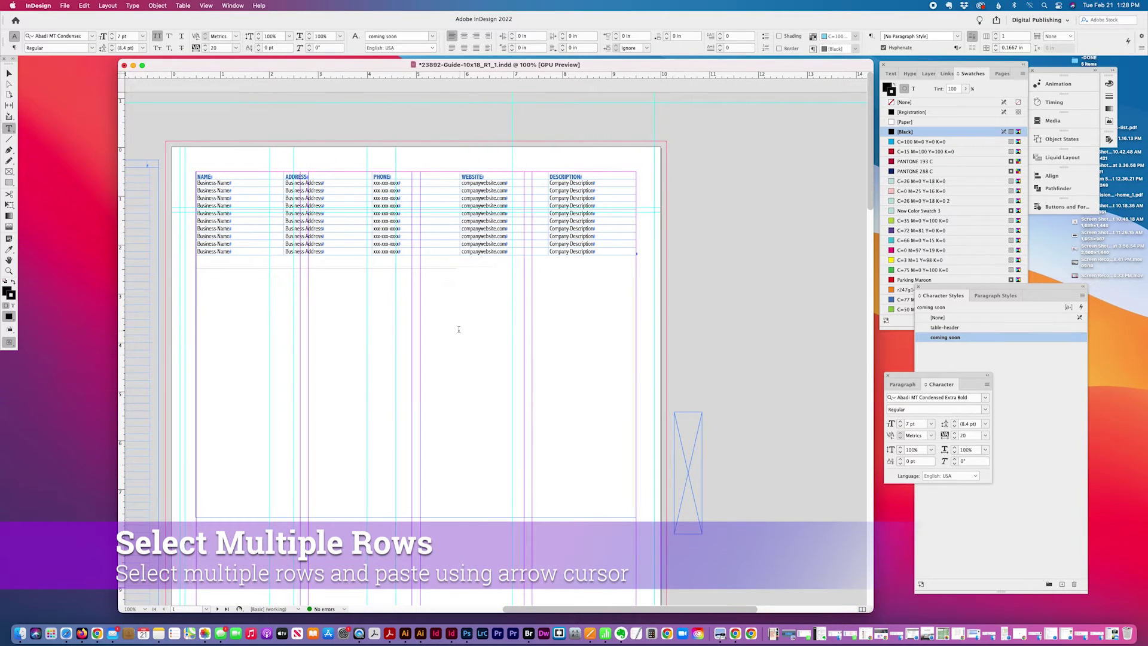
pyautogui.hscroll(-3, 459, 329)
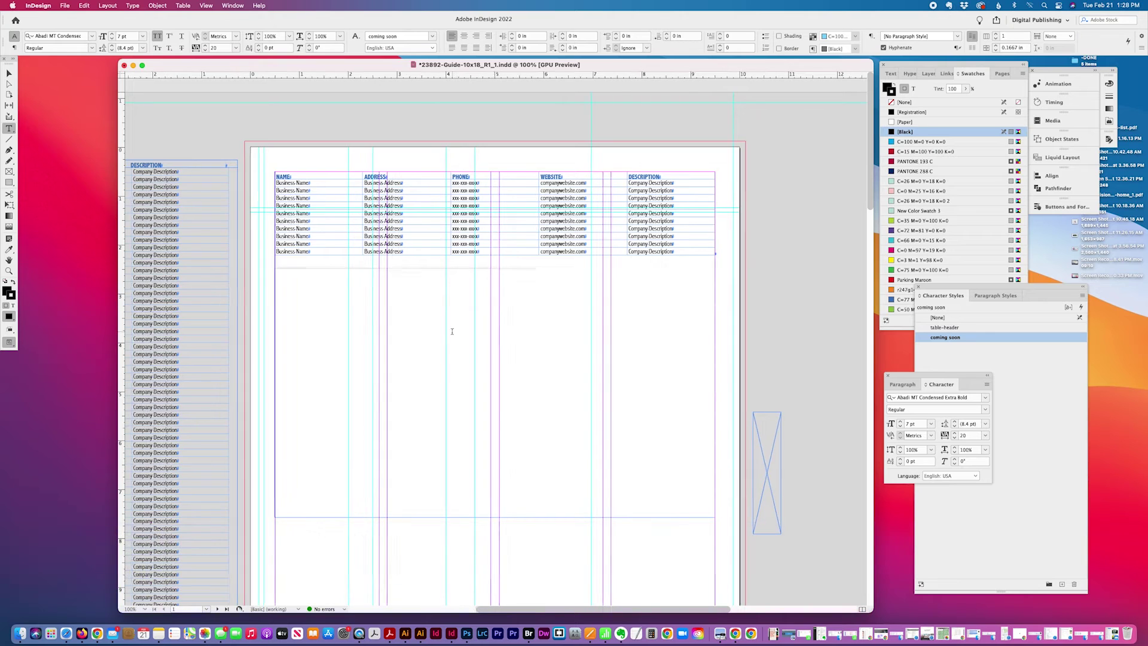
pyautogui.hscroll(-1, 454, 328)
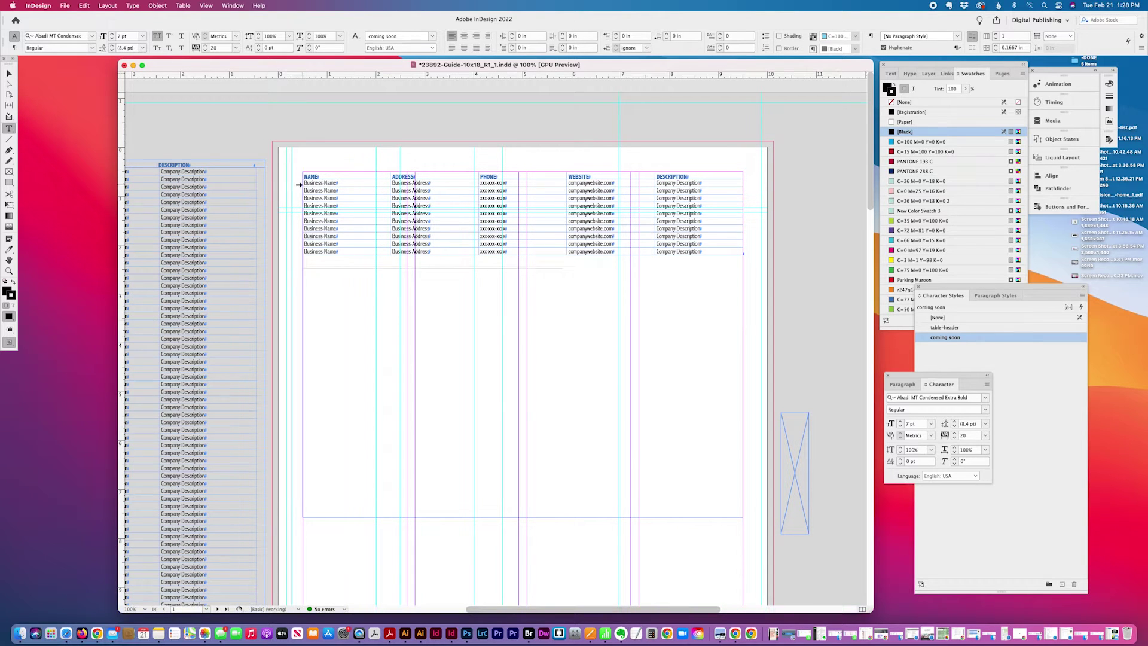
# Set the body row cells' stroke colour to [None], removing their black borders.
pyautogui.moveTo(299, 182); pyautogui.dragTo(300, 252)
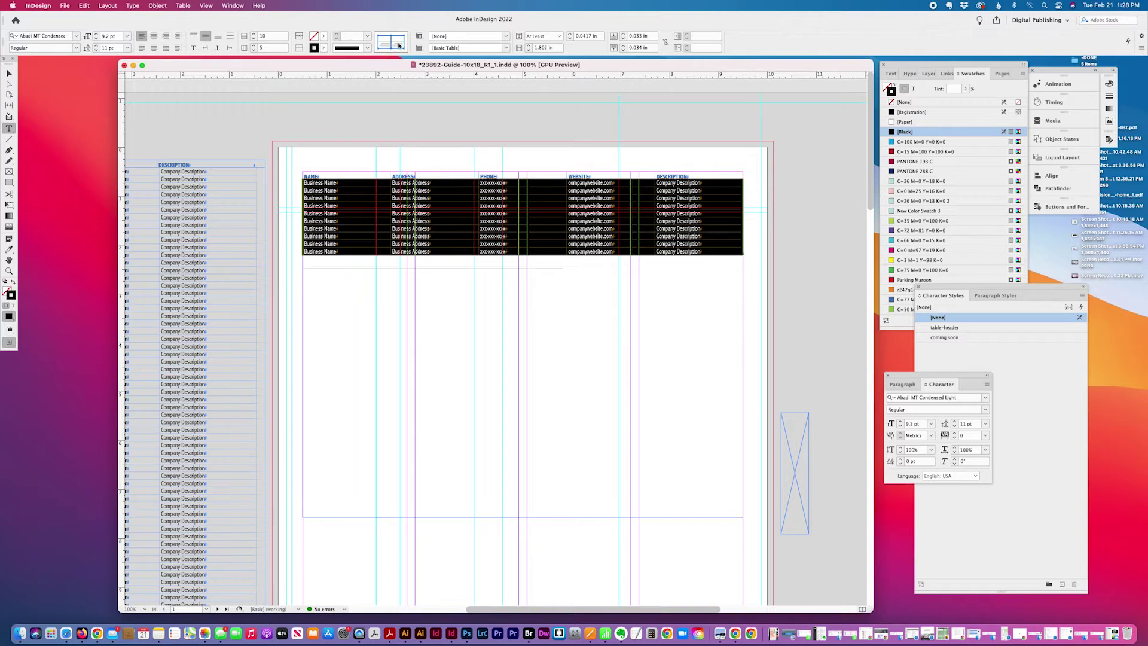
pyautogui.click(323, 48)
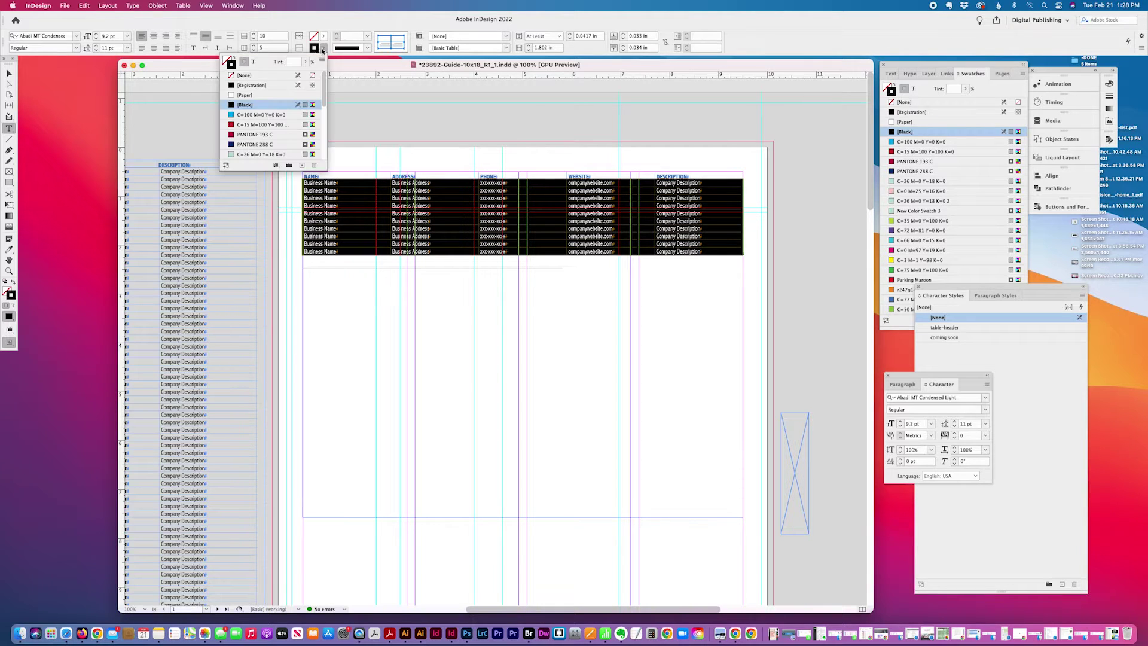
pyautogui.click(267, 76)
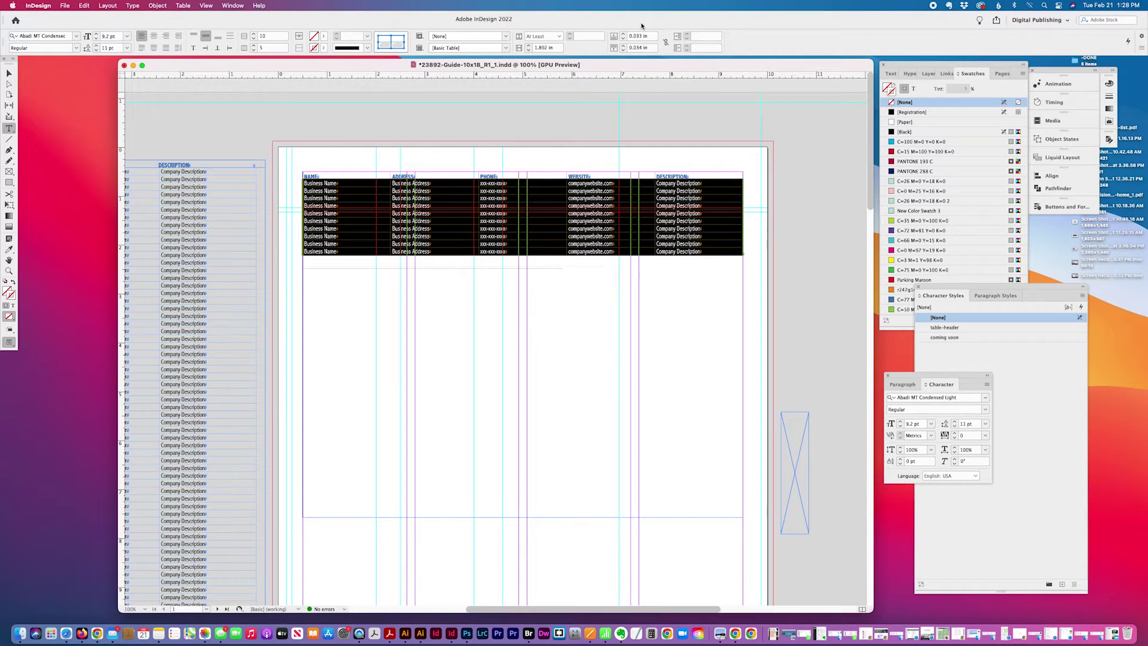
pyautogui.click(404, 237)
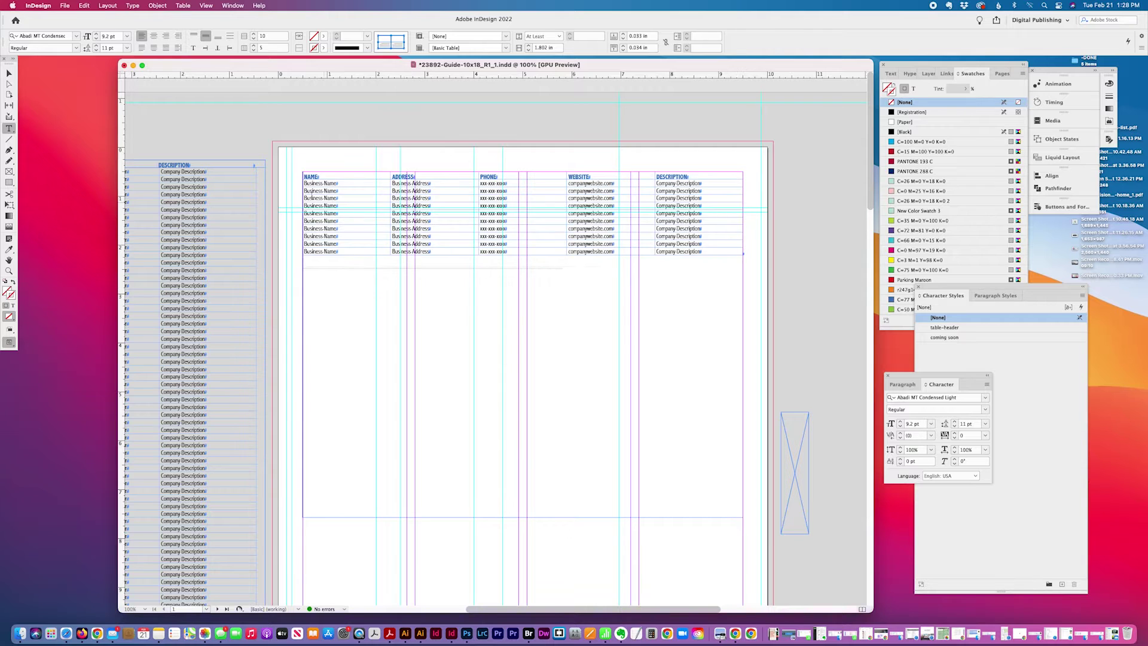
pyautogui.moveTo(300, 186); pyautogui.dragTo(300, 254)
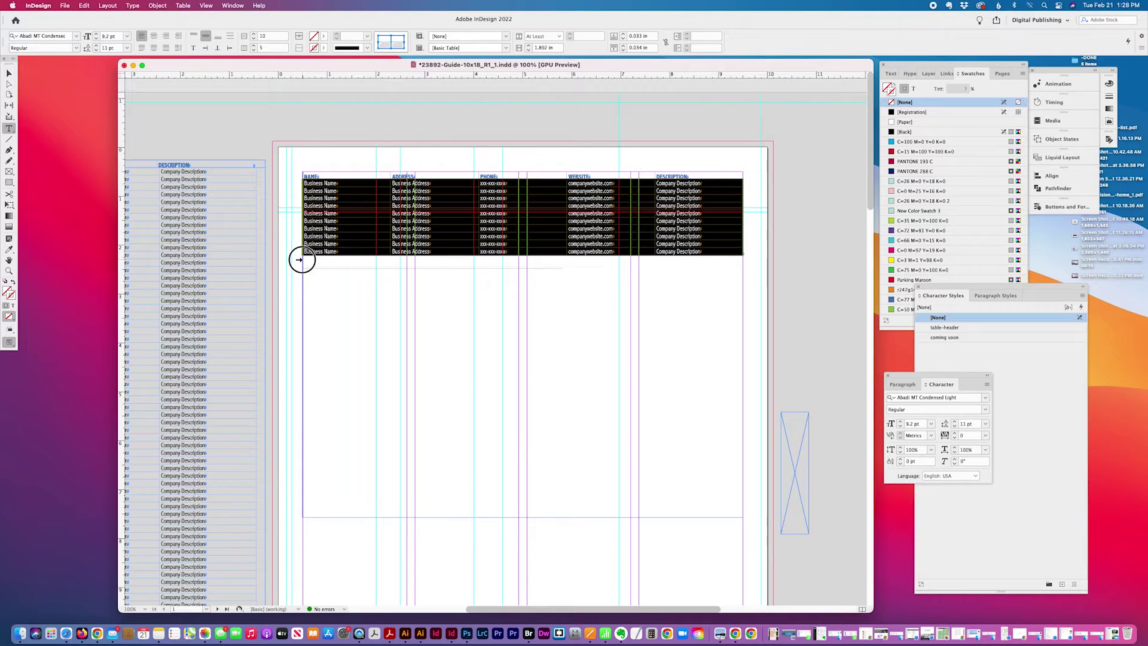
# Save a new table style named table-body-2 after reviewing its header, setup, strokes and fills.
pyautogui.click(424, 50)
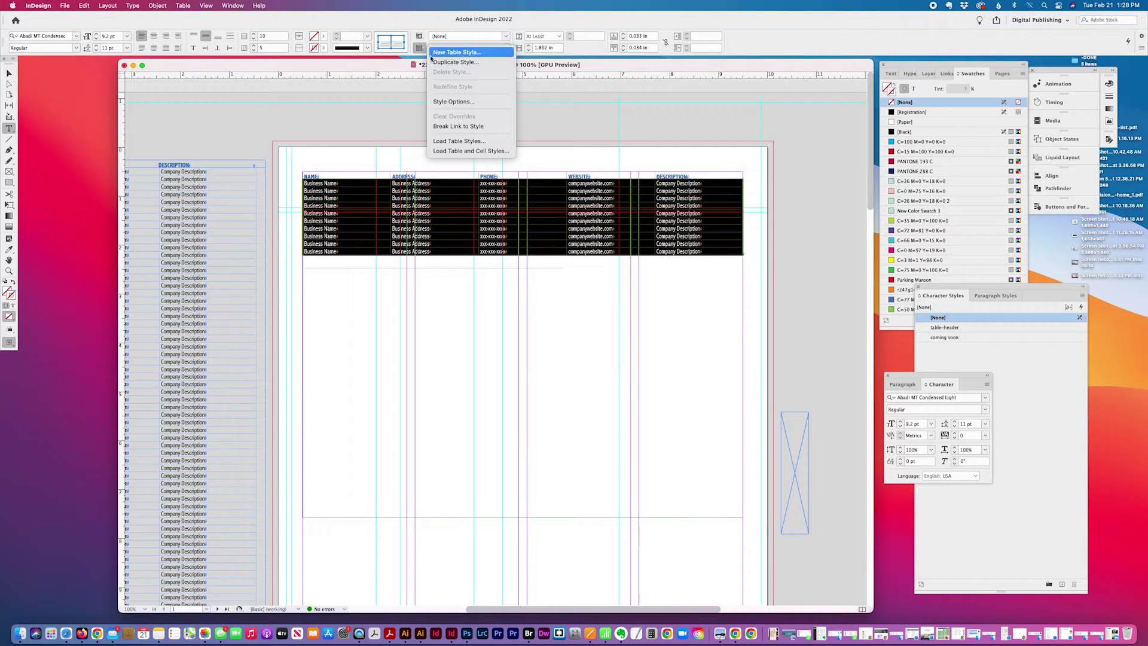
pyautogui.click(457, 52)
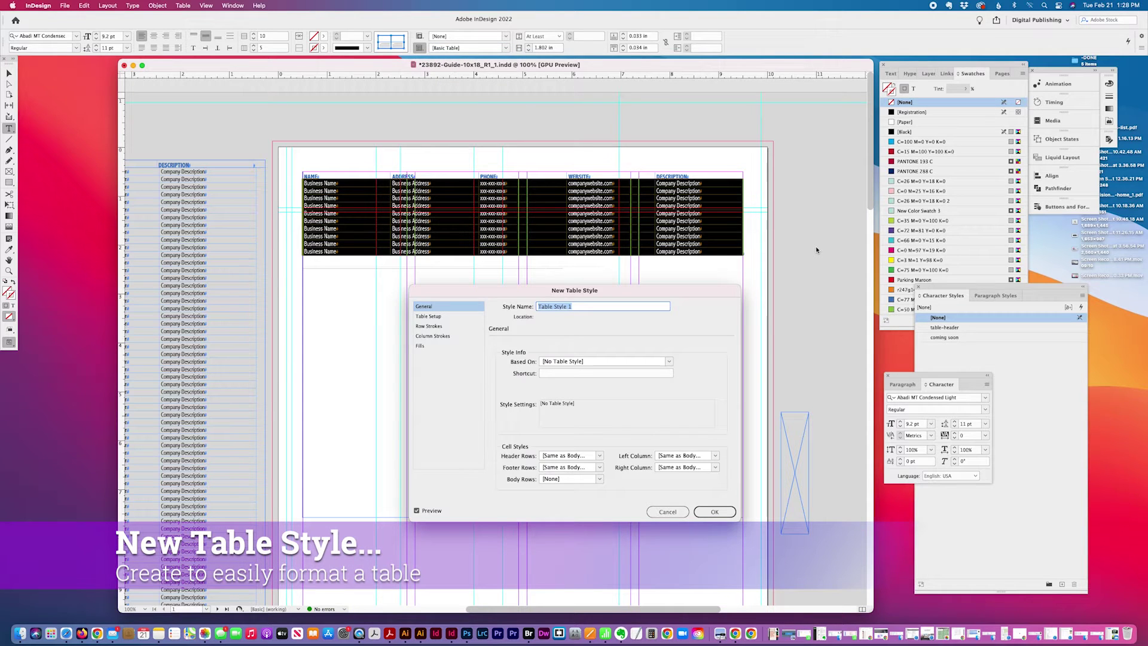
pyautogui.write('table-body-2')
pyautogui.click(598, 456)
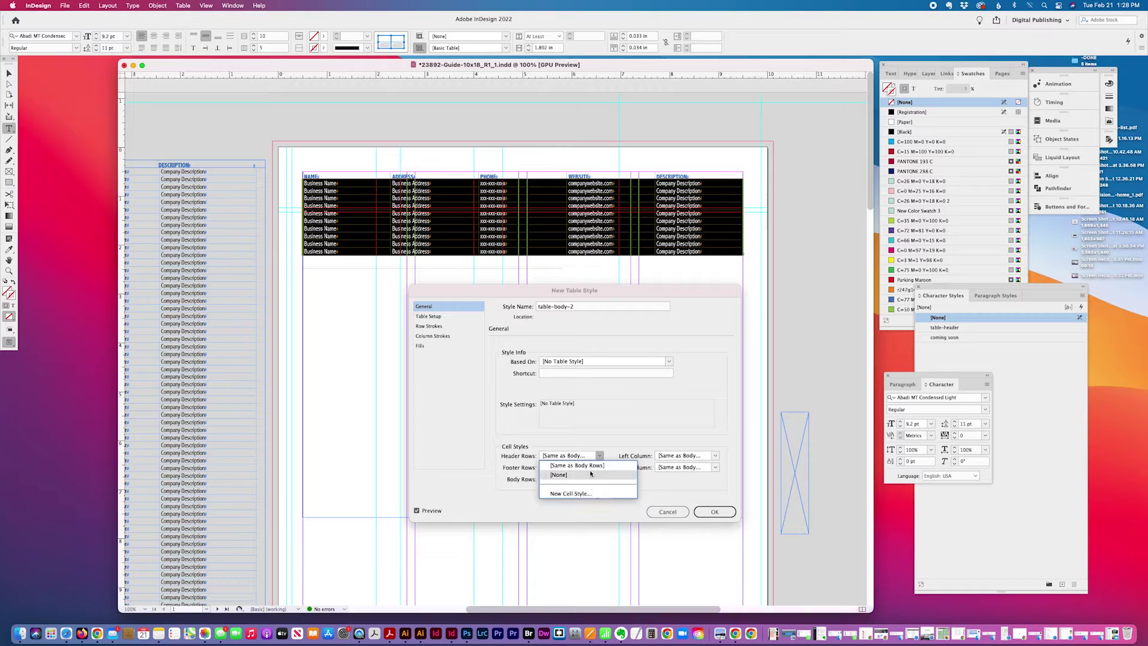
pyautogui.click(652, 430)
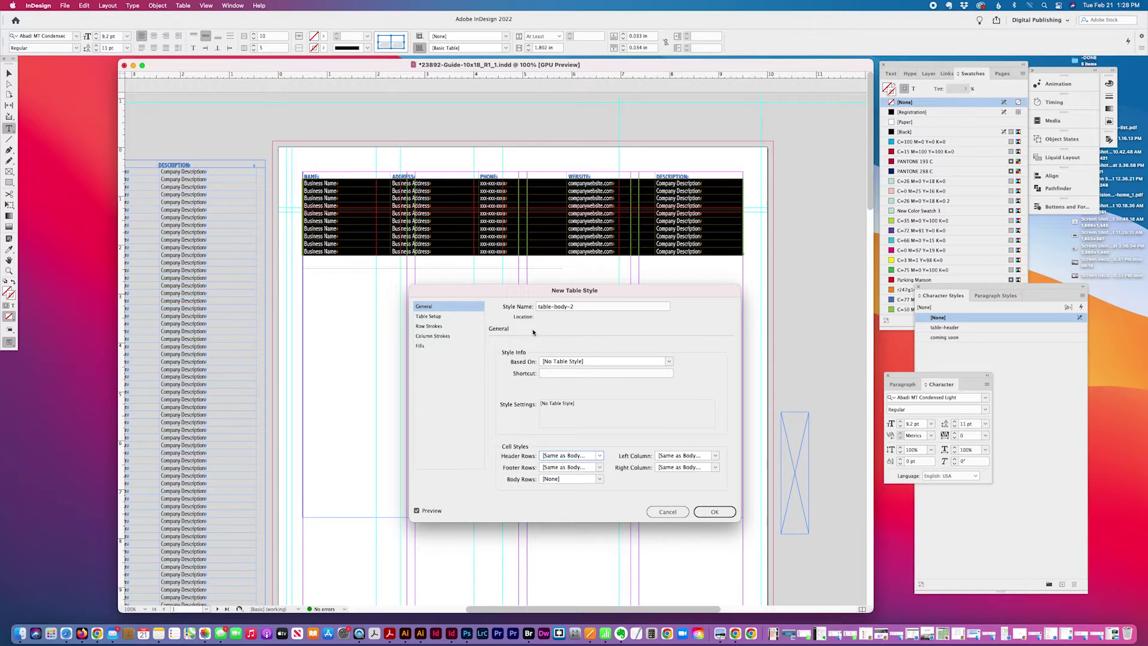
pyautogui.click(444, 319)
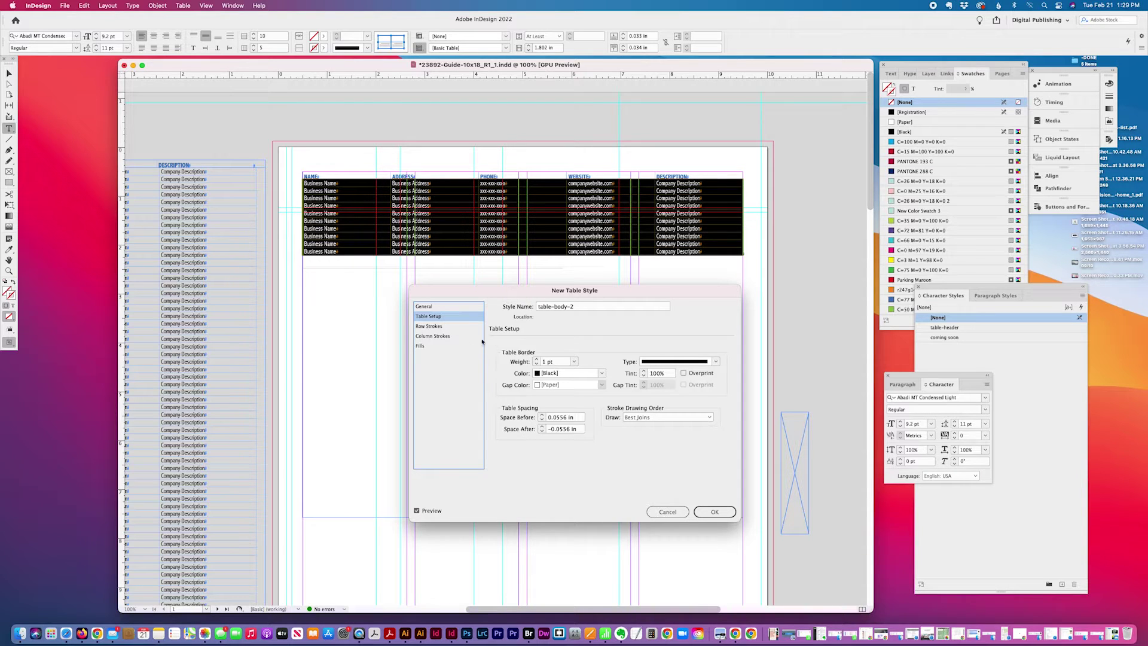
pyautogui.click(442, 328)
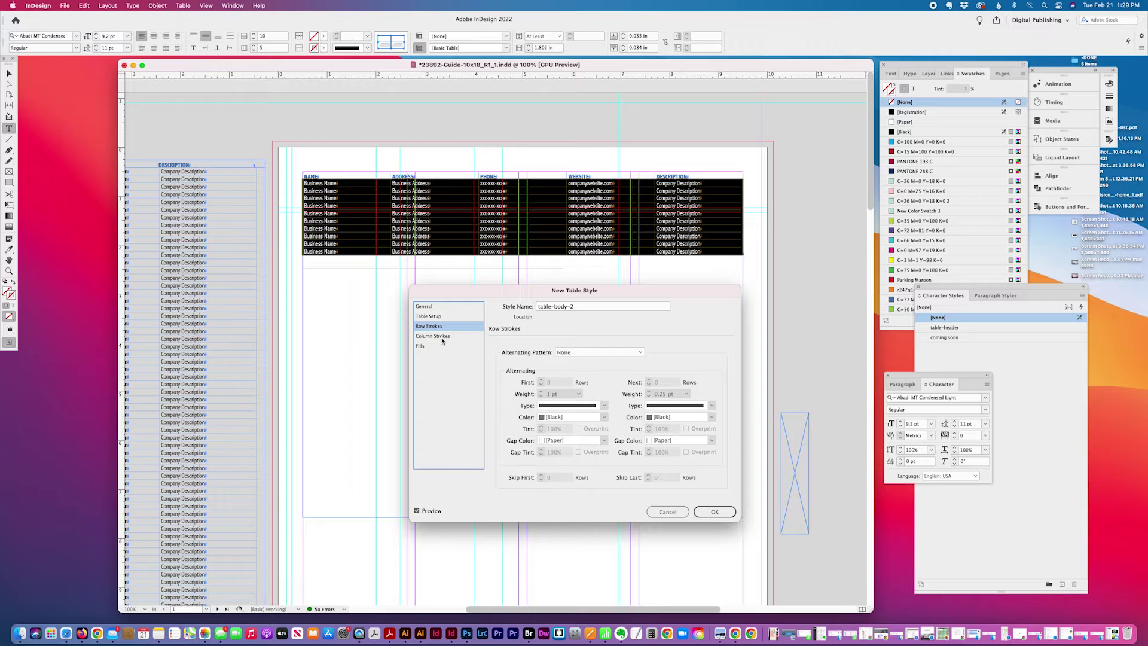
pyautogui.click(443, 337)
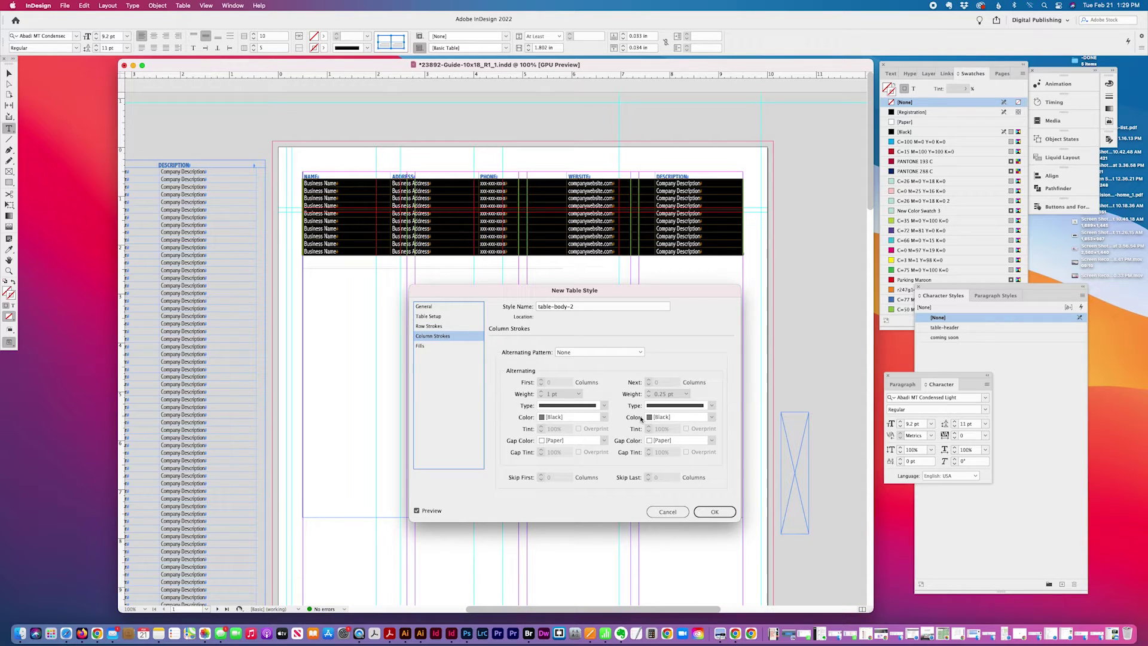
pyautogui.click(425, 347)
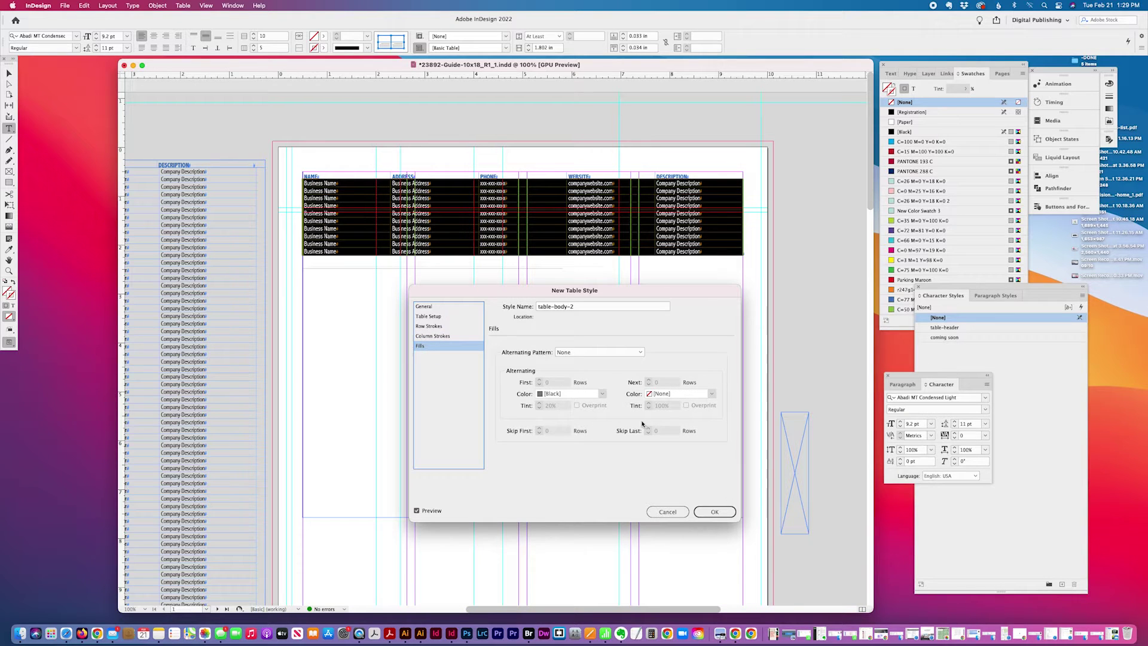
pyautogui.click(715, 512)
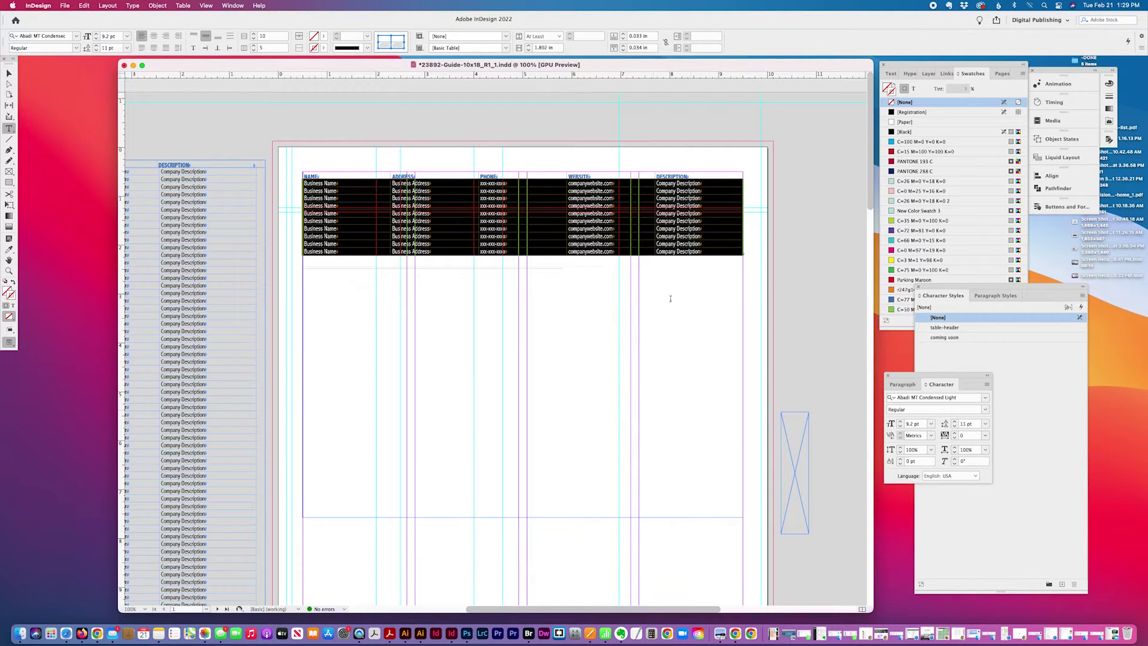
# Set the table's row height to exactly 0.18 in.
pyautogui.click(546, 39)
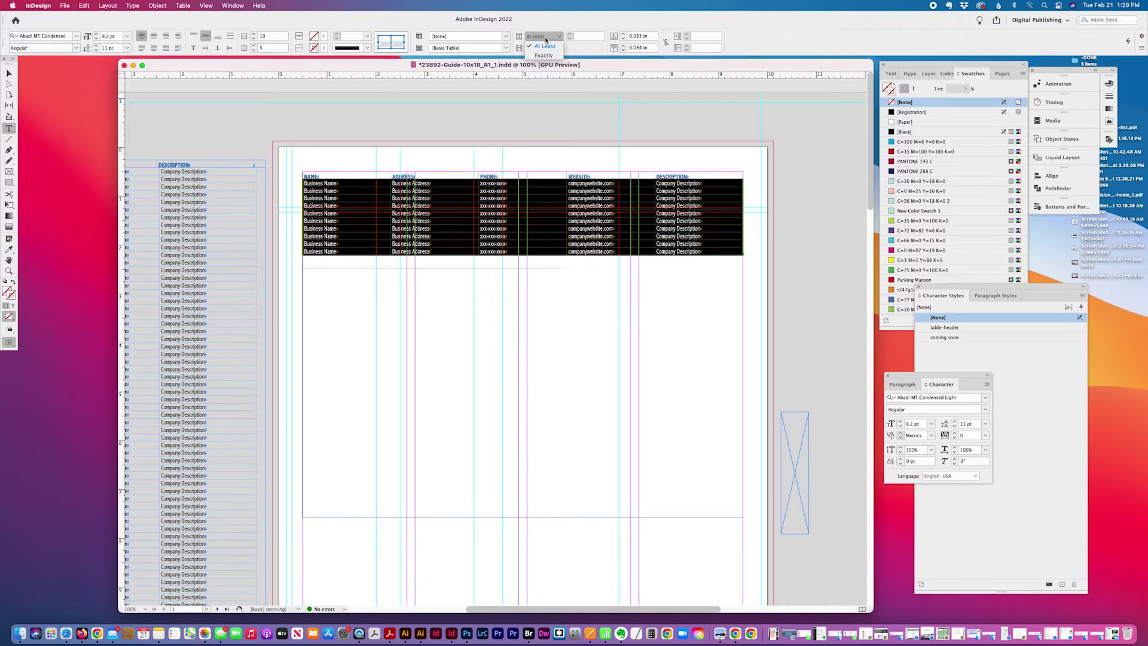
pyautogui.click(544, 48)
pyautogui.click(598, 37)
pyautogui.write('0.18')
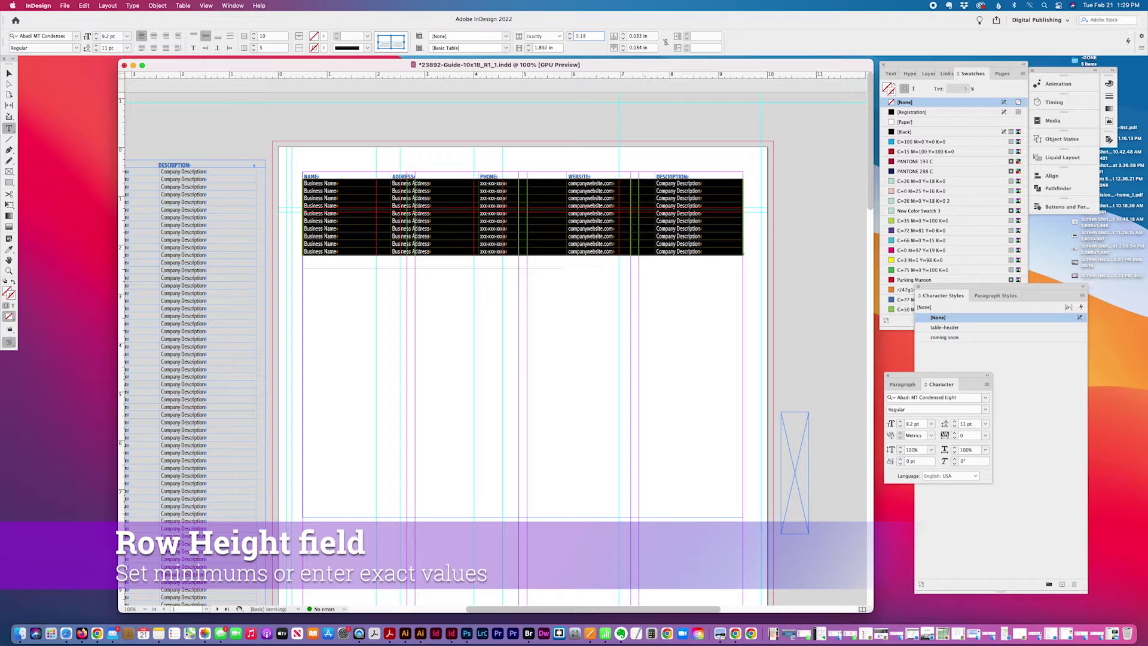
pyautogui.press('Return')
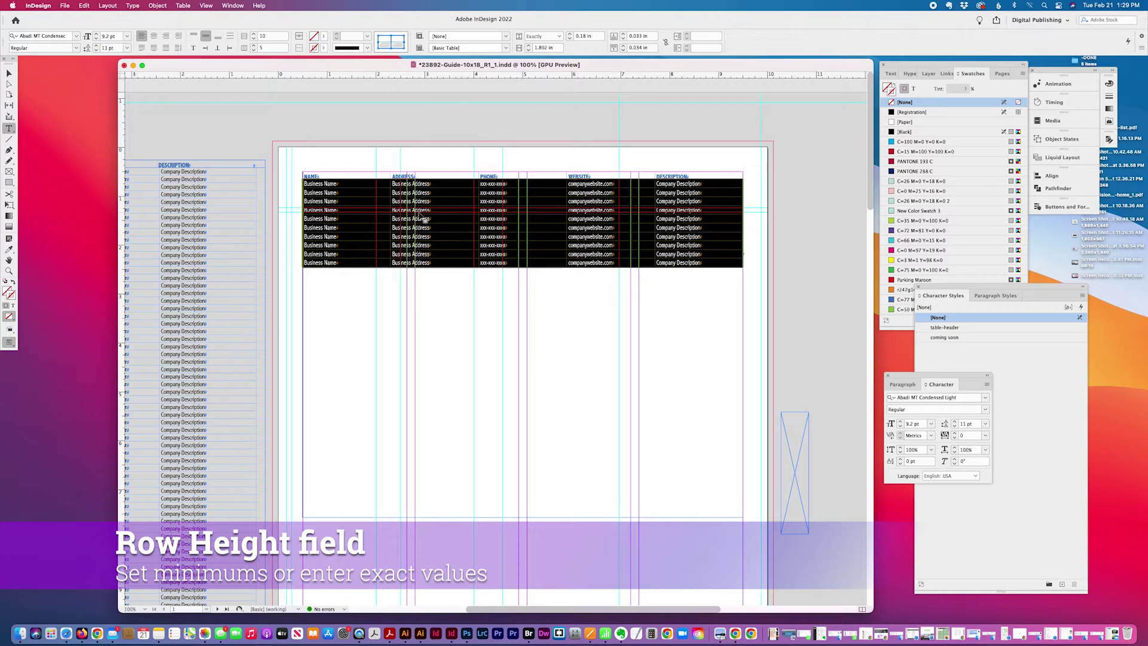
# Make the NAME header row exactly 0.2 in tall.
pyautogui.click(299, 177)
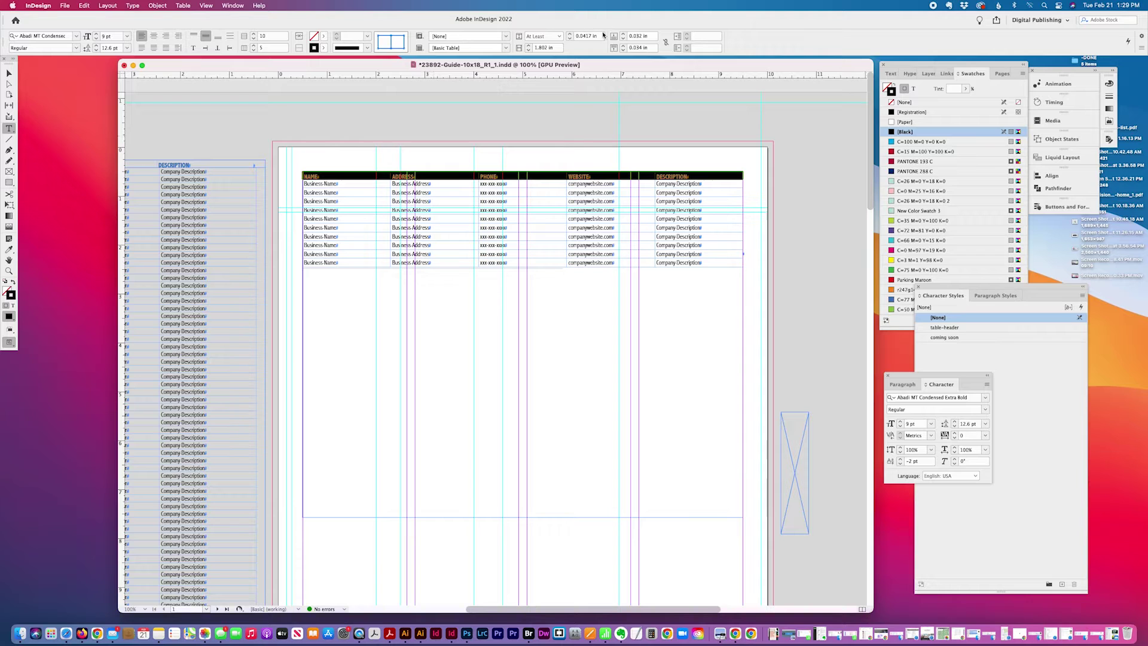
pyautogui.click(559, 37)
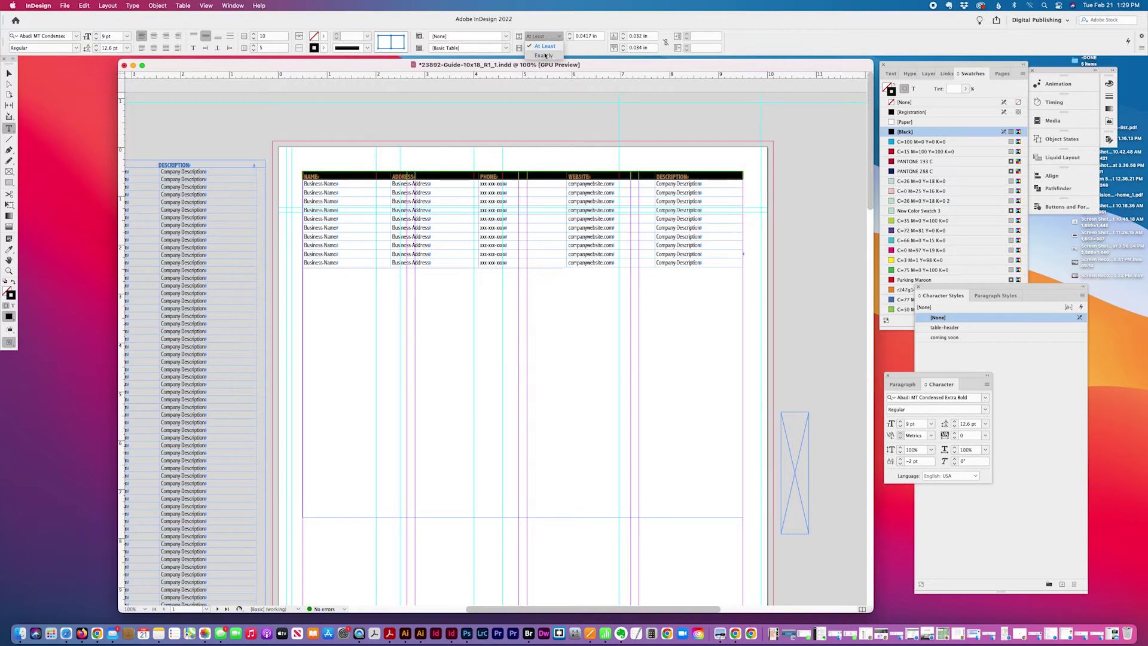
pyautogui.click(541, 48)
pyautogui.tripleClick(583, 37)
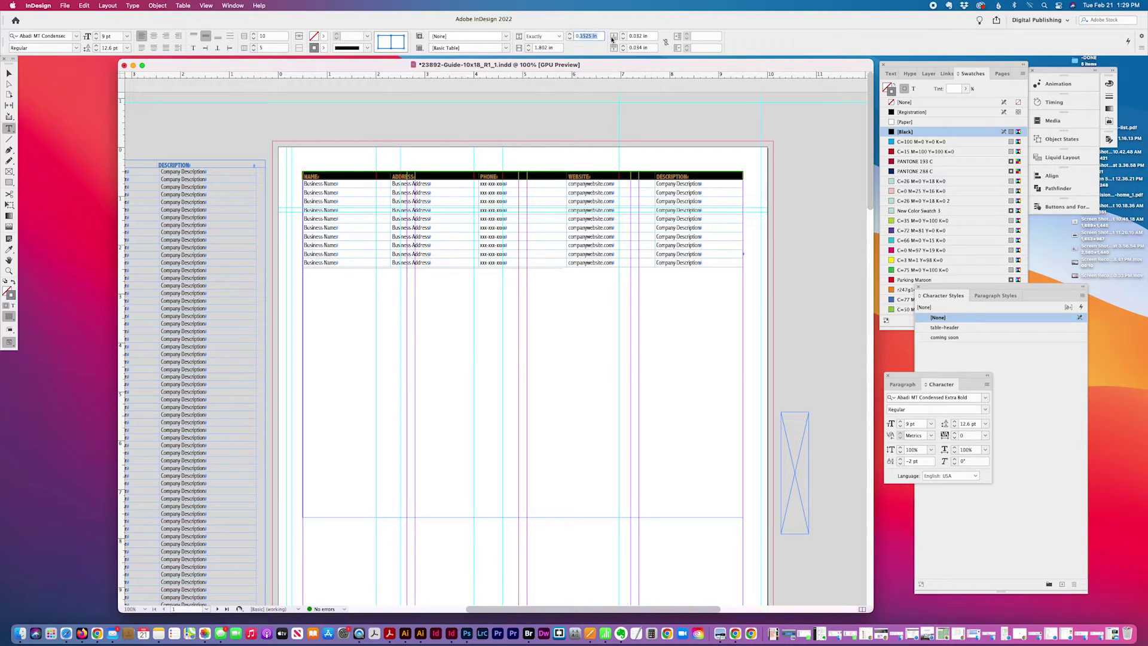
pyautogui.write('0.2')
pyautogui.press('Return')
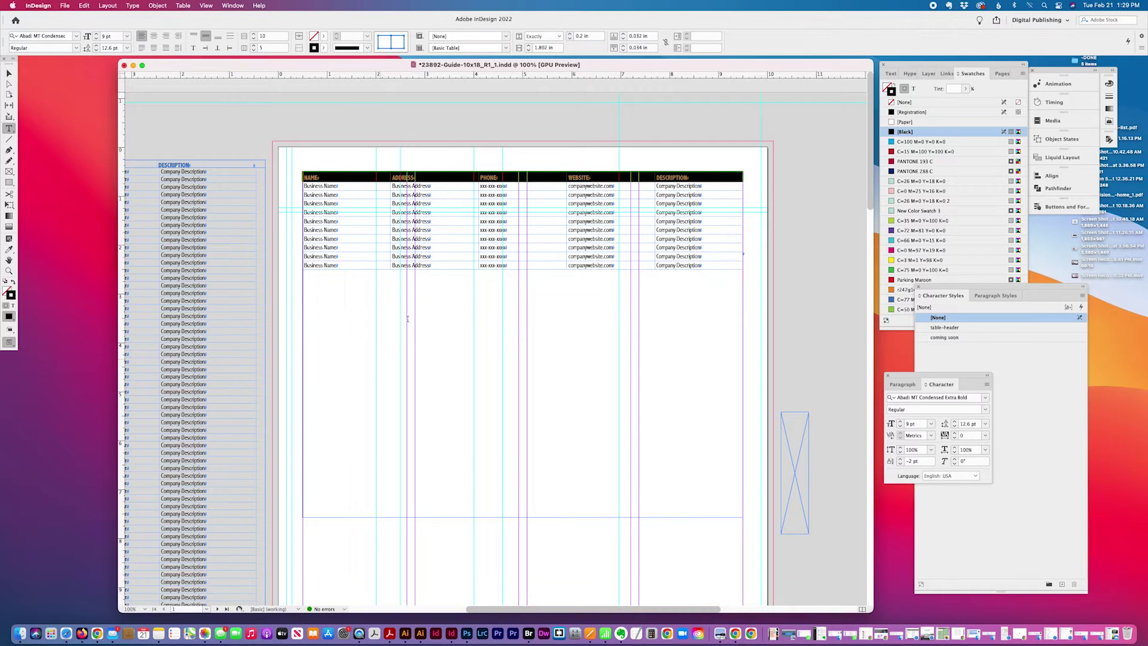
pyautogui.click(420, 300)
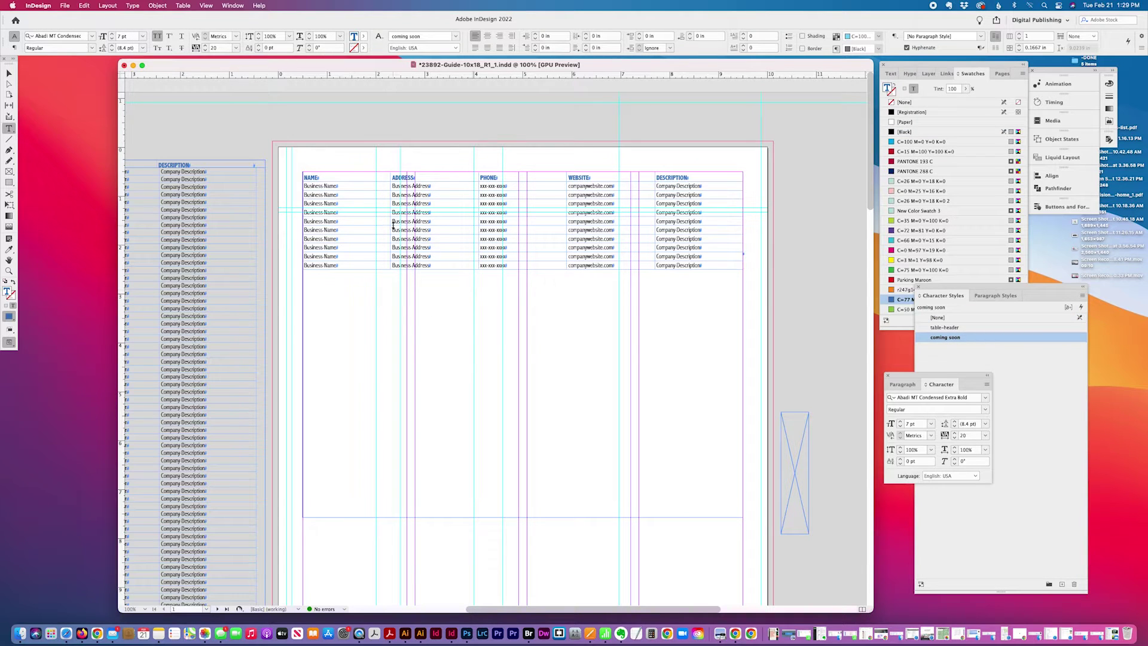
pyautogui.click(299, 178)
pyautogui.click(420, 48)
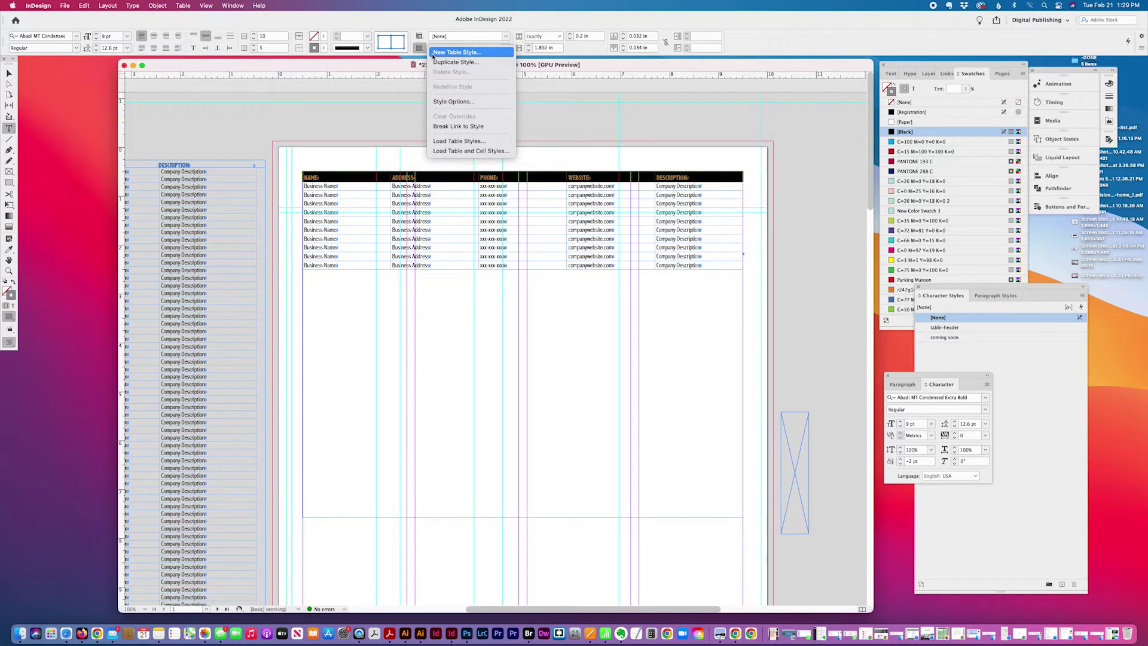
# Save a new table style named table-header-2, checking its setup, strokes and fills.
pyautogui.click(433, 54)
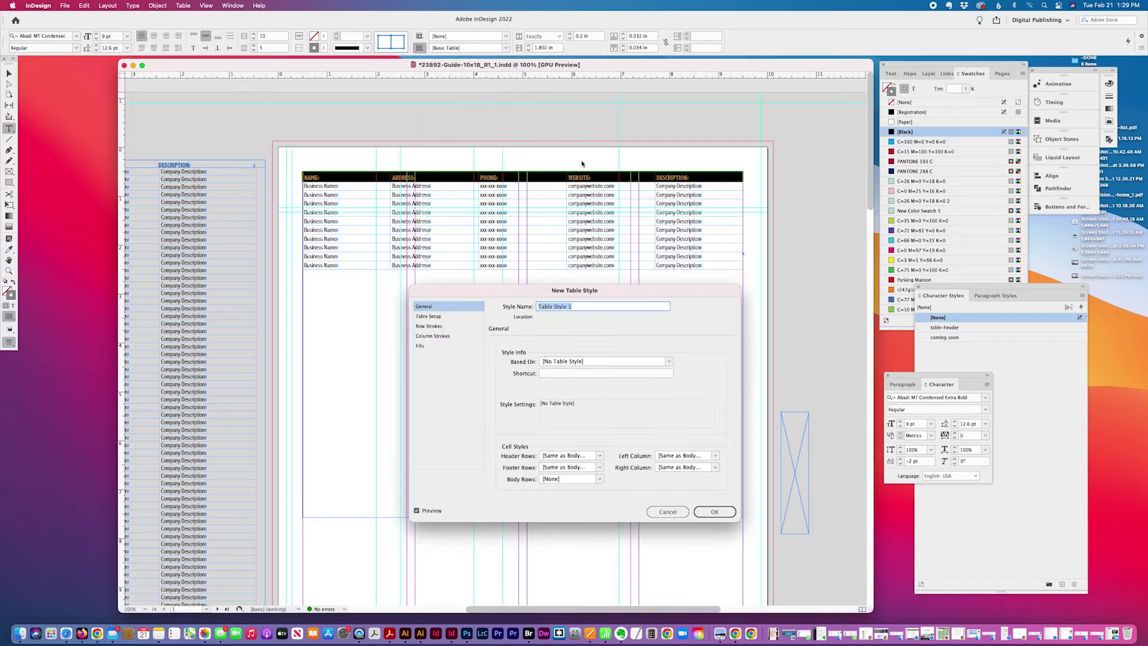
pyautogui.write('table-header-2')
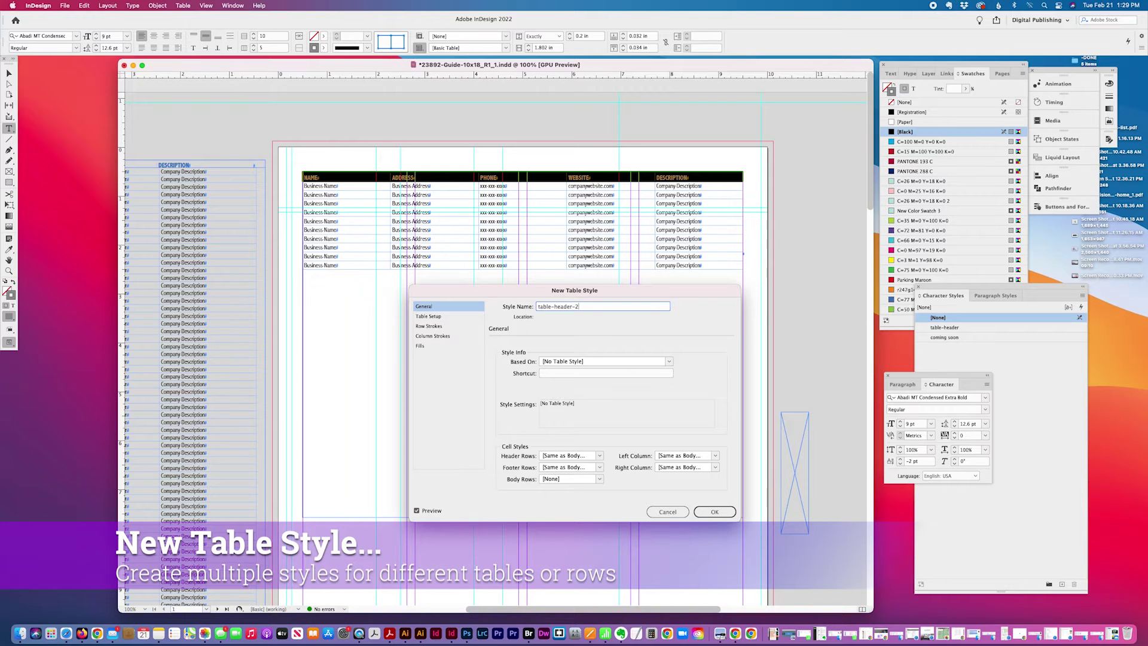
pyautogui.click(441, 316)
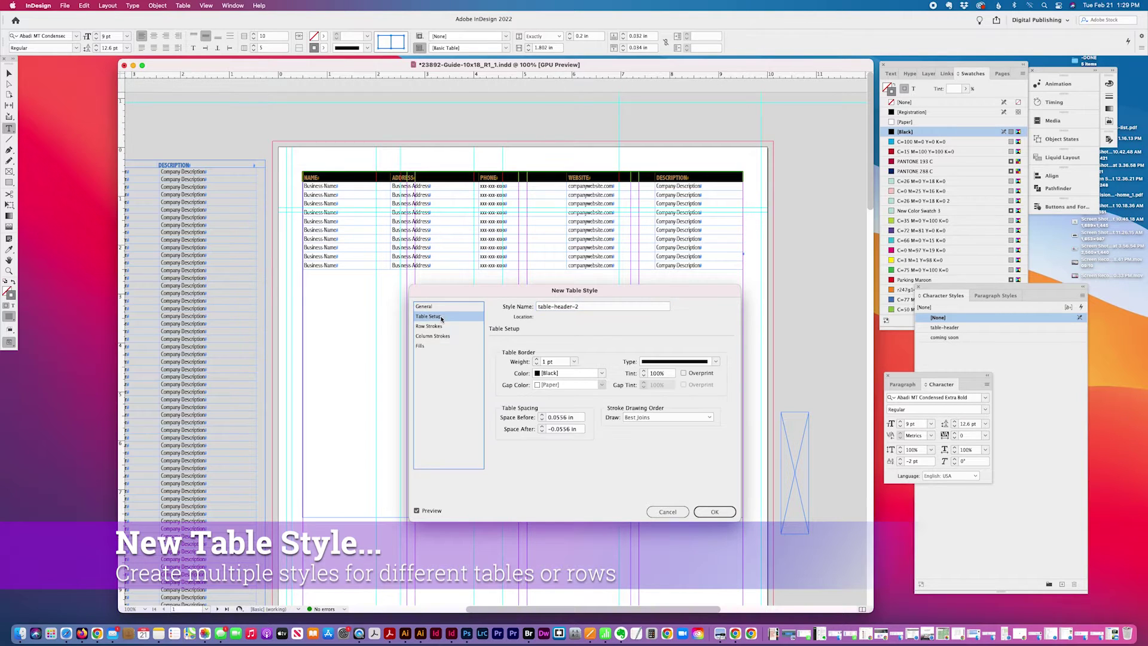
pyautogui.click(444, 326)
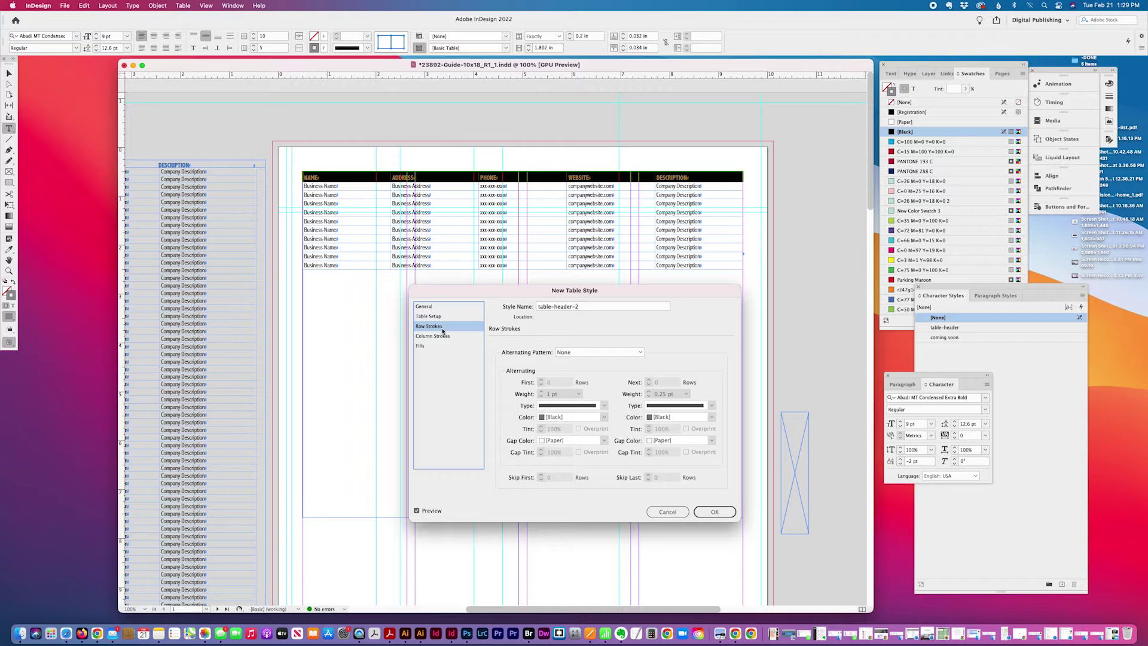
pyautogui.click(443, 336)
pyautogui.click(431, 347)
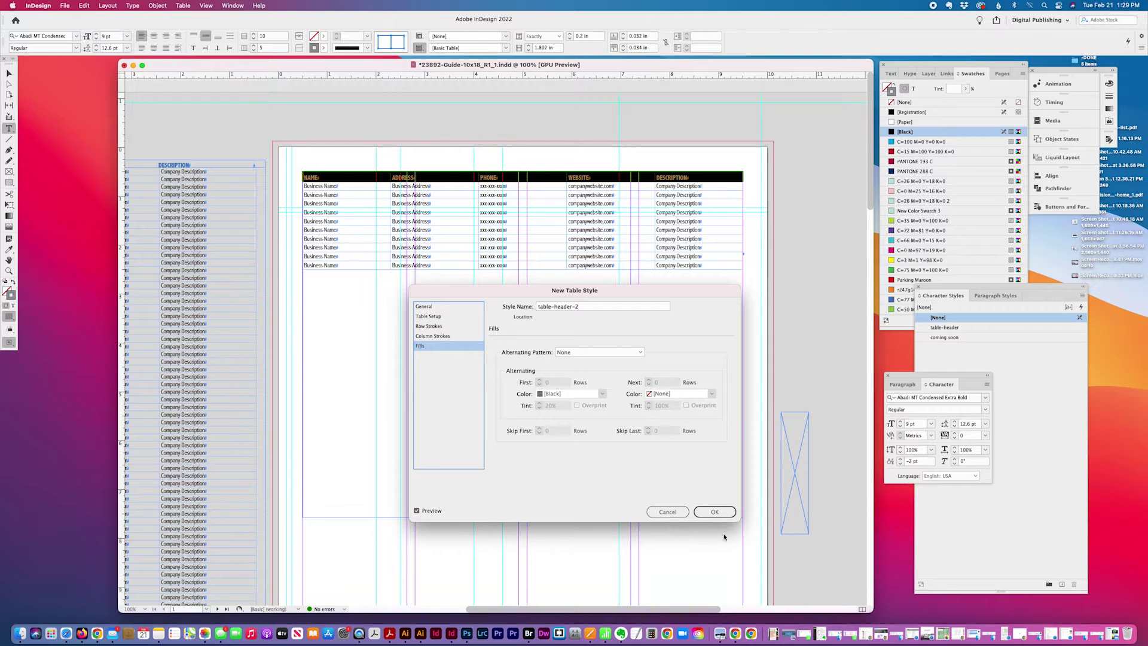
pyautogui.click(714, 511)
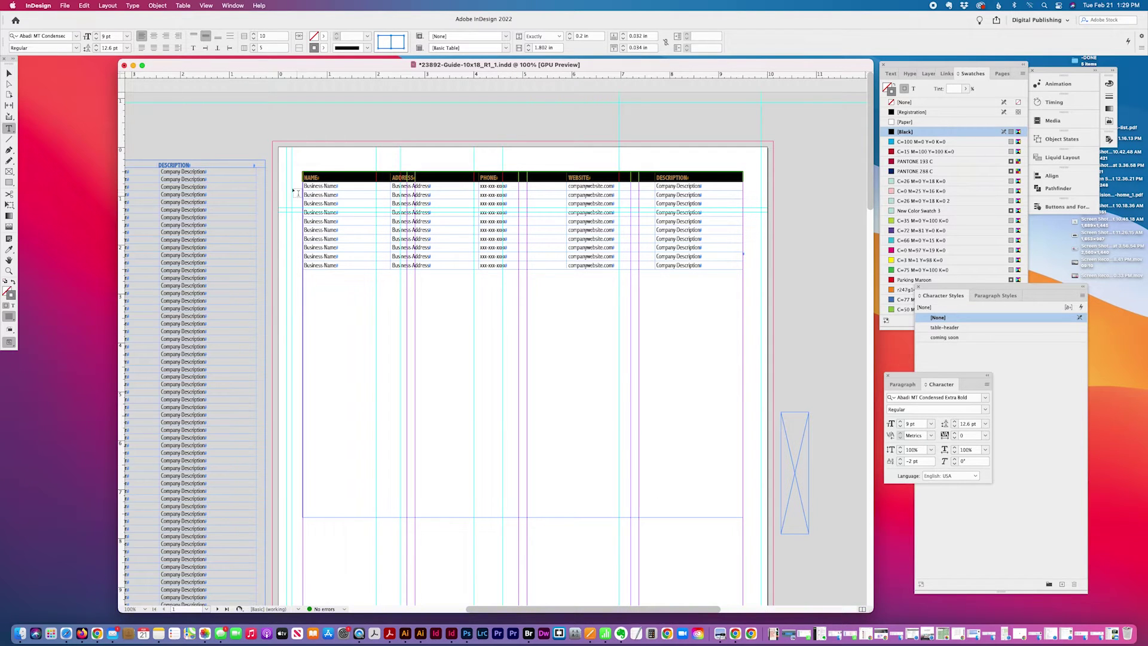
# Reselect the directory table's ten body rows with the Type tool.
pyautogui.moveTo(297, 186); pyautogui.dragTo(297, 270)
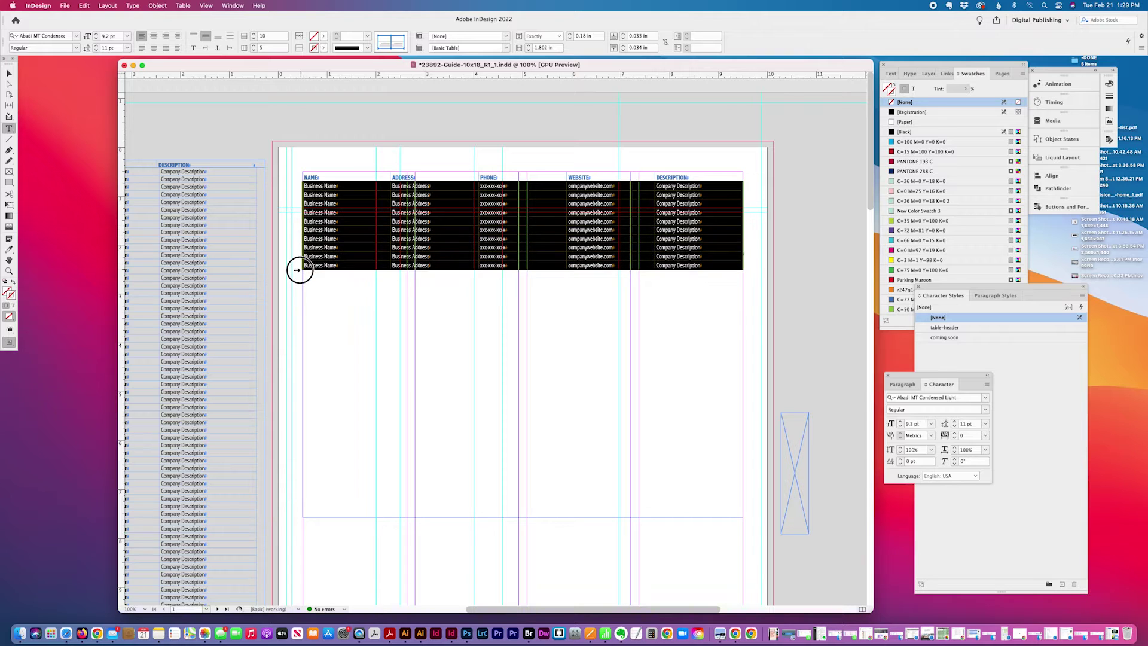
pyautogui.scroll(-6, 353, 409)
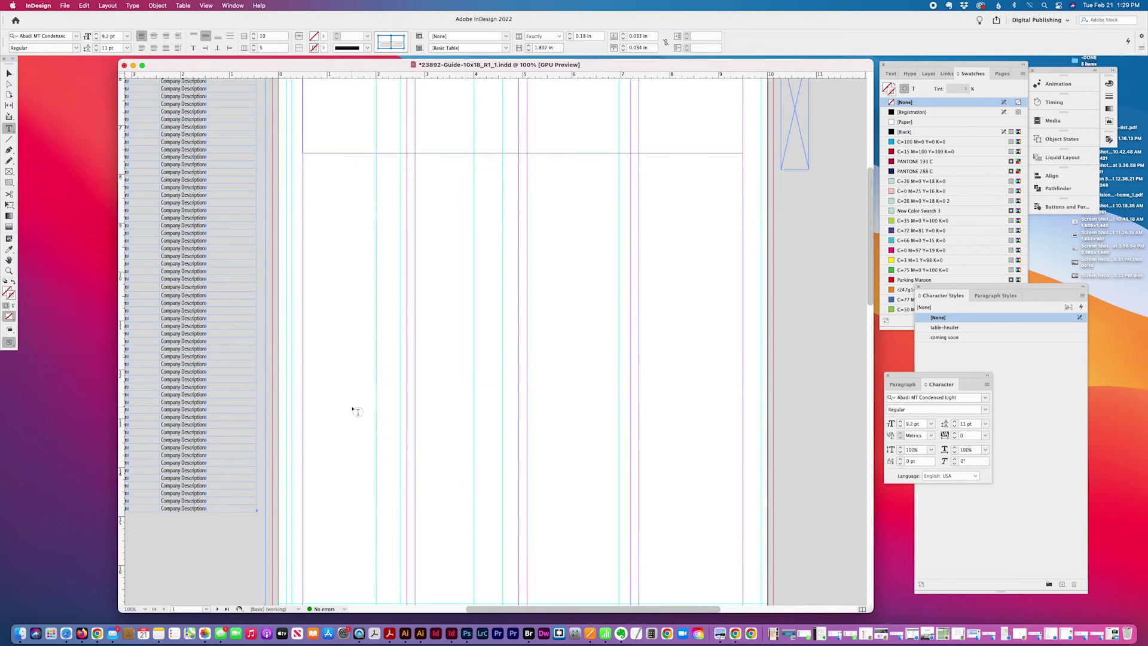
pyautogui.scroll(6, 353, 409)
pyautogui.scroll(-3, 353, 409)
pyautogui.scroll(3, 353, 410)
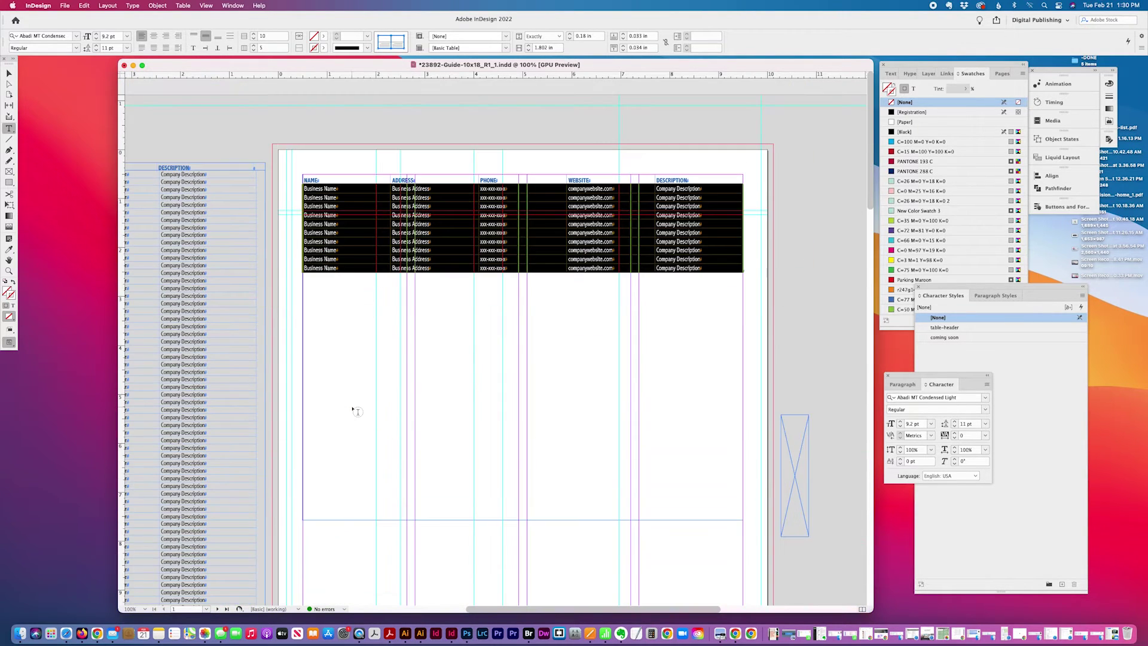
pyautogui.scroll(-1, 354, 407)
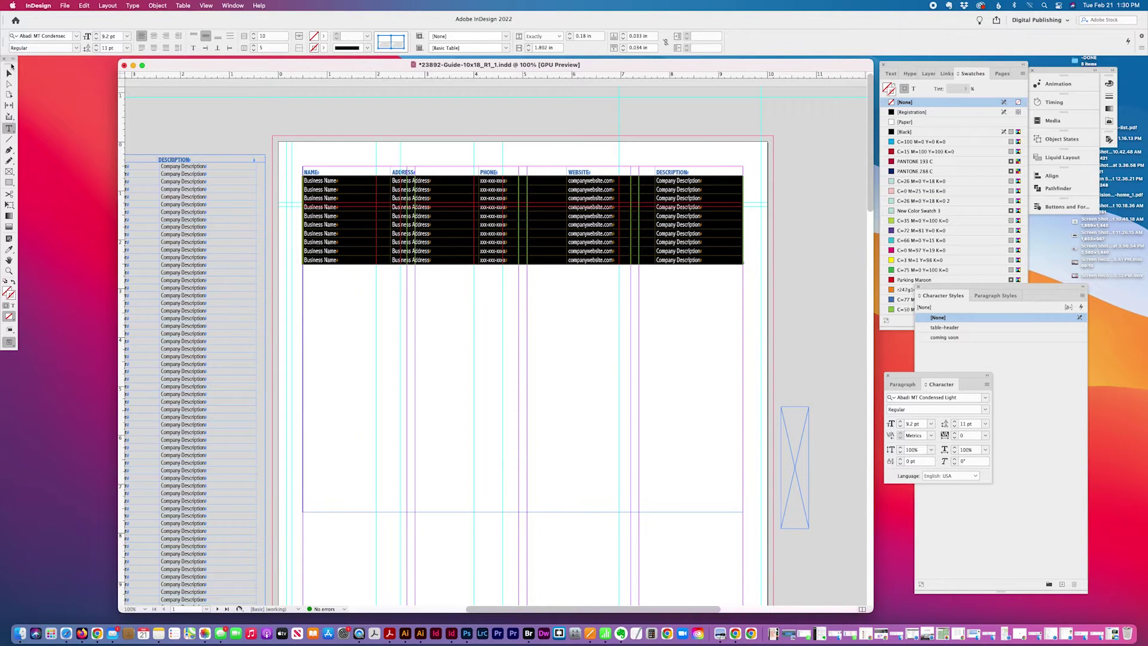
pyautogui.click(10, 71)
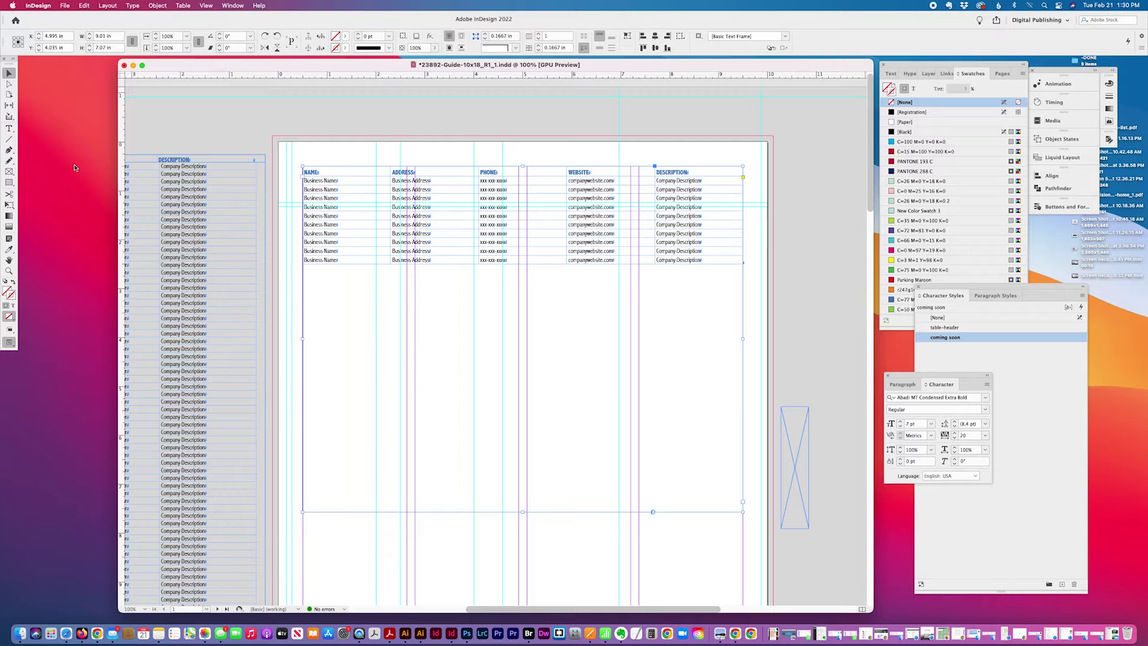
pyautogui.click(9, 128)
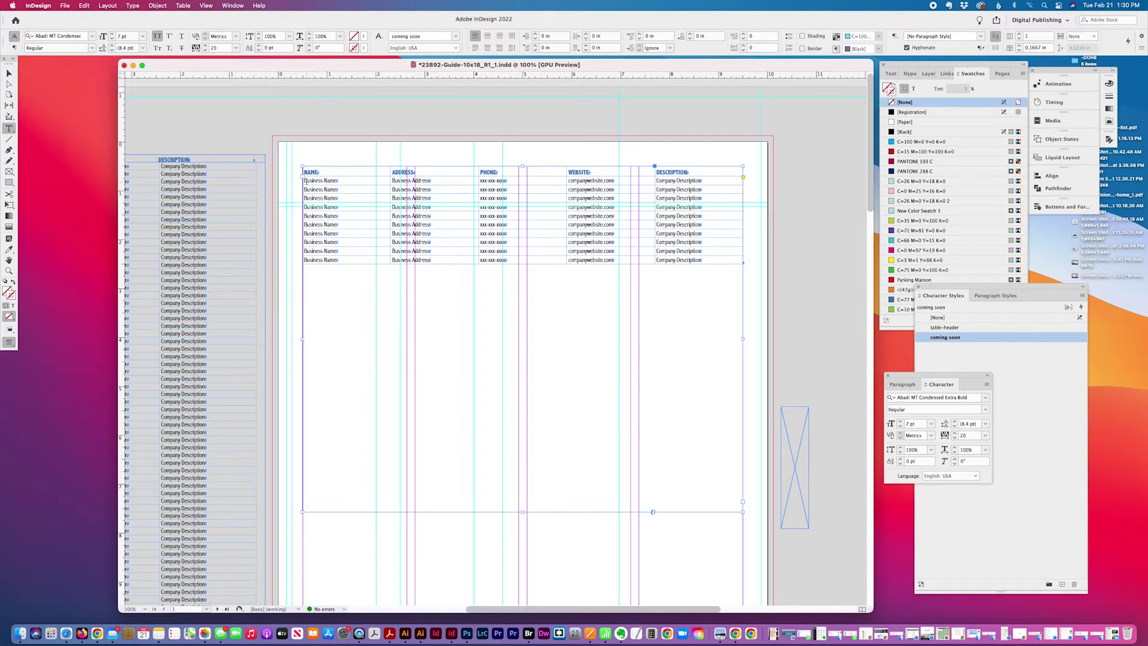
pyautogui.moveTo(307, 181); pyautogui.dragTo(310, 267)
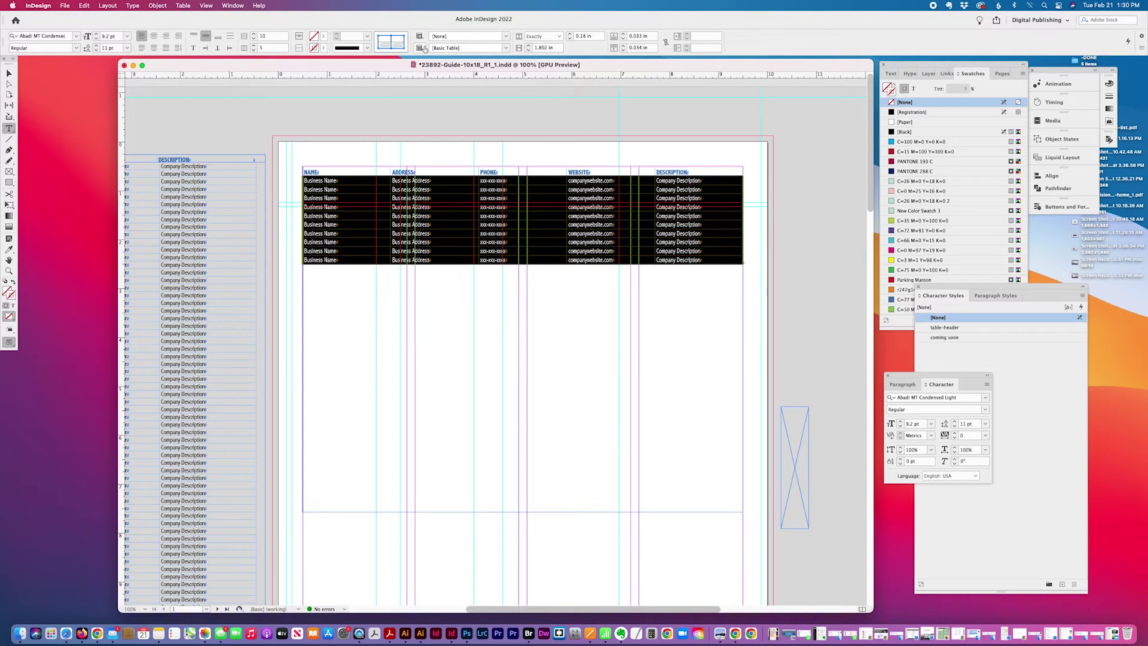
pyautogui.click(421, 49)
pyautogui.click(506, 48)
# Apply the table-body-2 table style to the directory table.
pyautogui.click(503, 49)
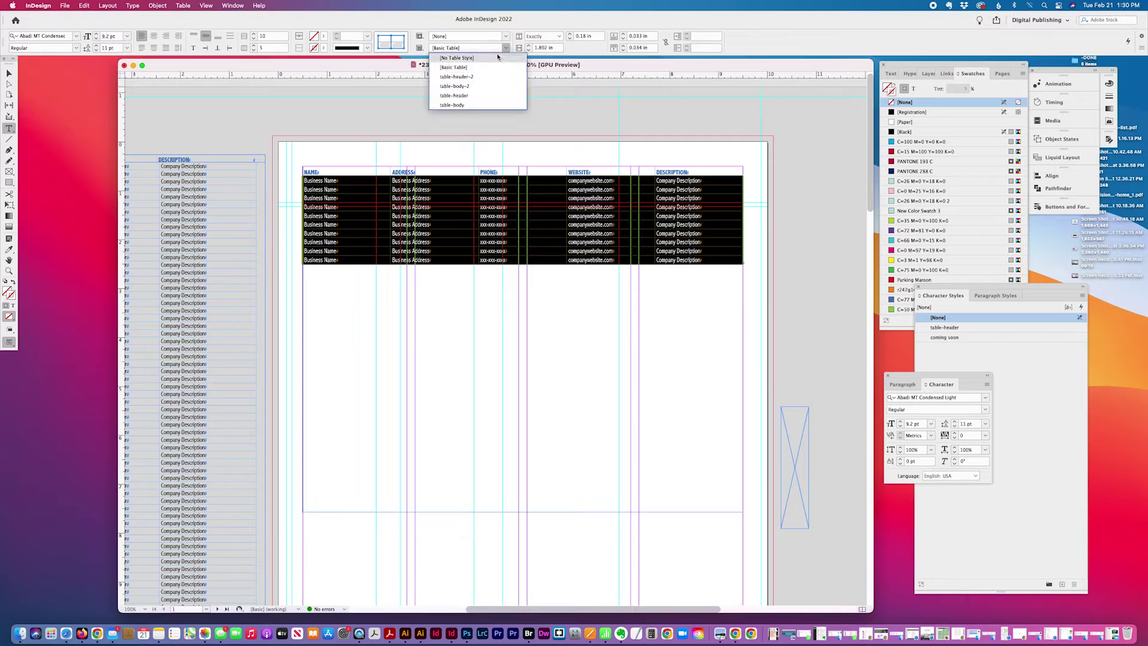
pyautogui.click(455, 87)
pyautogui.click(304, 171)
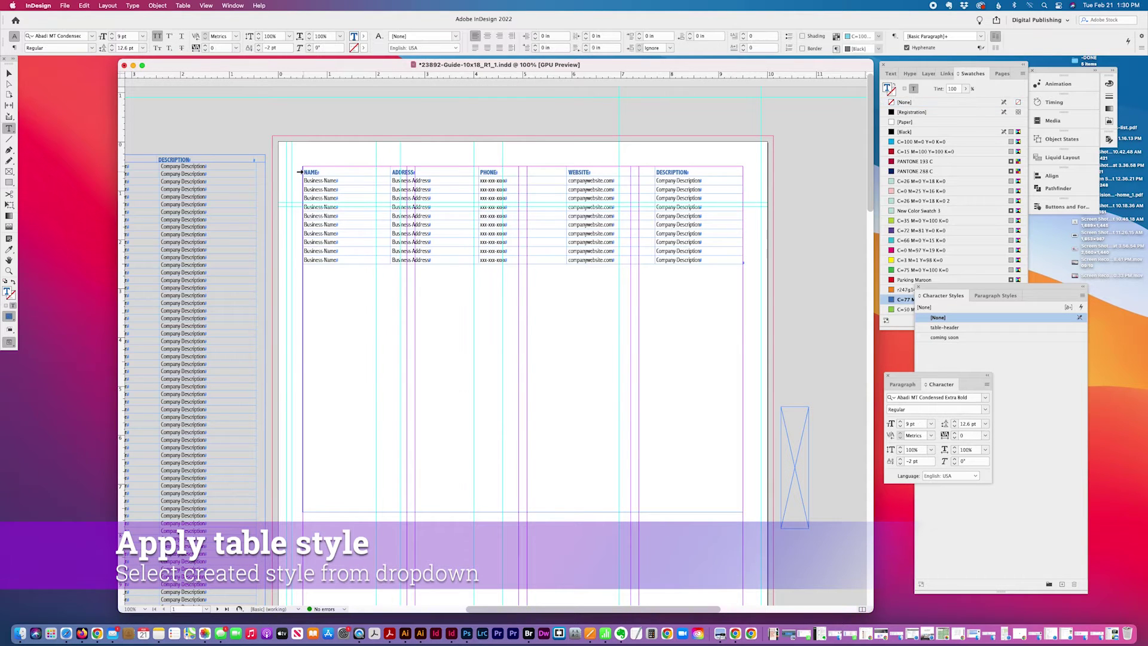
# Switch the table to table-header-2, then reselect the body rows and bring up its style options.
pyautogui.click(505, 47)
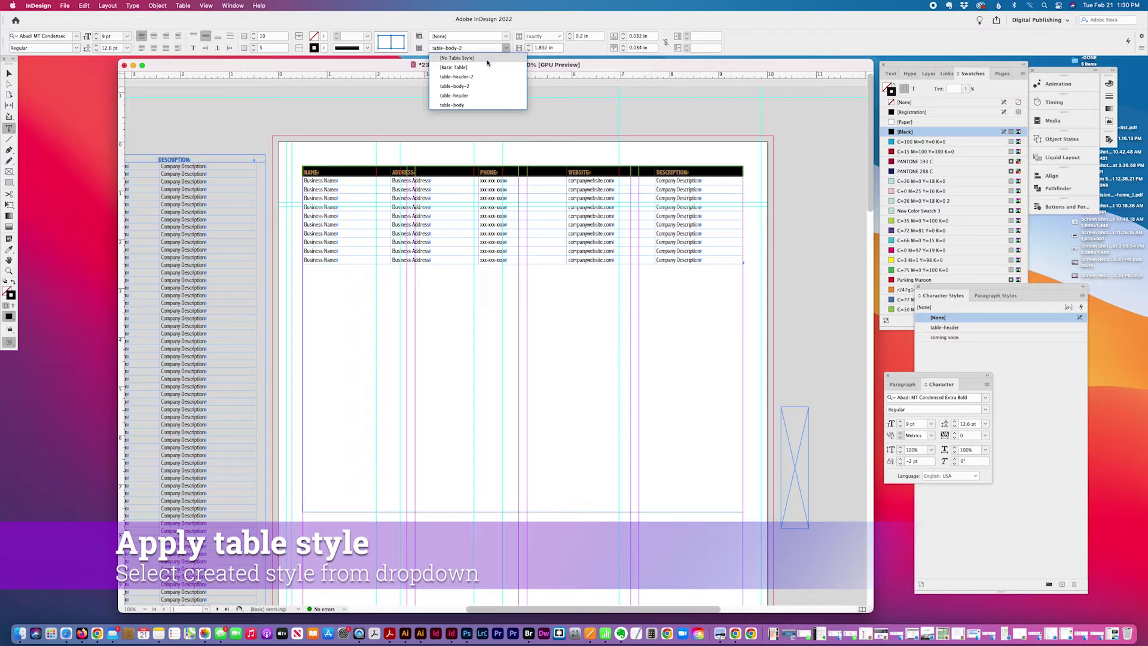
pyautogui.click(456, 76)
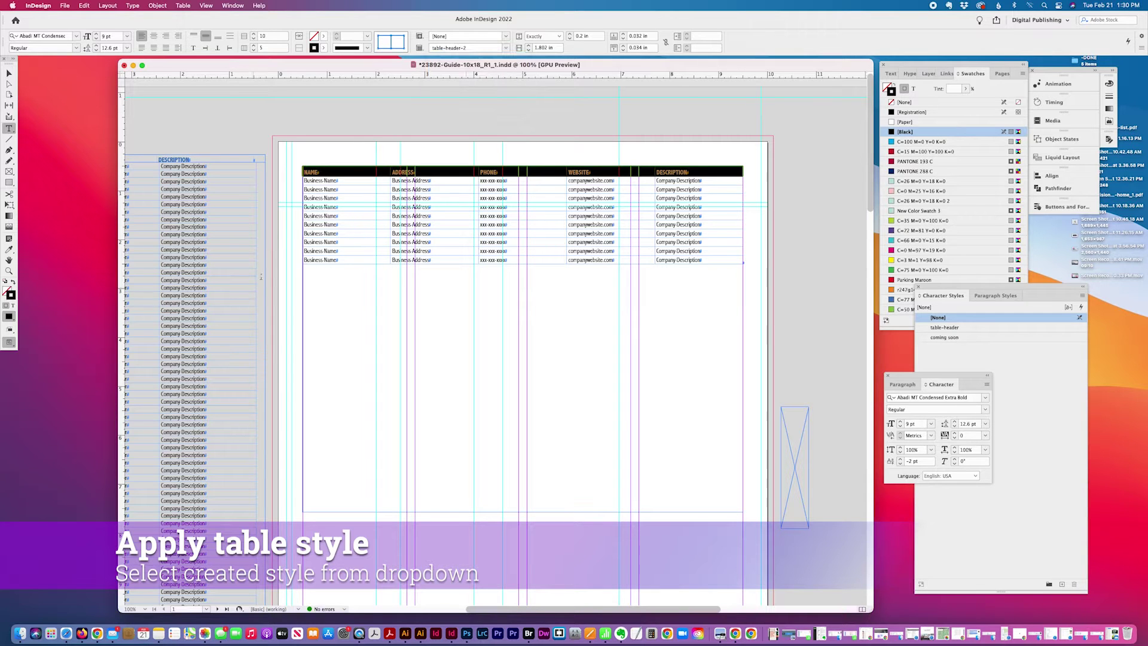
pyautogui.click(305, 181)
pyautogui.moveTo(305, 181); pyautogui.dragTo(310, 281)
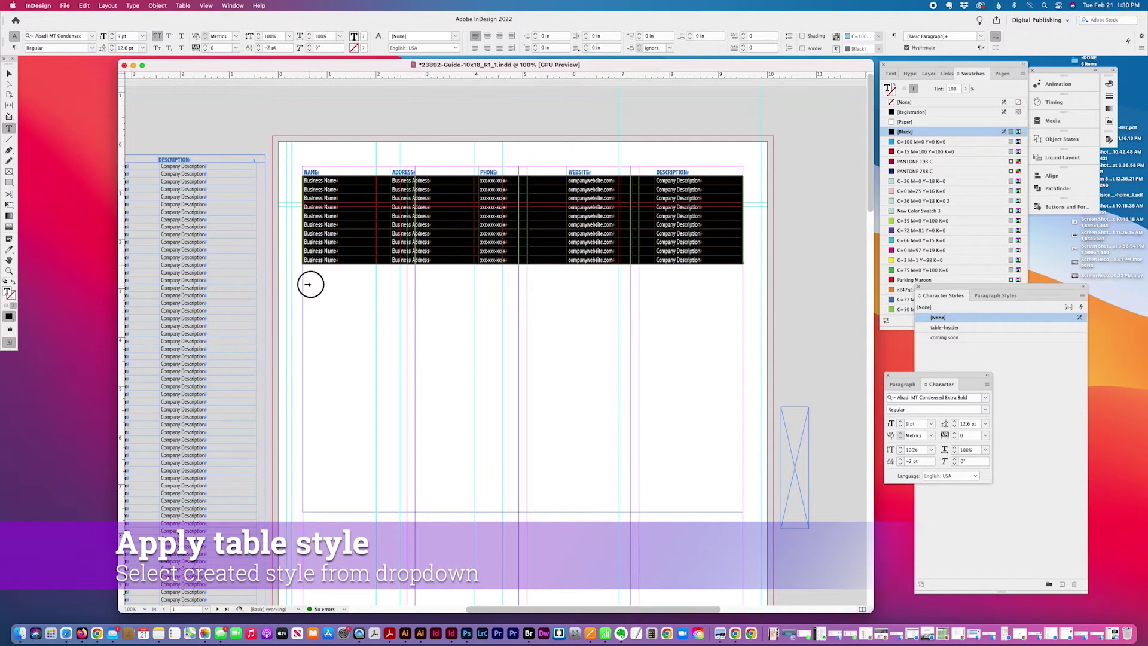
pyautogui.click(422, 49)
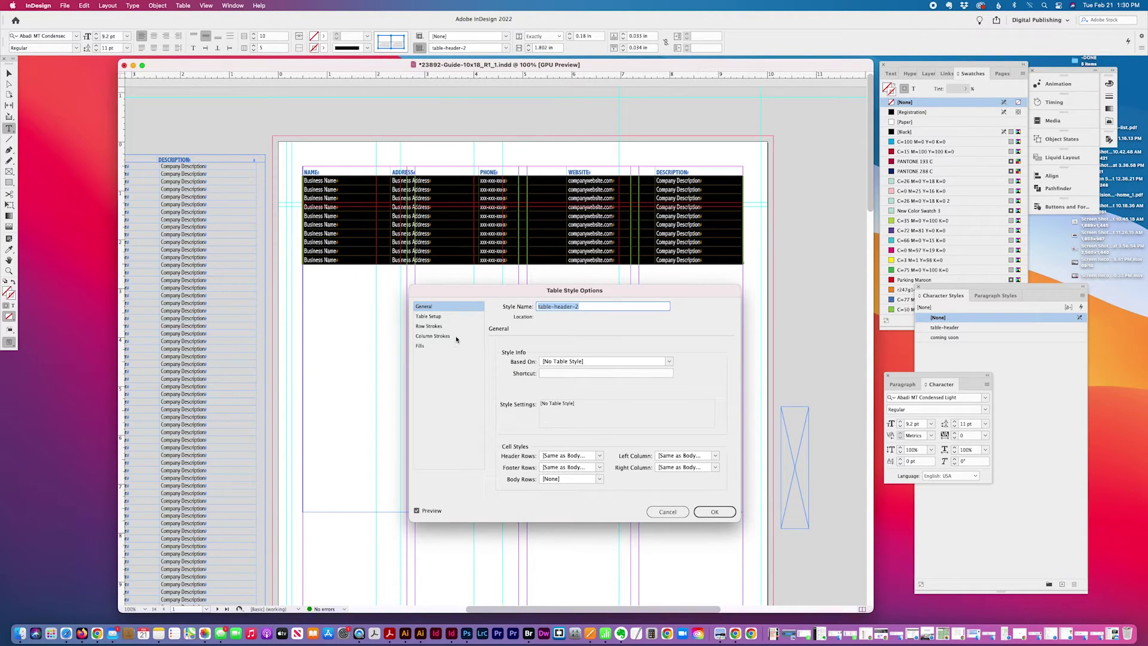
# Give table-header-2 alternating fills every other row, skipping the first, in blue (C=77 M=49 Y=0) at 10% tint.
pyautogui.click(444, 317)
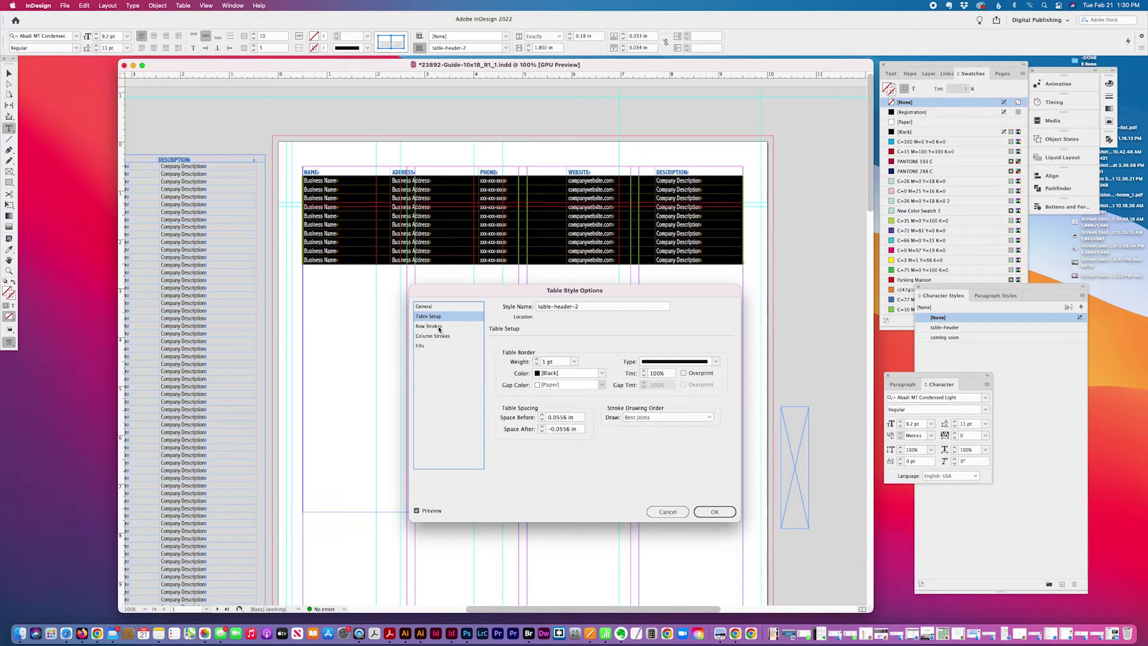
pyautogui.click(439, 328)
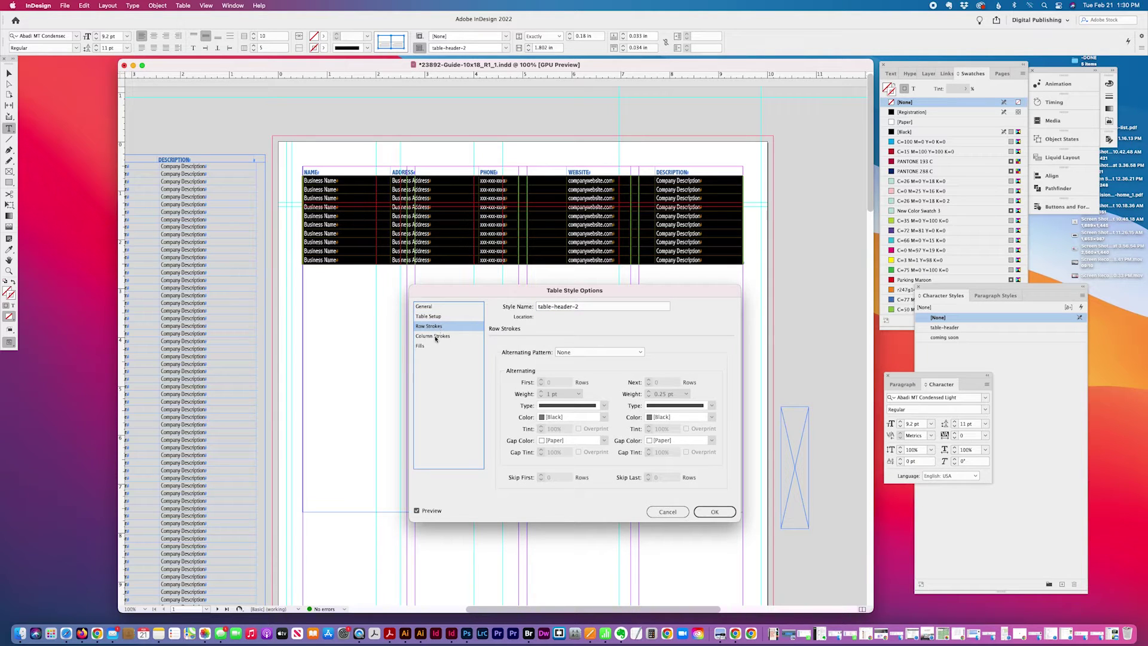
pyautogui.click(425, 346)
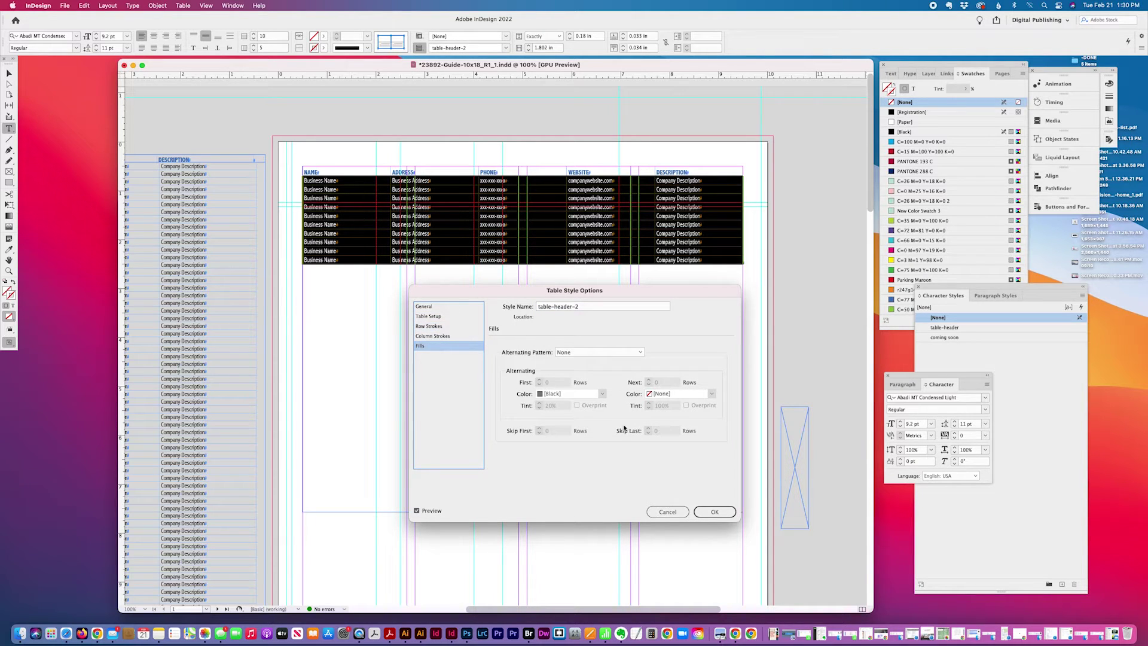
pyautogui.click(581, 354)
pyautogui.click(584, 371)
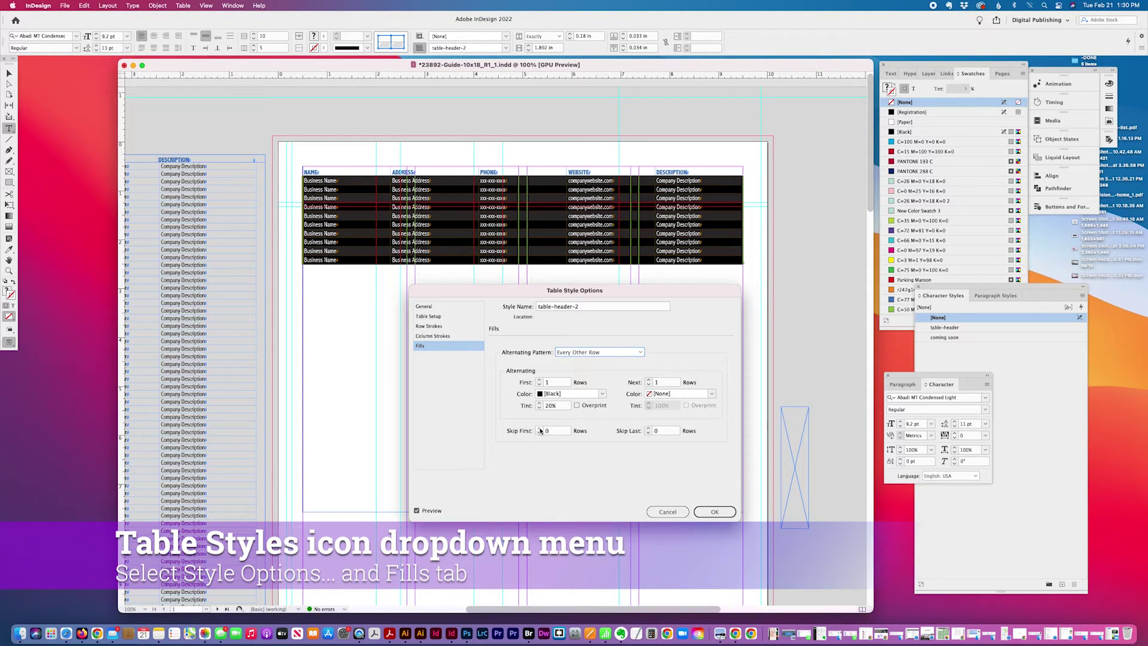
pyautogui.click(539, 428)
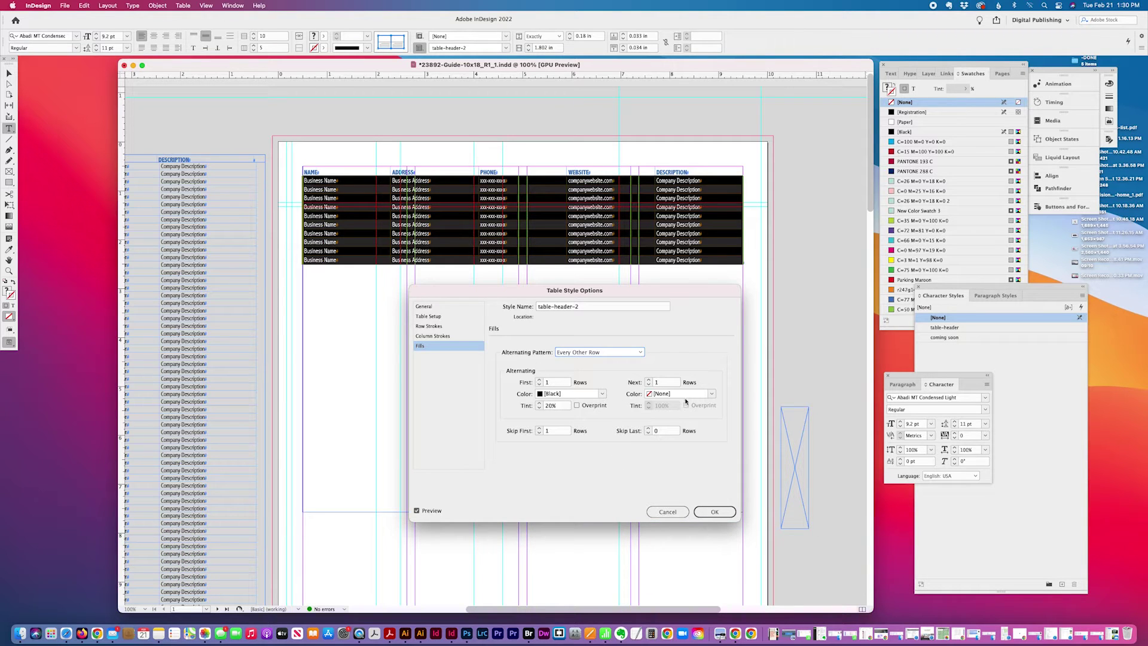
pyautogui.click(603, 395)
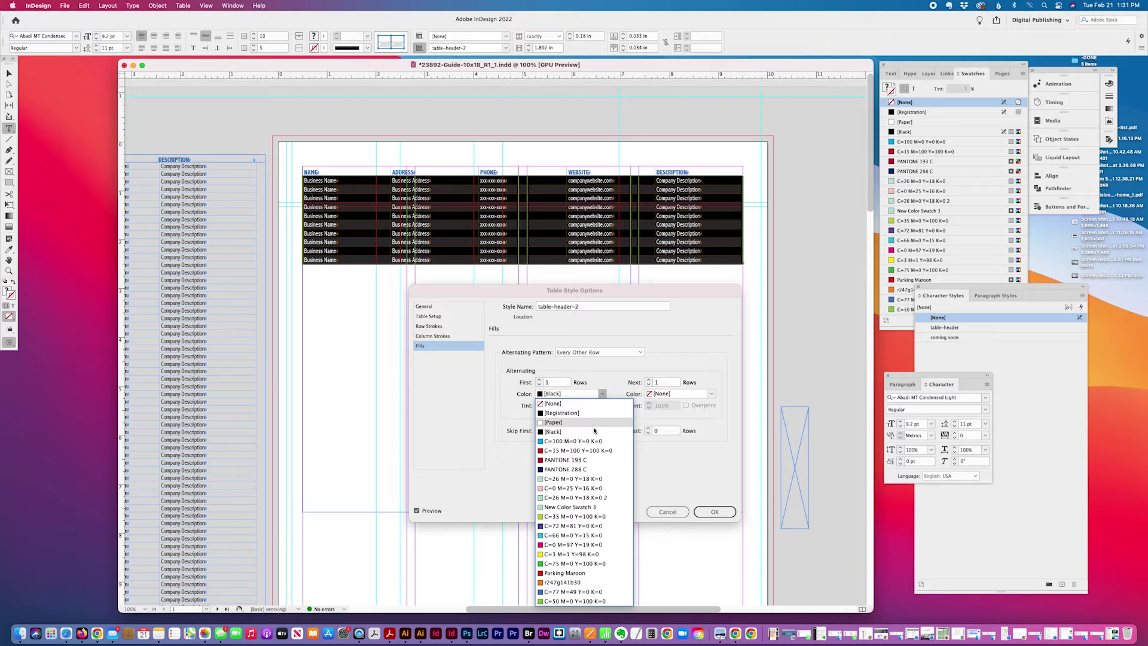
pyautogui.click(564, 592)
pyautogui.click(546, 406)
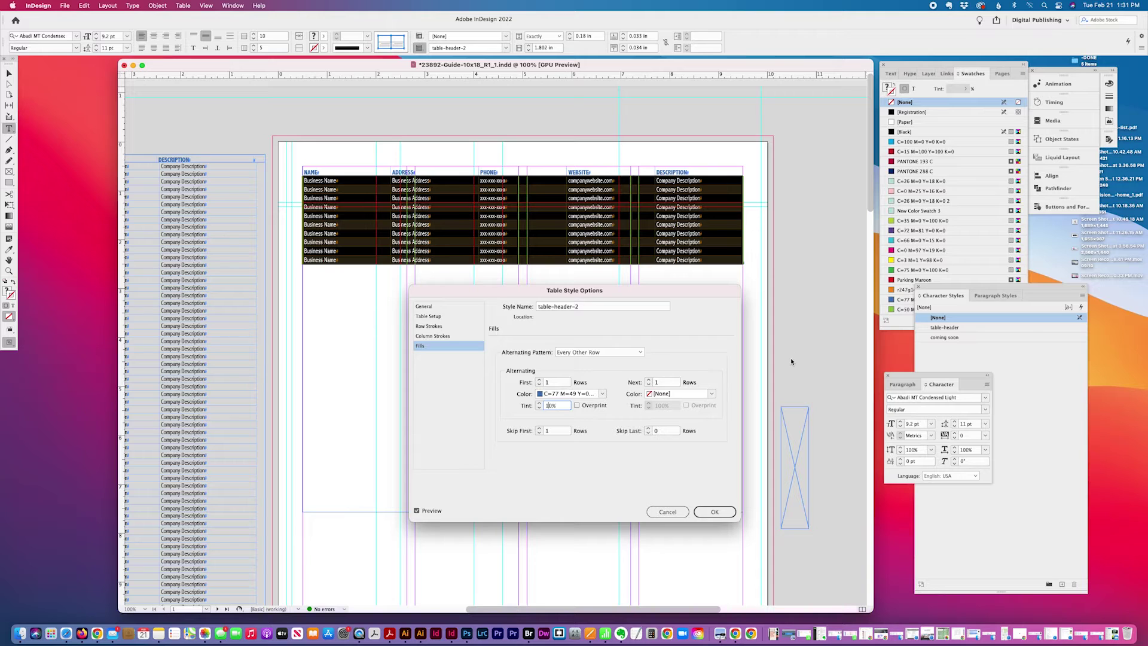
pyautogui.press('Tab')
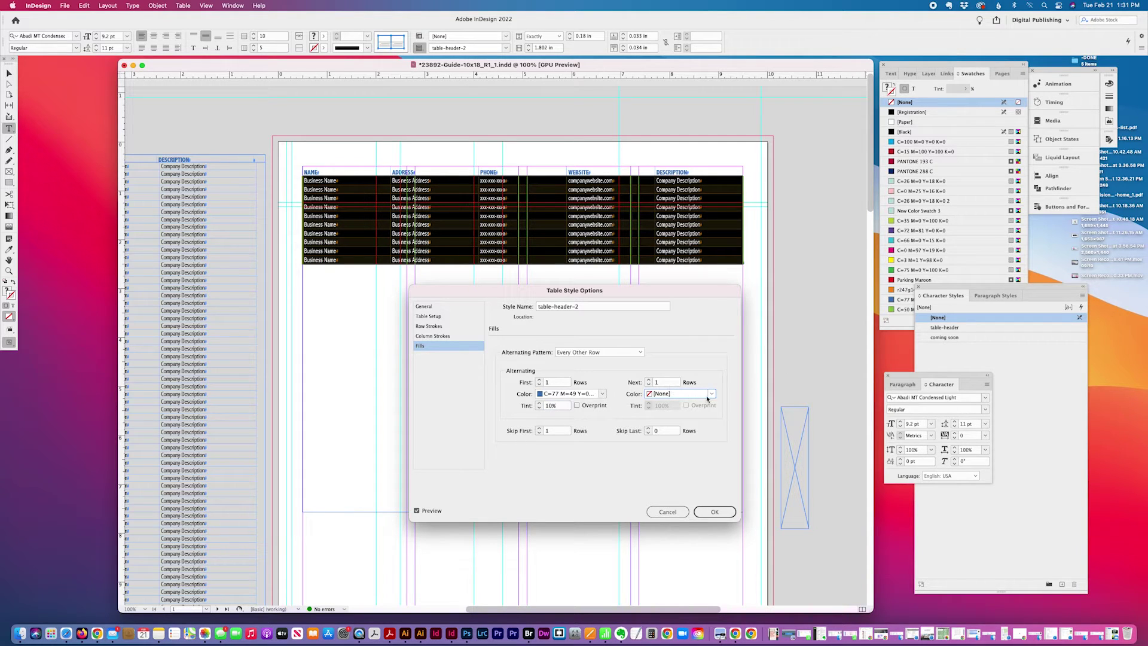
# Save the style, select the last body row, and bring up Insert Row(s) with Cmd+9.
pyautogui.click(717, 512)
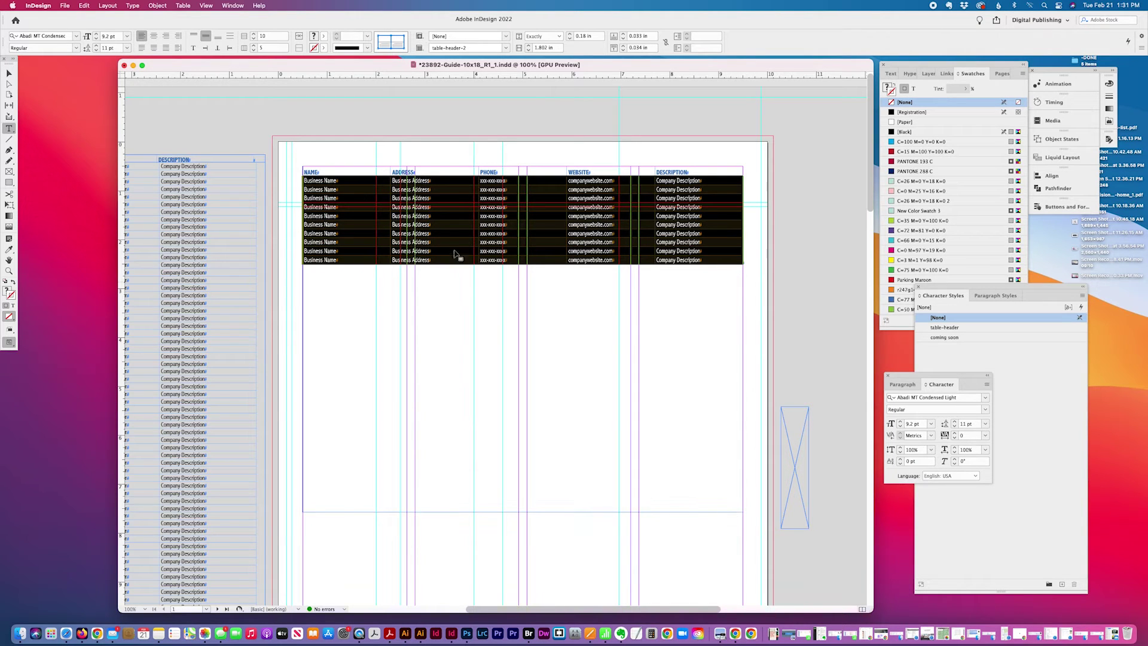
pyautogui.press('super+shift+a')
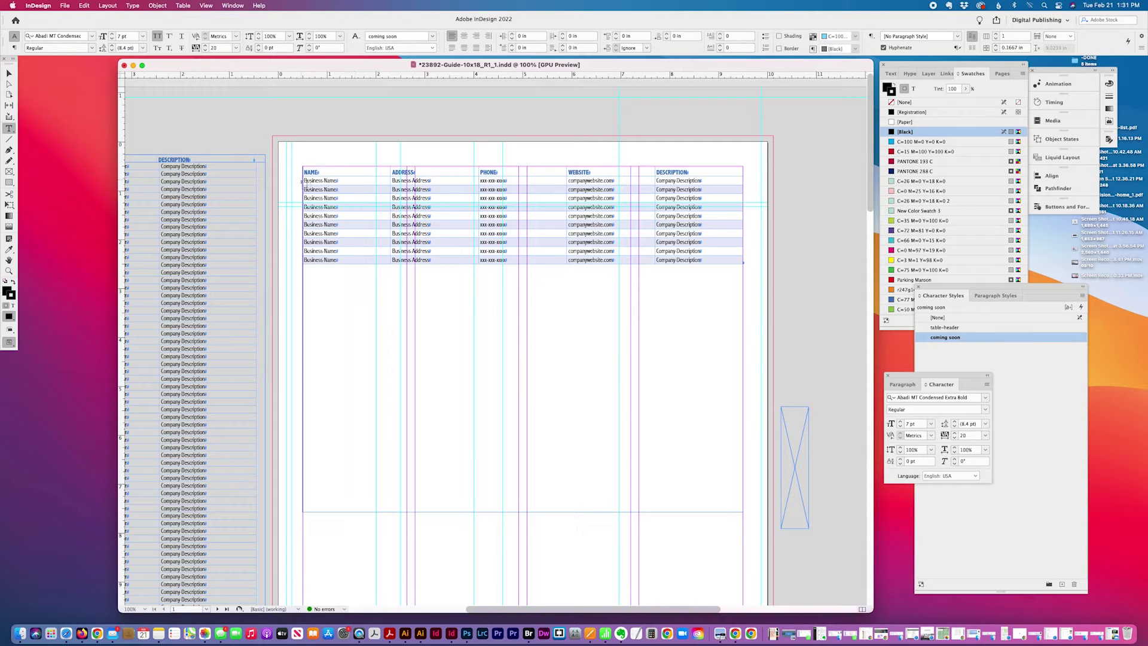
pyautogui.moveTo(299, 181); pyautogui.dragTo(290, 263)
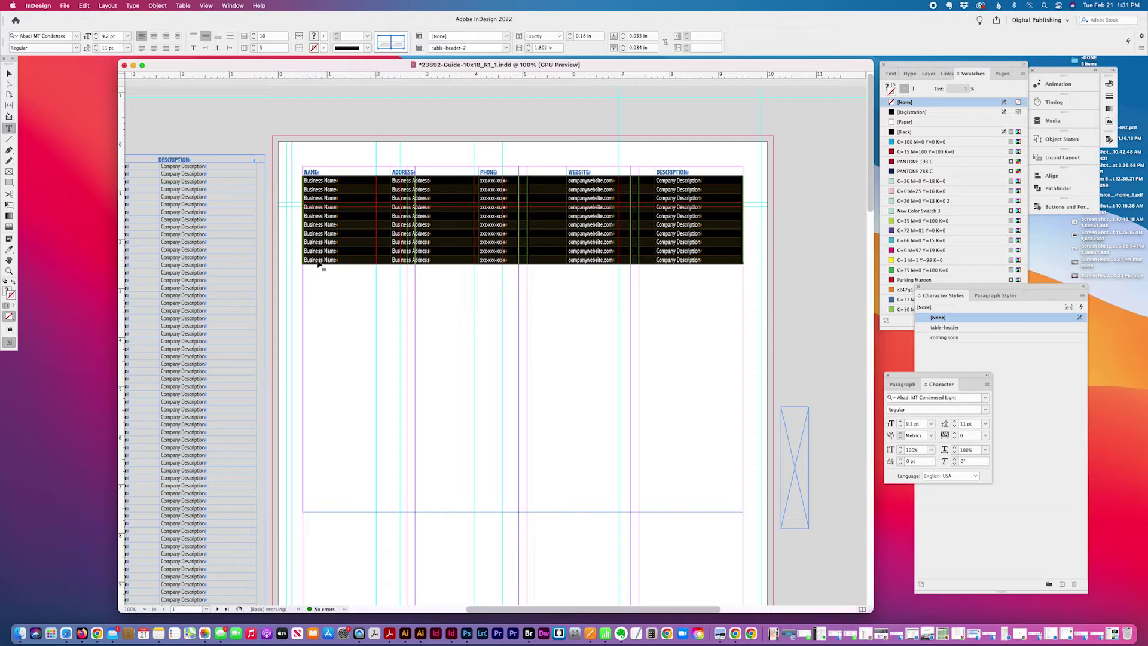
pyautogui.click(300, 260)
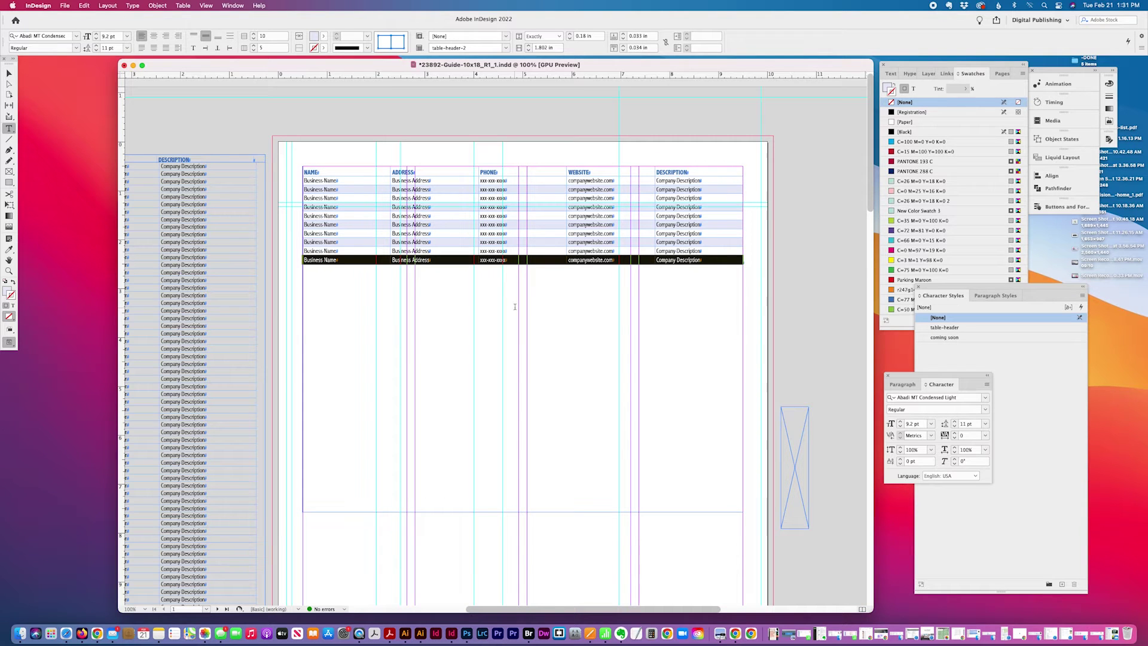
pyautogui.press('super+9')
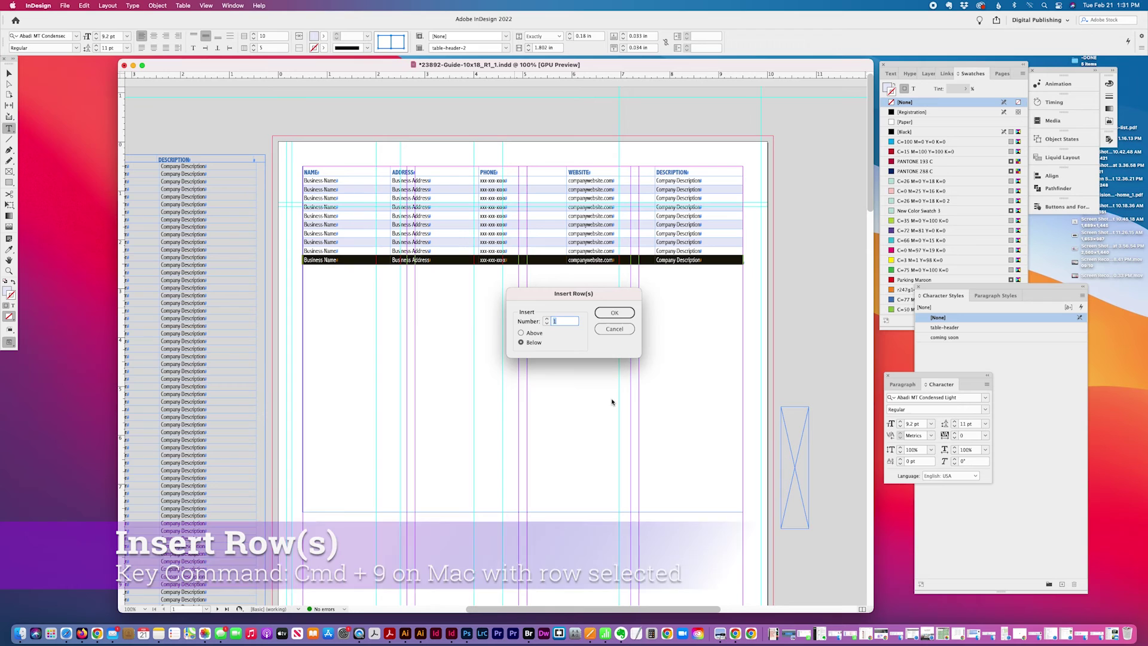
# Insert 50 rows below the last body row and stretch the table frame to the page bottom.
pyautogui.write('50')
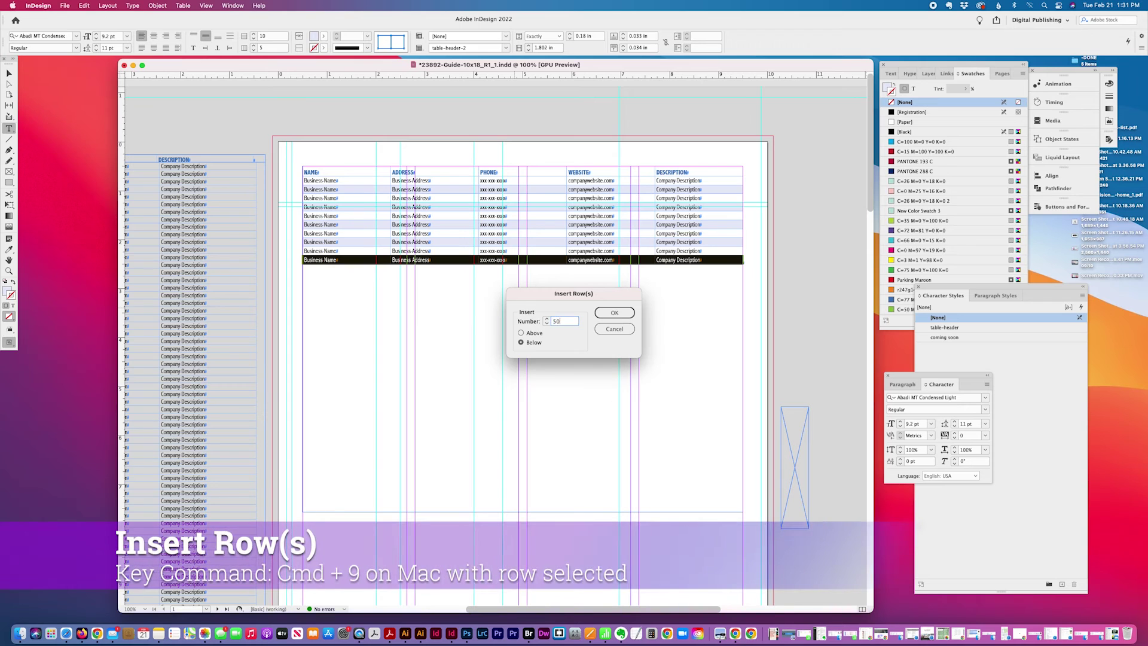
pyautogui.click(614, 313)
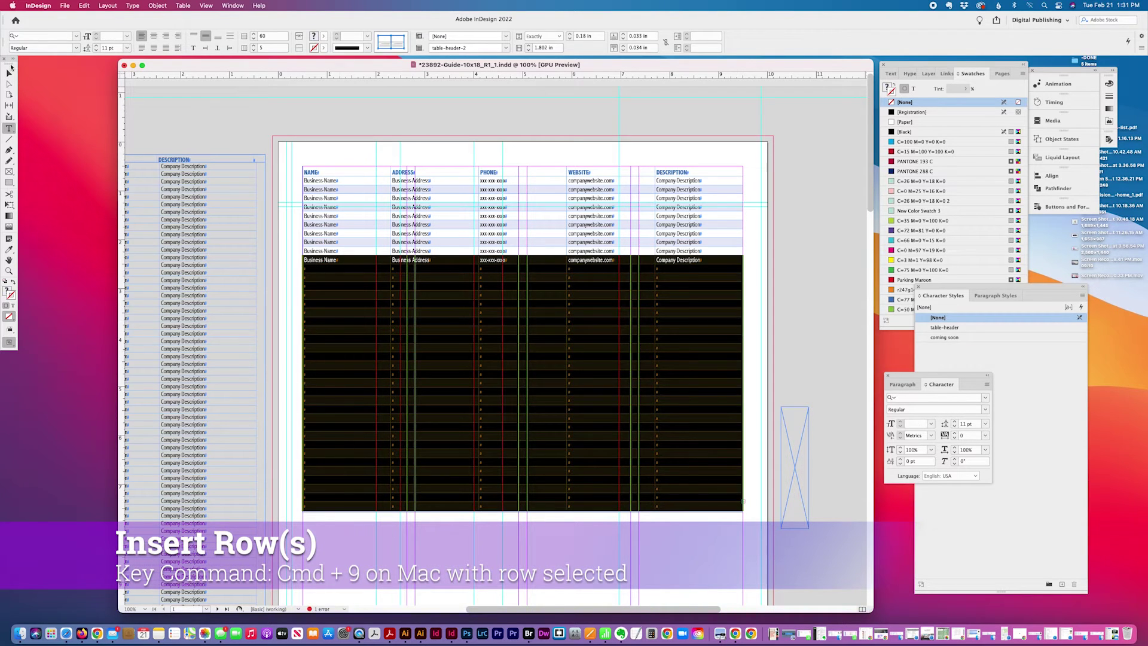
pyautogui.click(10, 71)
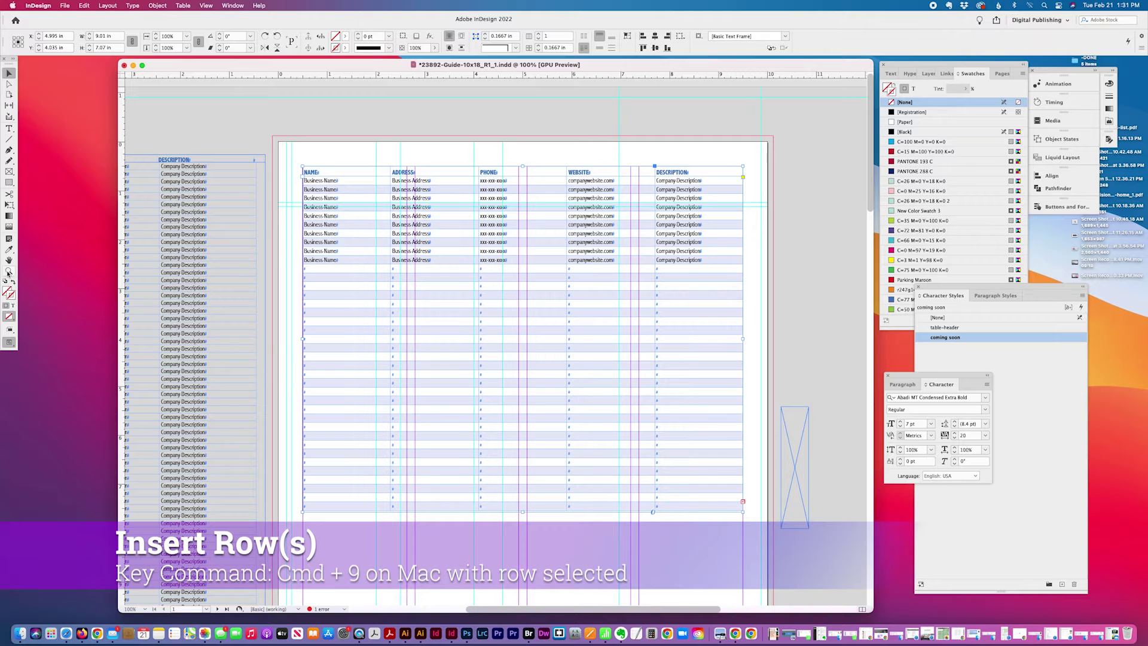
pyautogui.click(8, 272)
pyautogui.keyDown('alt'); pyautogui.click(482, 303); pyautogui.keyUp('alt')
pyautogui.keyDown('alt'); pyautogui.click(487, 299); pyautogui.keyUp('alt')
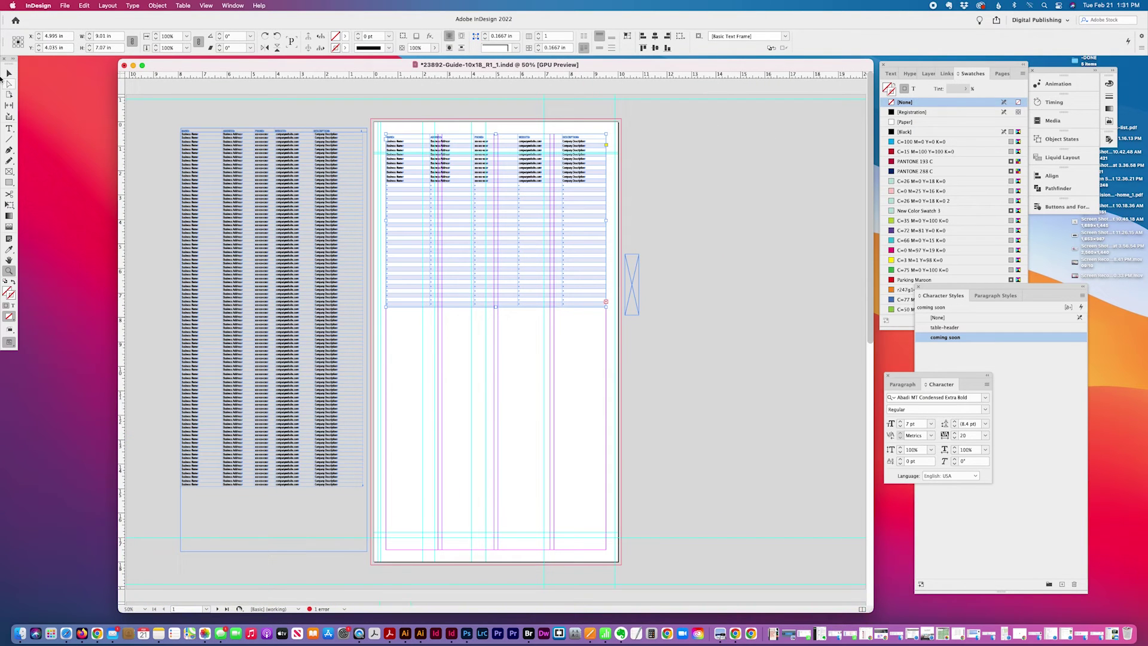
pyautogui.click(9, 73)
pyautogui.moveTo(496, 307); pyautogui.dragTo(506, 548)
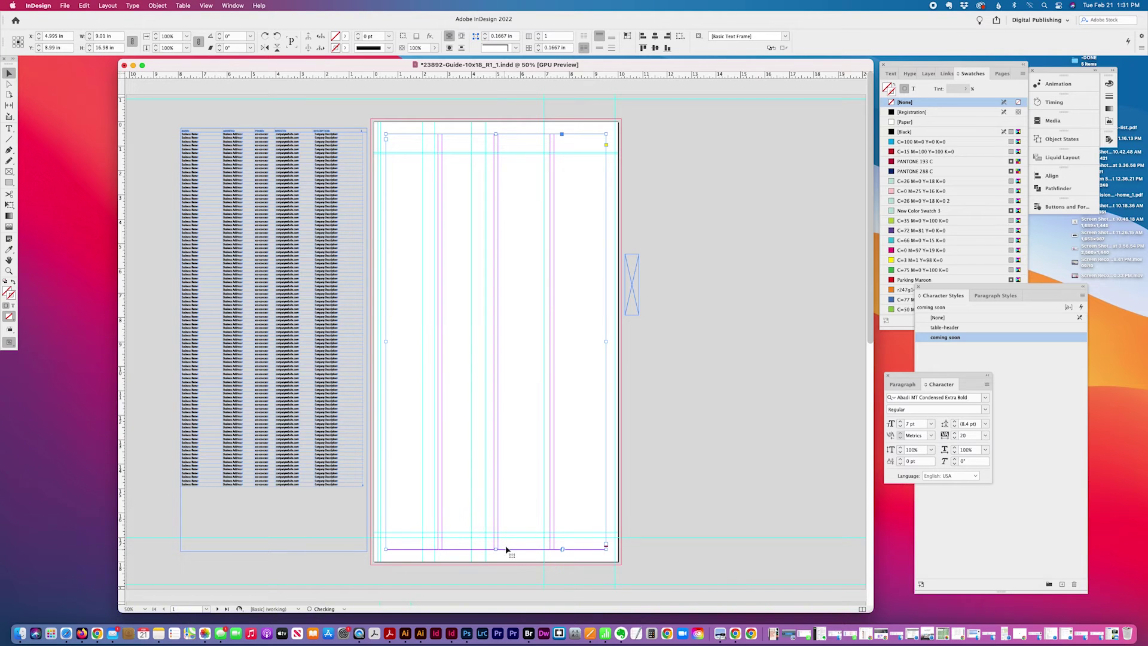
pyautogui.click(9, 271)
# Copy the filled sample rows and paste them into the 50 empty rows, then check a Description entry.
pyautogui.moveTo(589, 235); pyautogui.dragTo(628, 288)
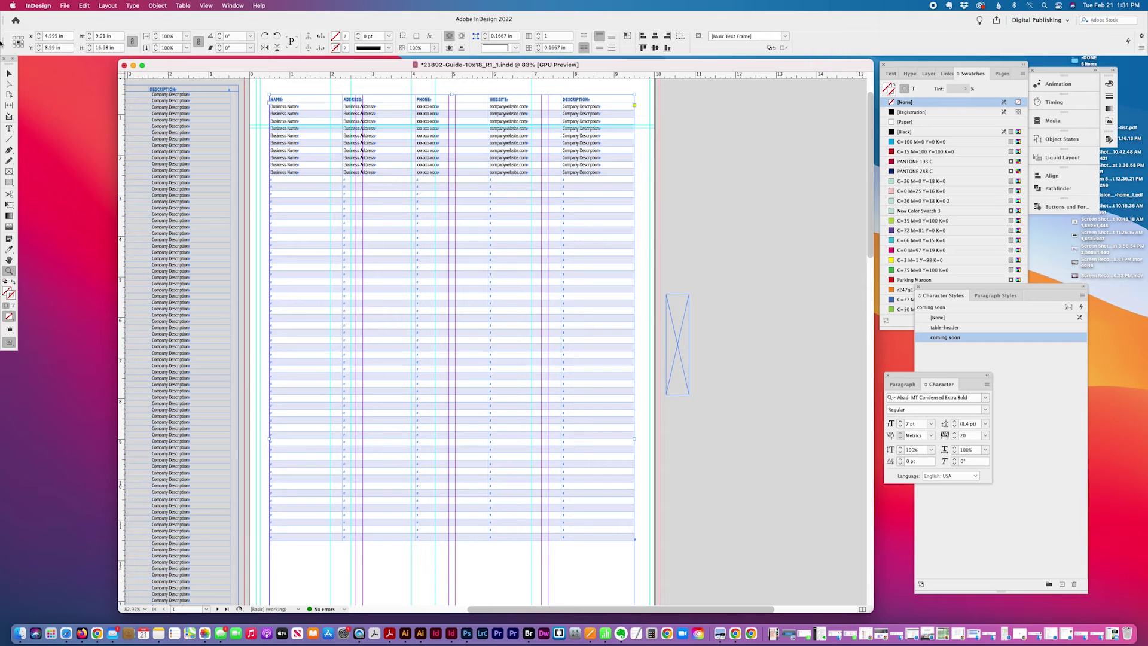
pyautogui.click(9, 128)
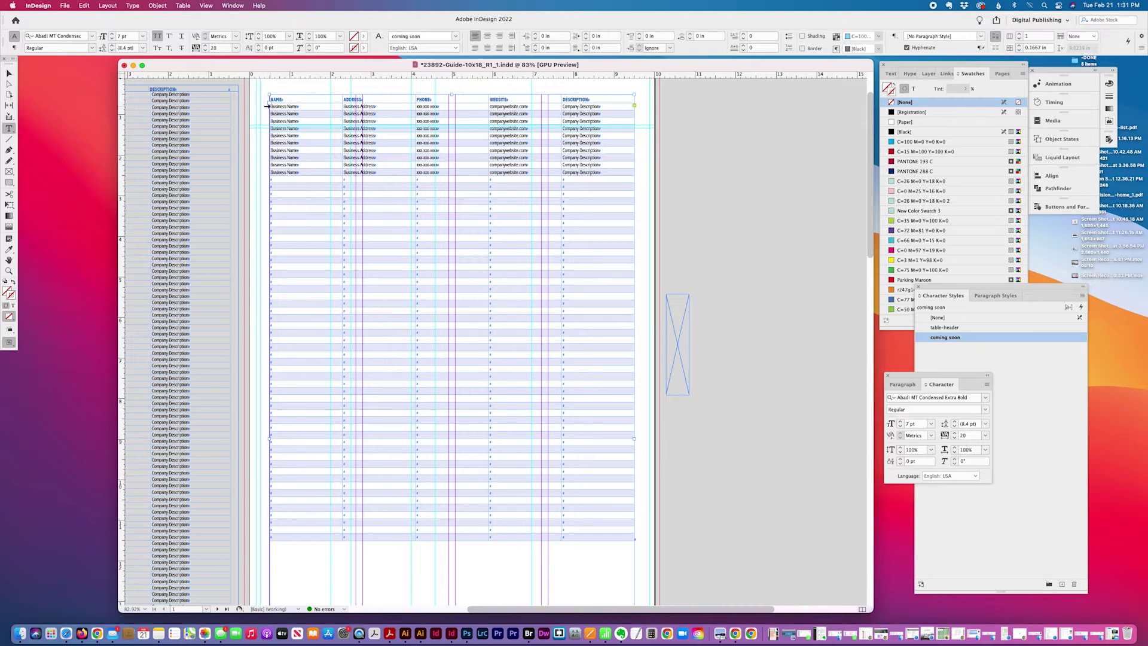
pyautogui.moveTo(265, 107); pyautogui.dragTo(257, 596)
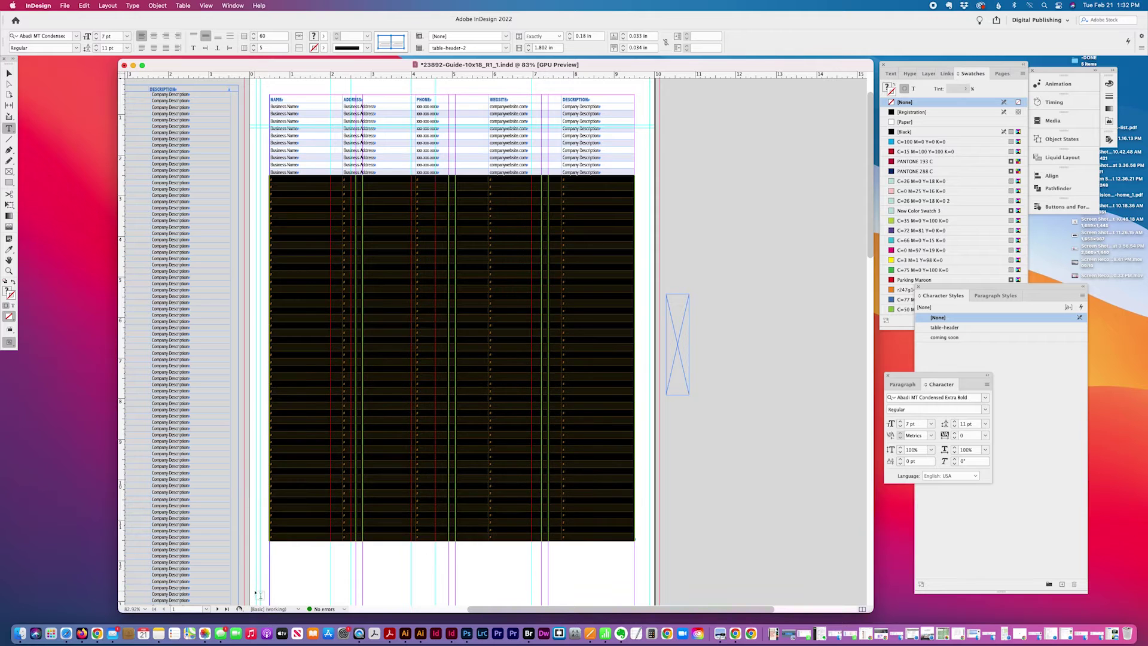
pyautogui.click(260, 594)
pyautogui.press('super+v')
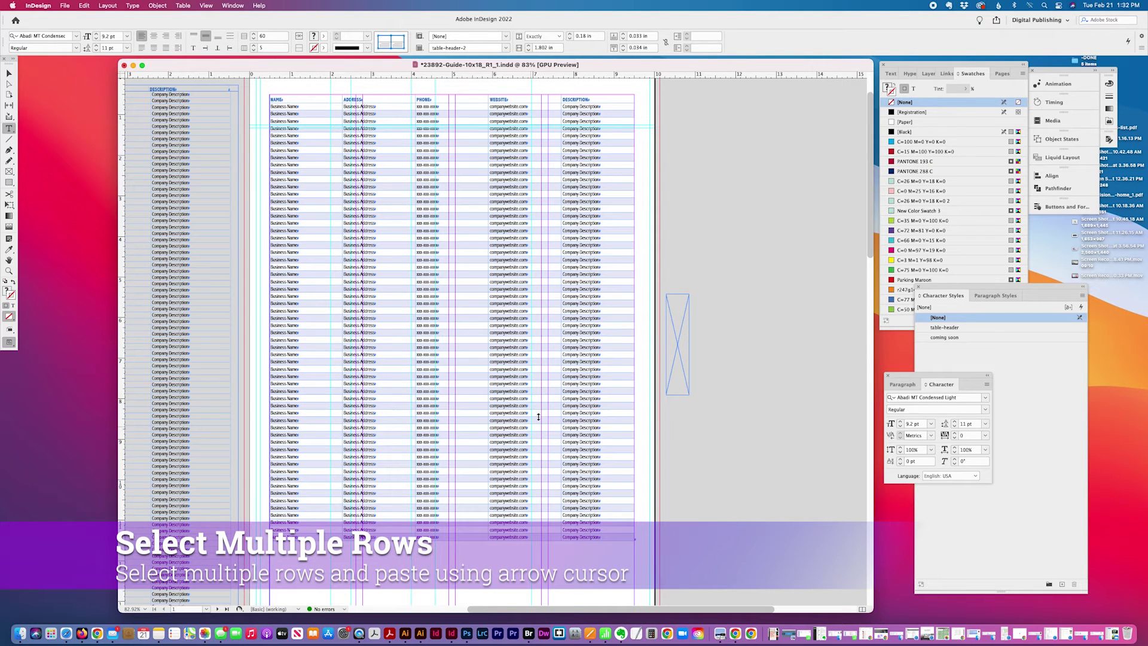
pyautogui.scroll(-10, 549, 387)
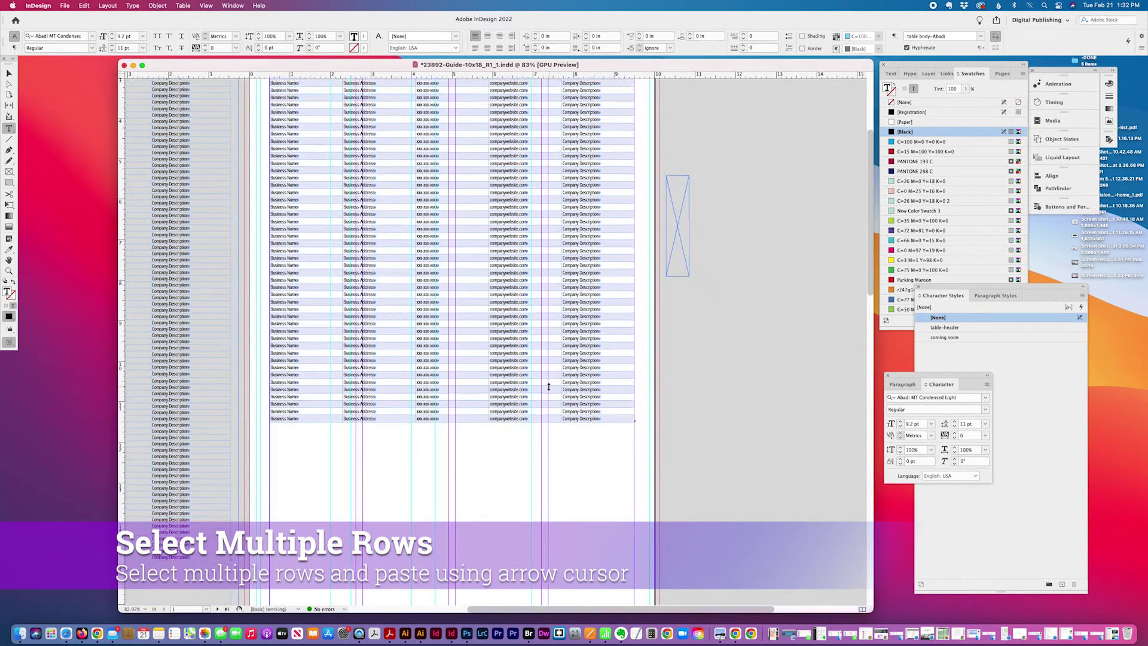
pyautogui.scroll(3, 547, 383)
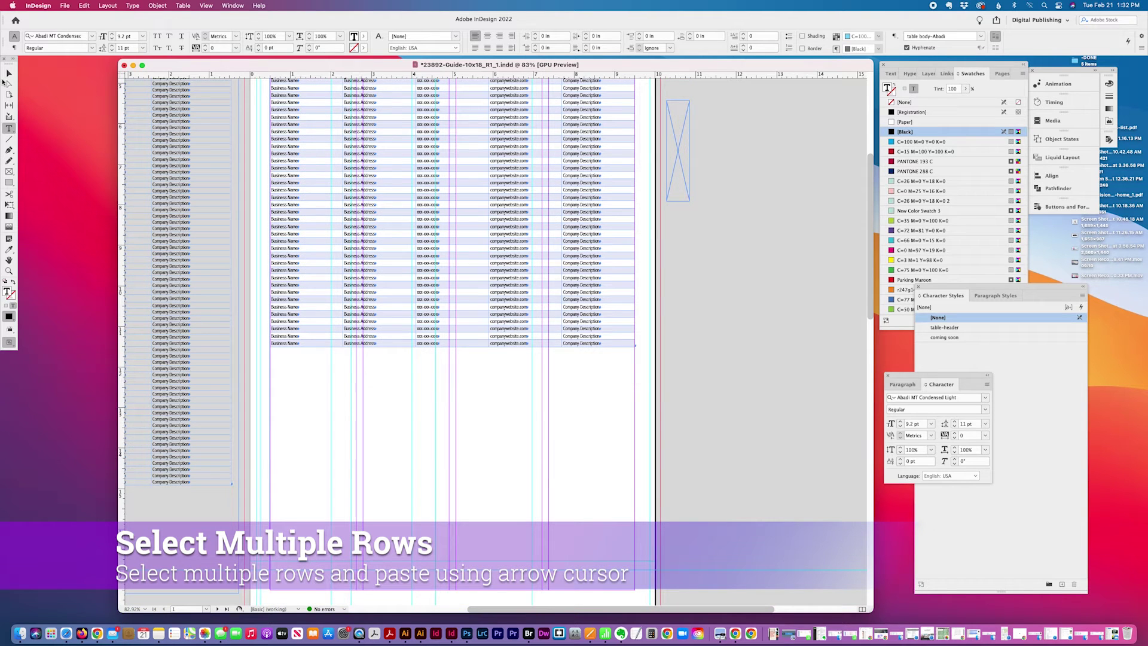
pyautogui.scroll(4, 452, 335)
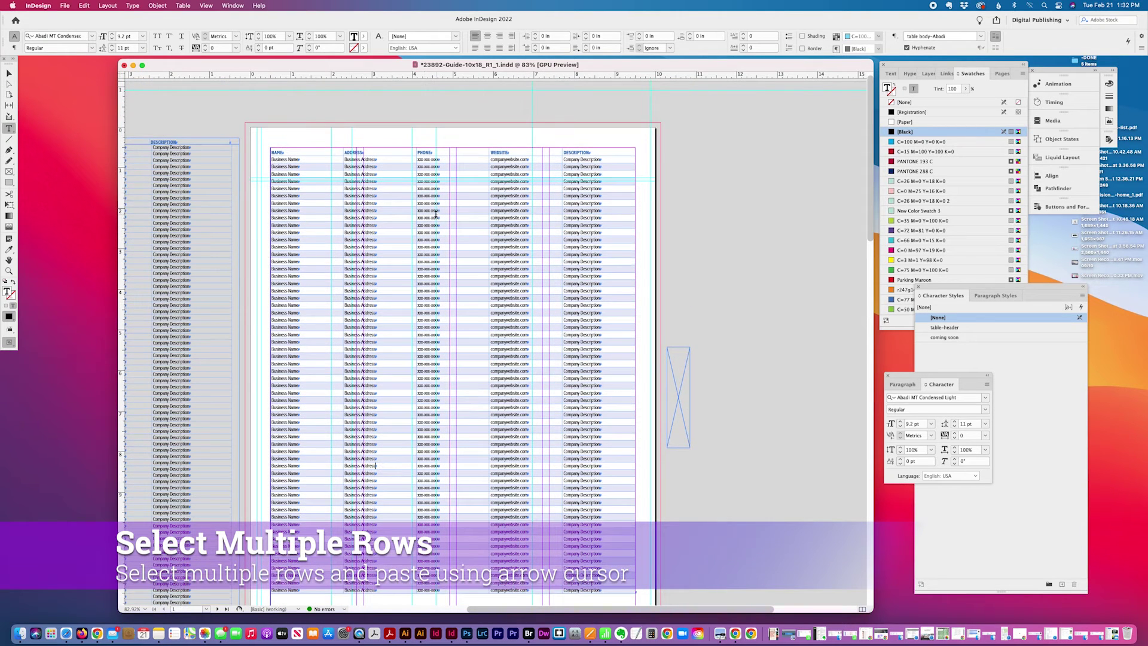
pyautogui.doubleClick(586, 211)
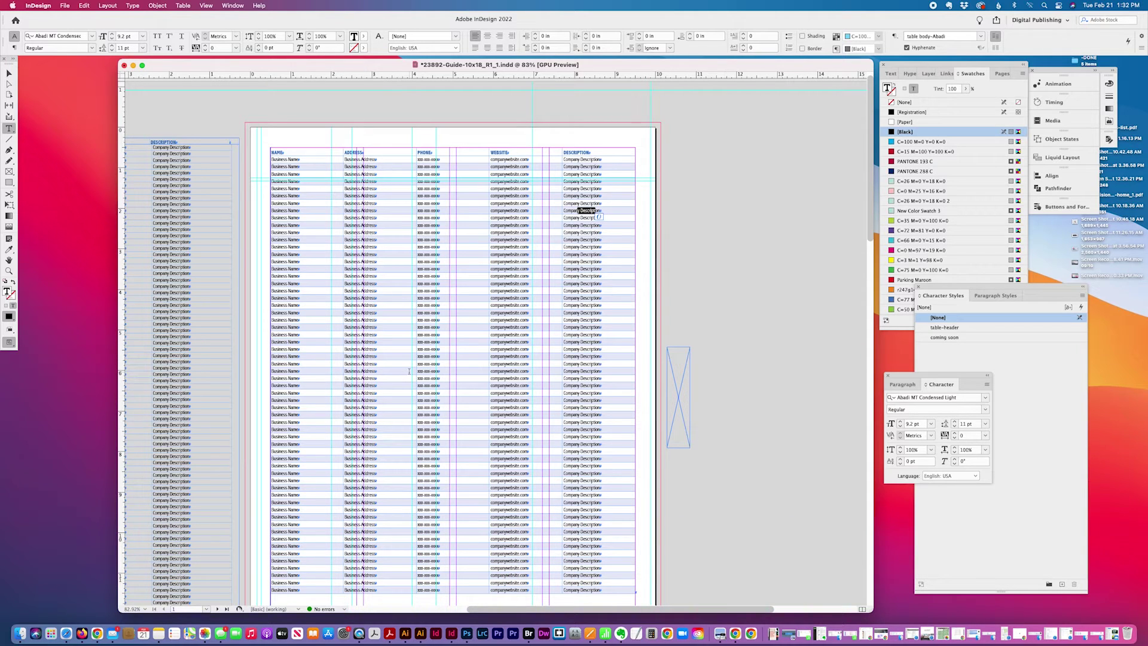
pyautogui.click(408, 307)
# Narrow the PHONE column and widen DESCRIPTION to the table edge, undoing an accidental row-height change.
pyautogui.moveTo(490, 152); pyautogui.dragTo(457, 152)
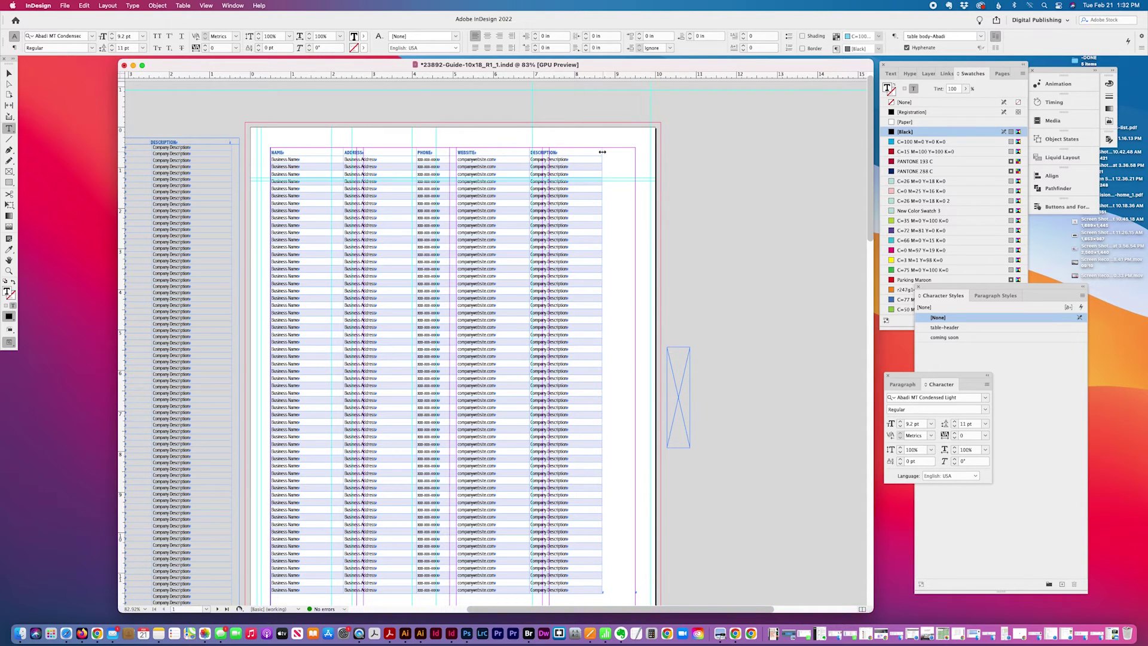
pyautogui.moveTo(603, 152); pyautogui.dragTo(635, 153)
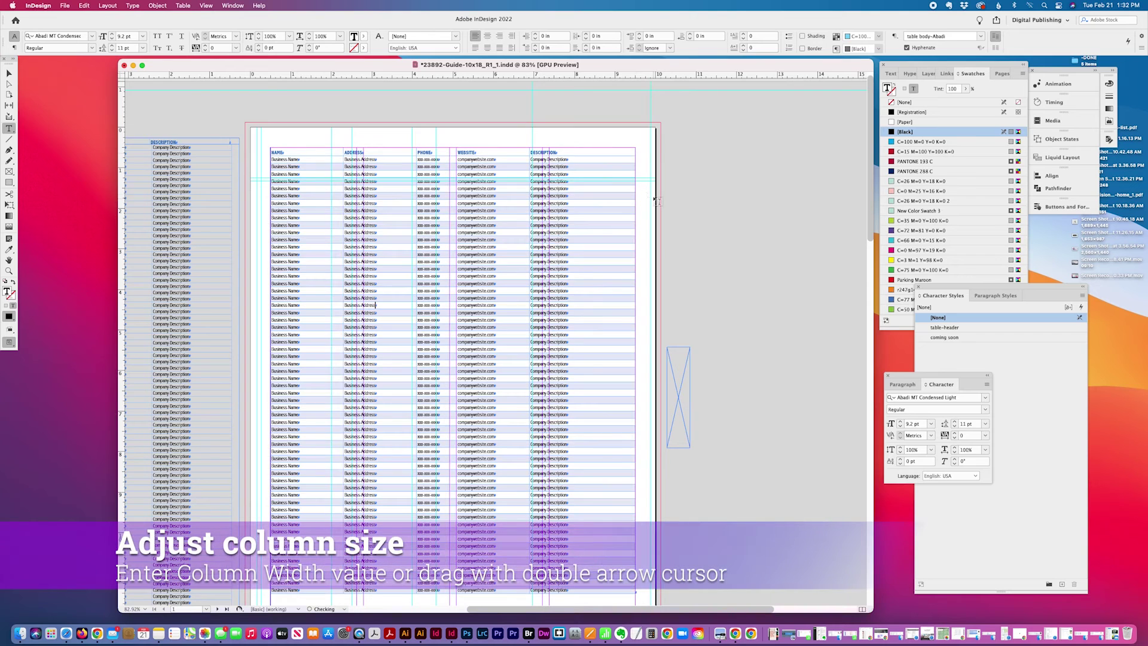
pyautogui.moveTo(522, 168); pyautogui.dragTo(521, 184)
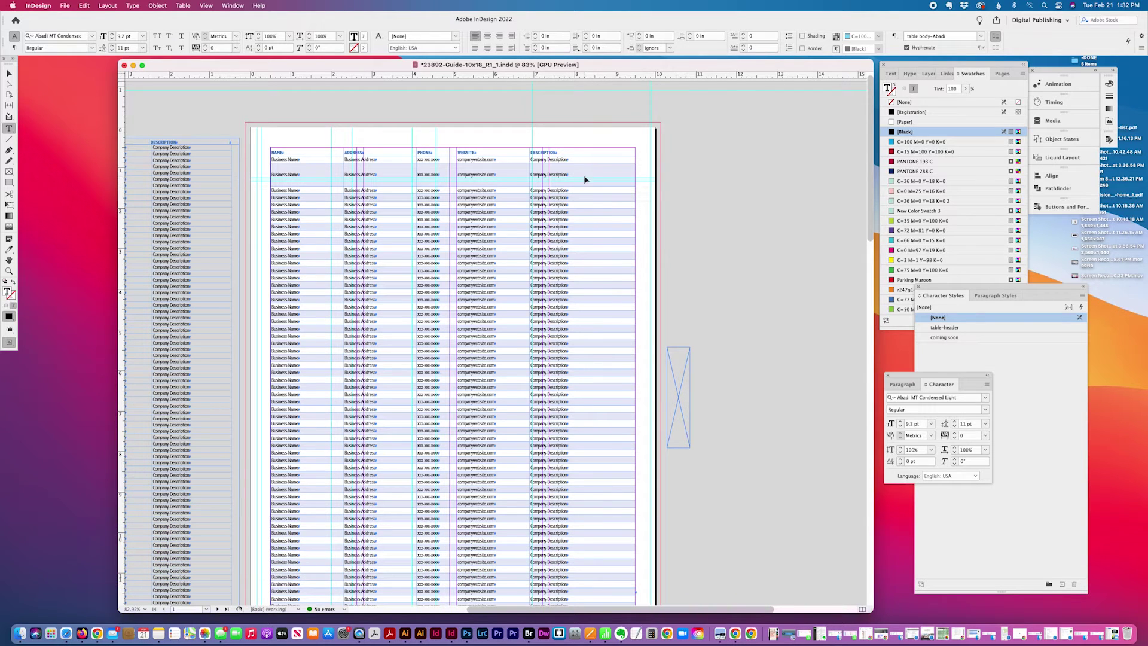
pyautogui.press('cmd+z')
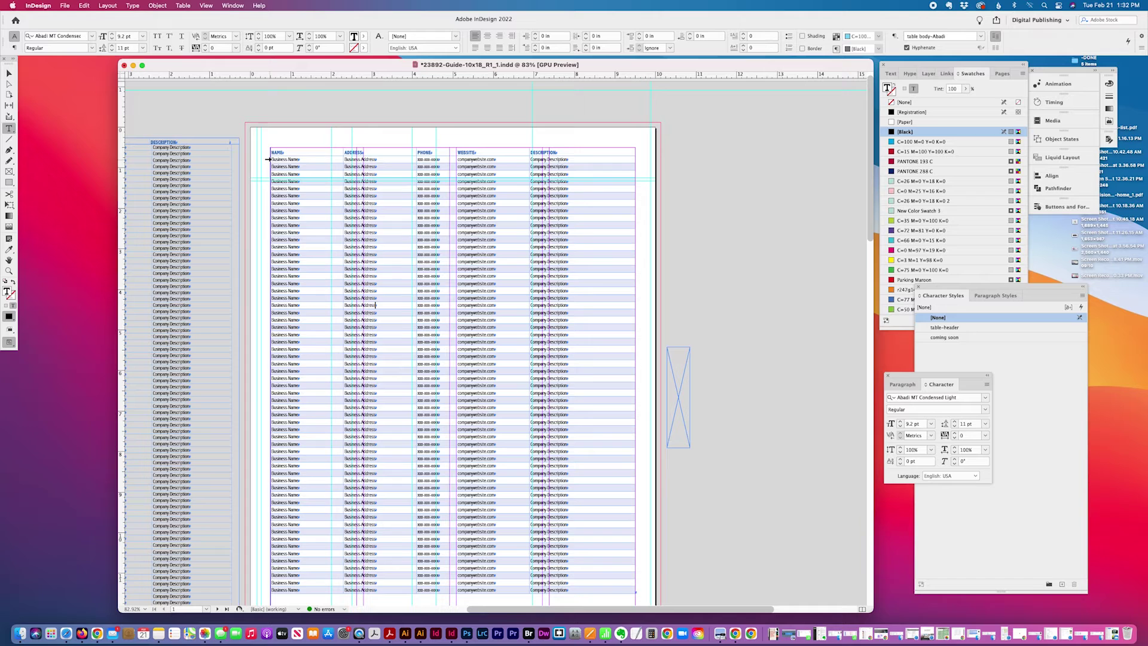
pyautogui.moveTo(263, 159); pyautogui.dragTo(259, 594)
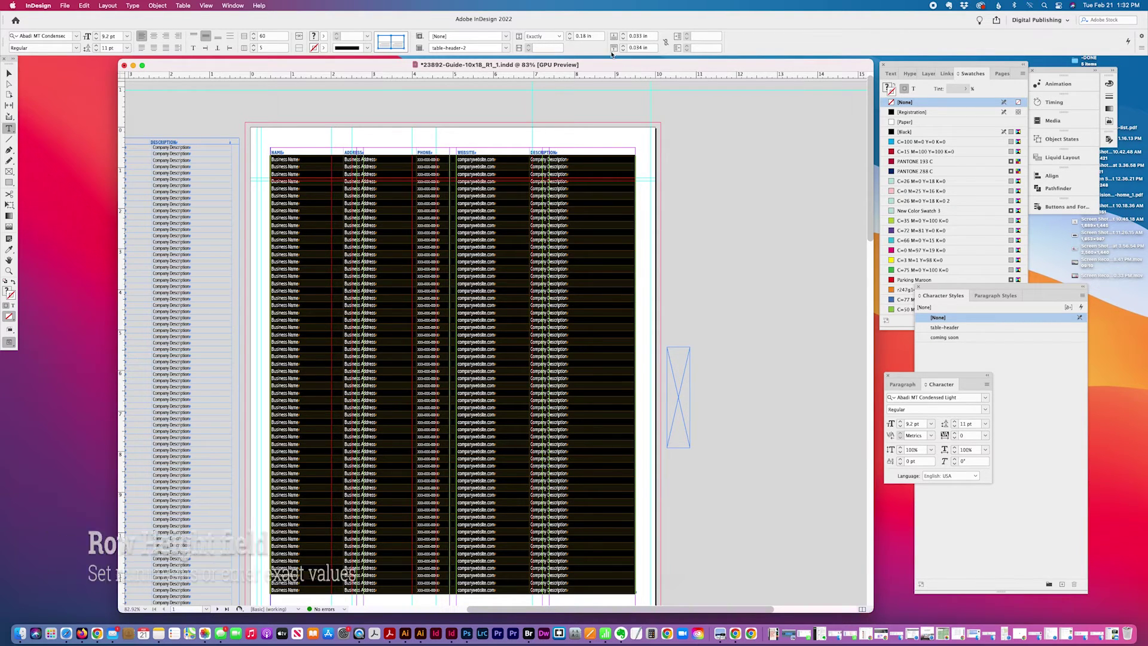
# Set the header row height to 0.5 in and centre its text vertically.
pyautogui.click(277, 155)
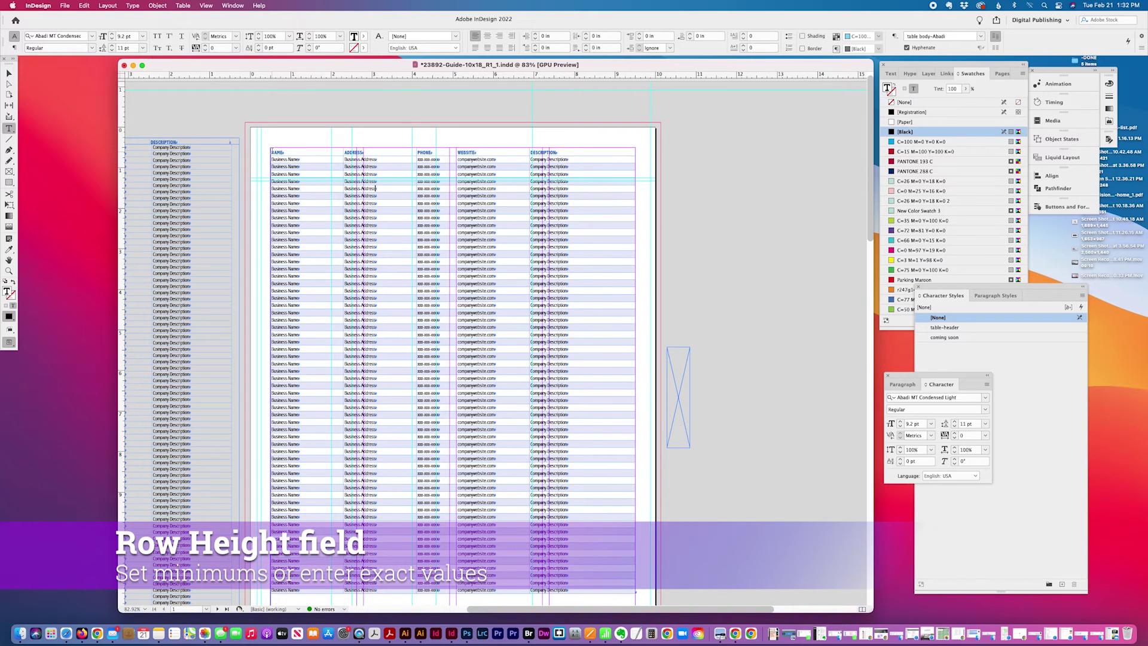
pyautogui.click(267, 152)
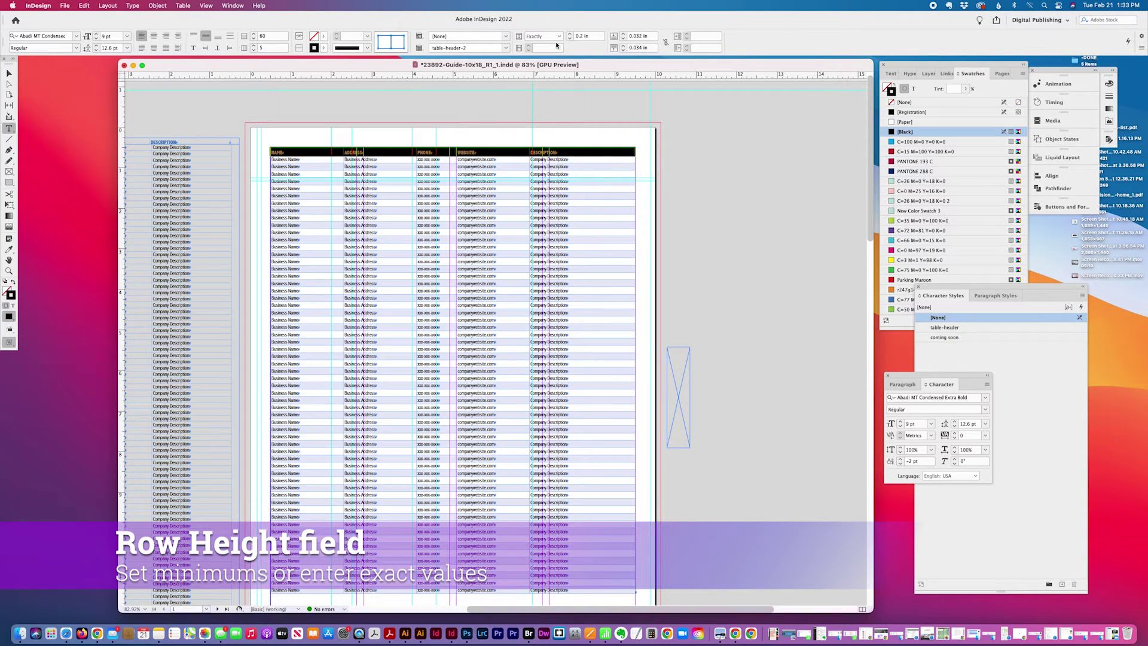
pyautogui.moveTo(592, 37); pyautogui.dragTo(561, 36)
pyautogui.write('.25')
pyautogui.press('Return')
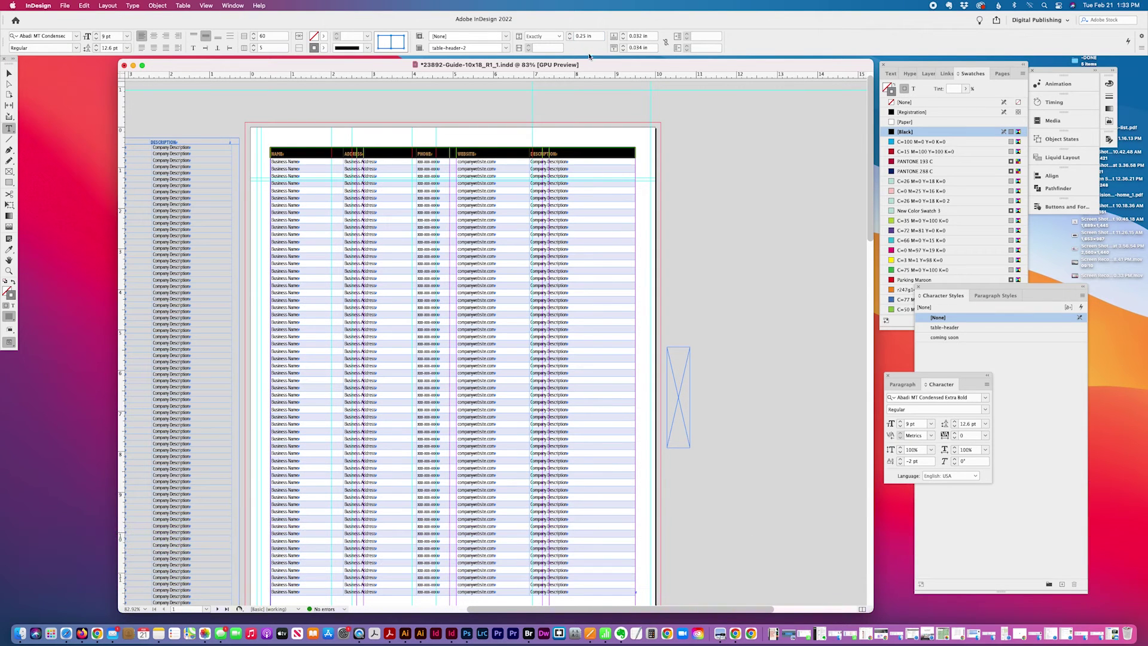
pyautogui.click(585, 37)
pyautogui.press('BackSpace')
pyautogui.press('Return')
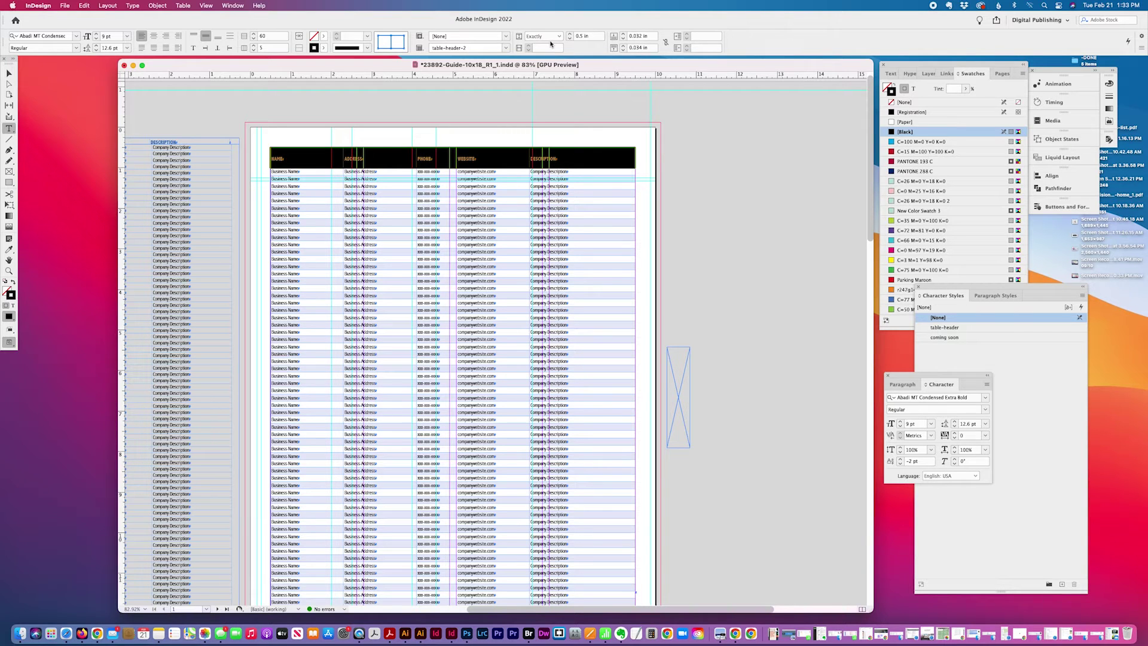
pyautogui.click(217, 40)
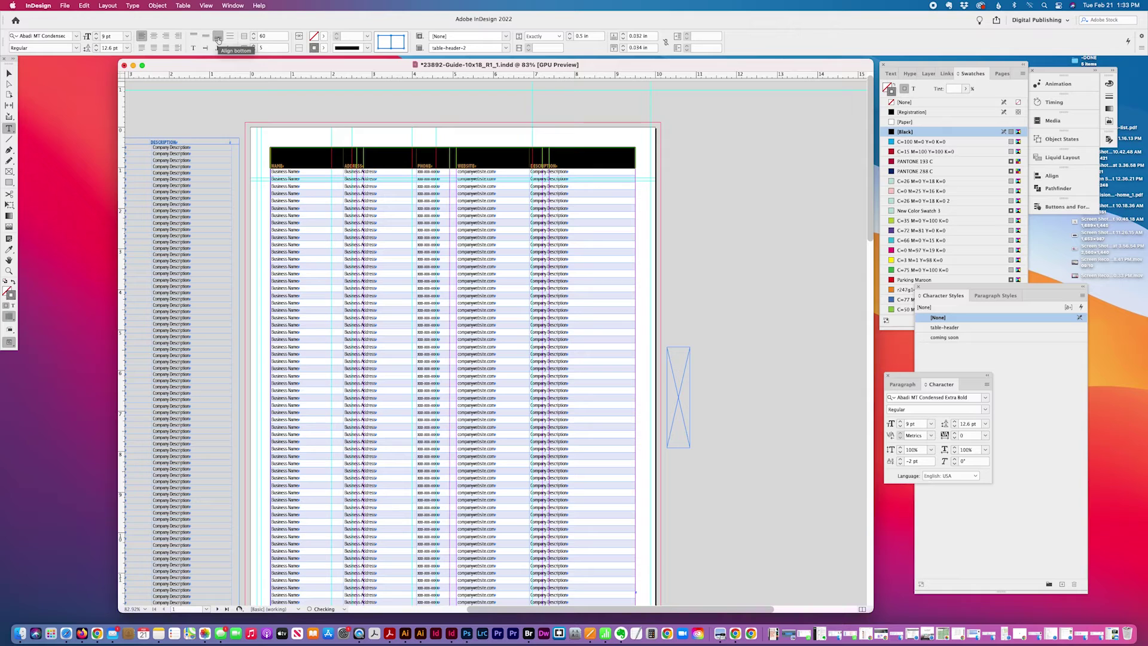
pyautogui.click(206, 40)
# Raise the top cell inset to about 0.11 in, keeping the bottom inset at 0.034 in.
pyautogui.click(625, 40)
pyautogui.write('0.5')
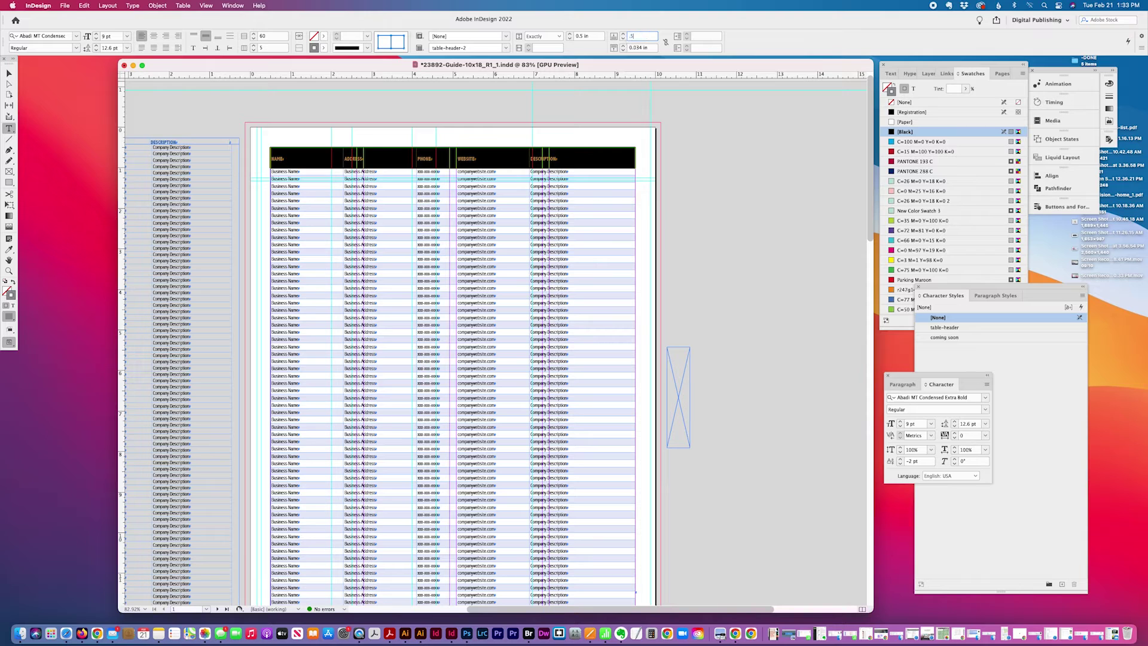
pyautogui.press('Return')
pyautogui.press('super+z')
pyautogui.press('Tab')
pyautogui.click(652, 37)
pyautogui.write('0.1')
pyautogui.press('Return')
pyautogui.click(632, 38)
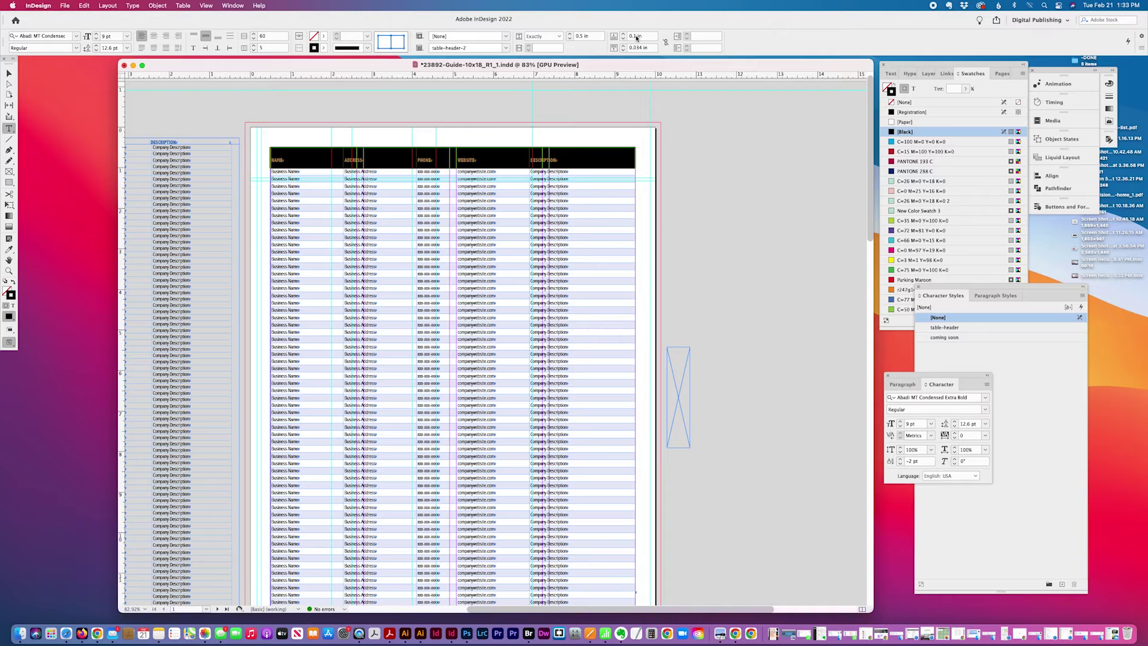
pyautogui.press('Return')
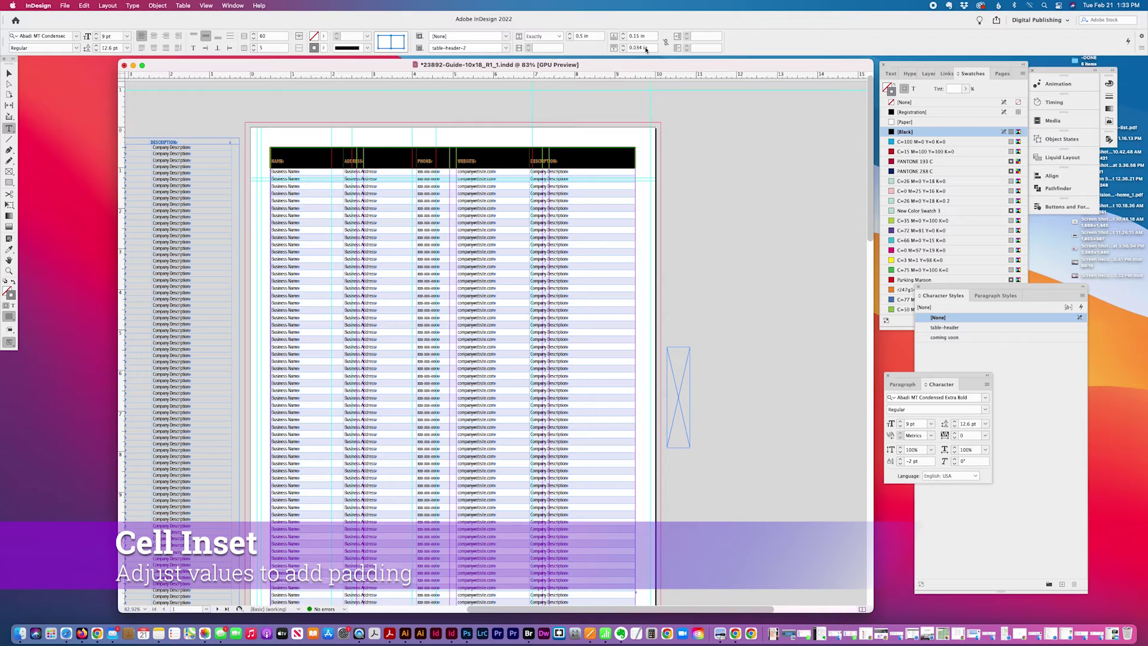
# Select all body rows and set their row height to exactly 0.19 in.
pyautogui.click(329, 246)
pyautogui.scroll(-5, 270, 190)
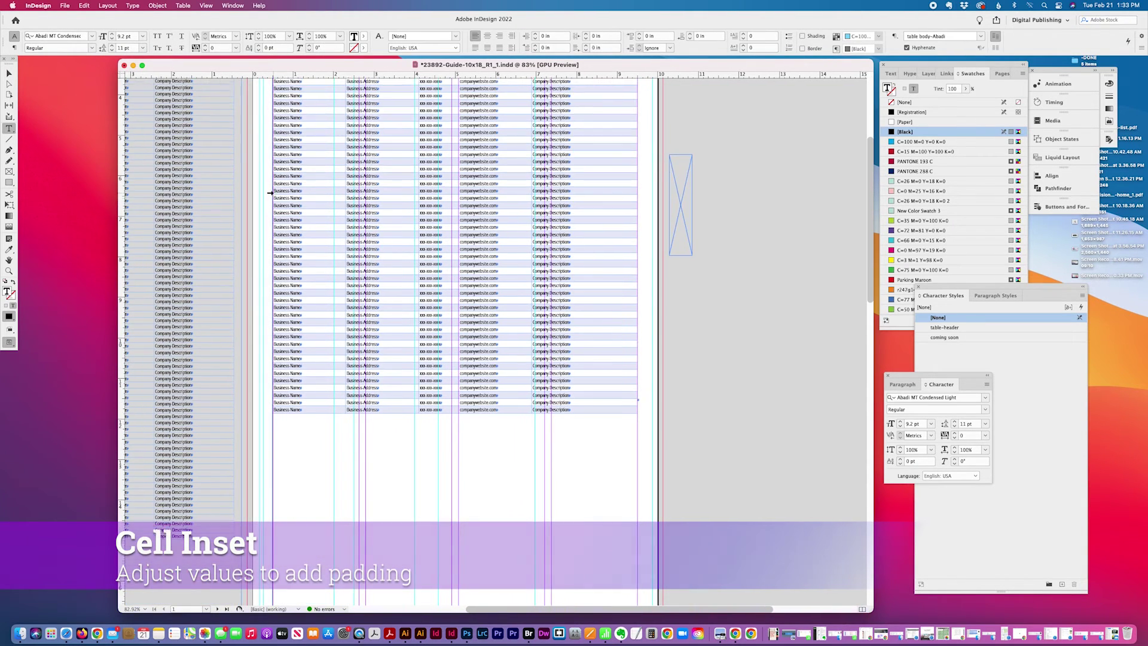
pyautogui.scroll(5, 271, 192)
pyautogui.moveTo(269, 186); pyautogui.dragTo(269, 604)
pyautogui.scroll(5, 450, 280)
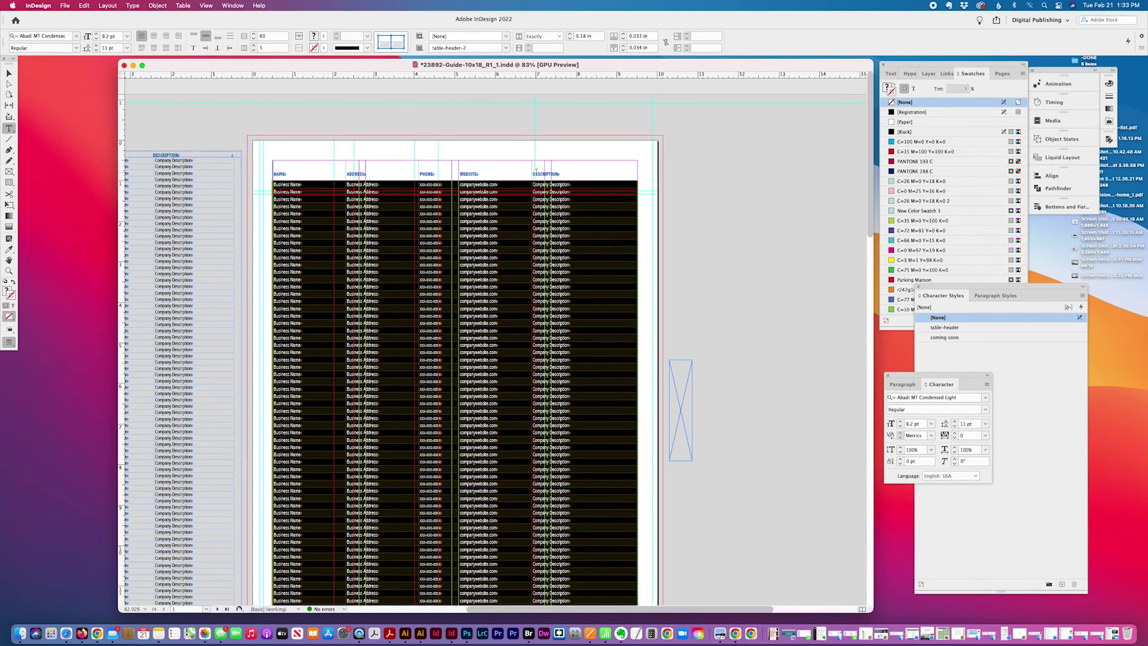
pyautogui.tripleClick(586, 37)
pyautogui.write('0.19')
pyautogui.press('Return')
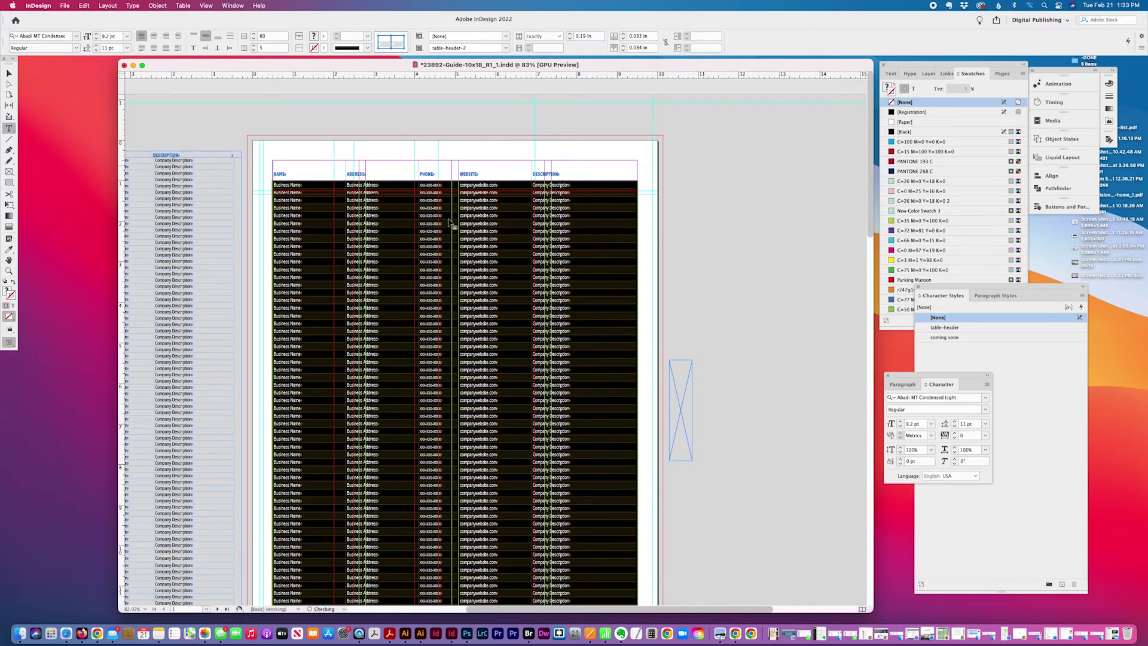
pyautogui.click(513, 276)
pyautogui.click(464, 307)
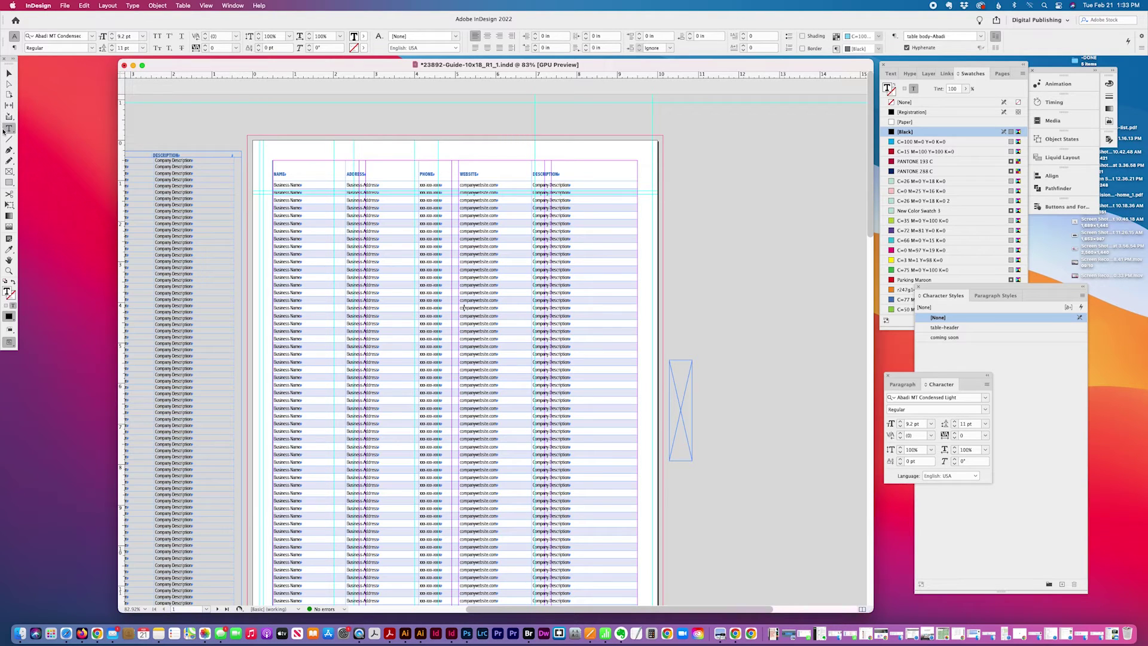
pyautogui.scroll(-5, 360, 296)
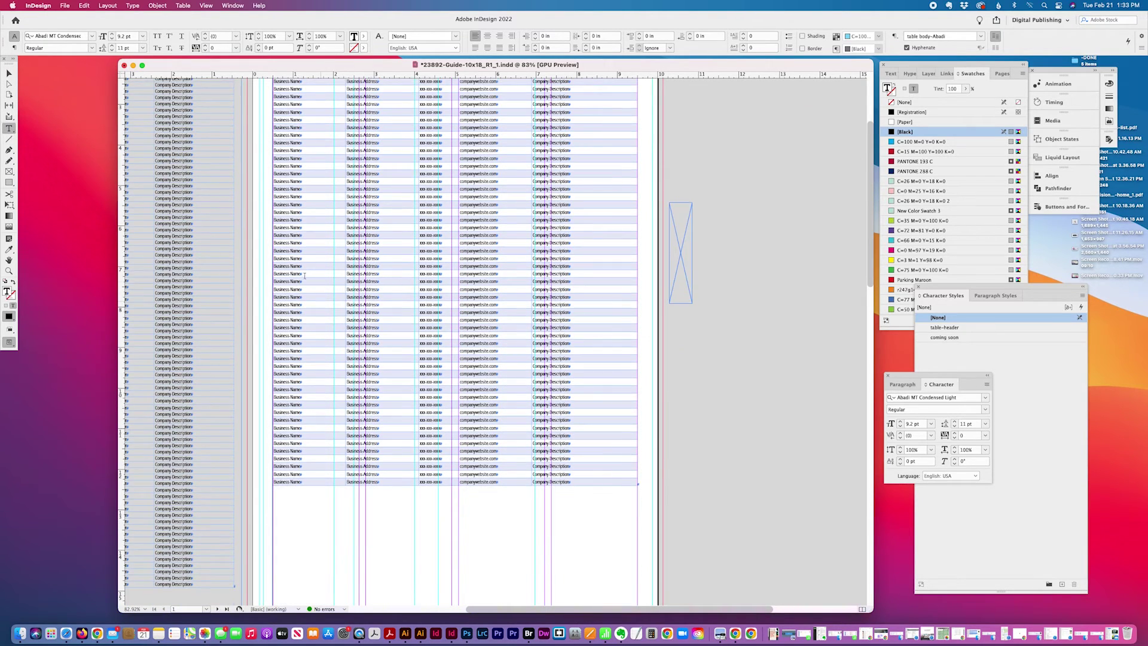
pyautogui.click(271, 266)
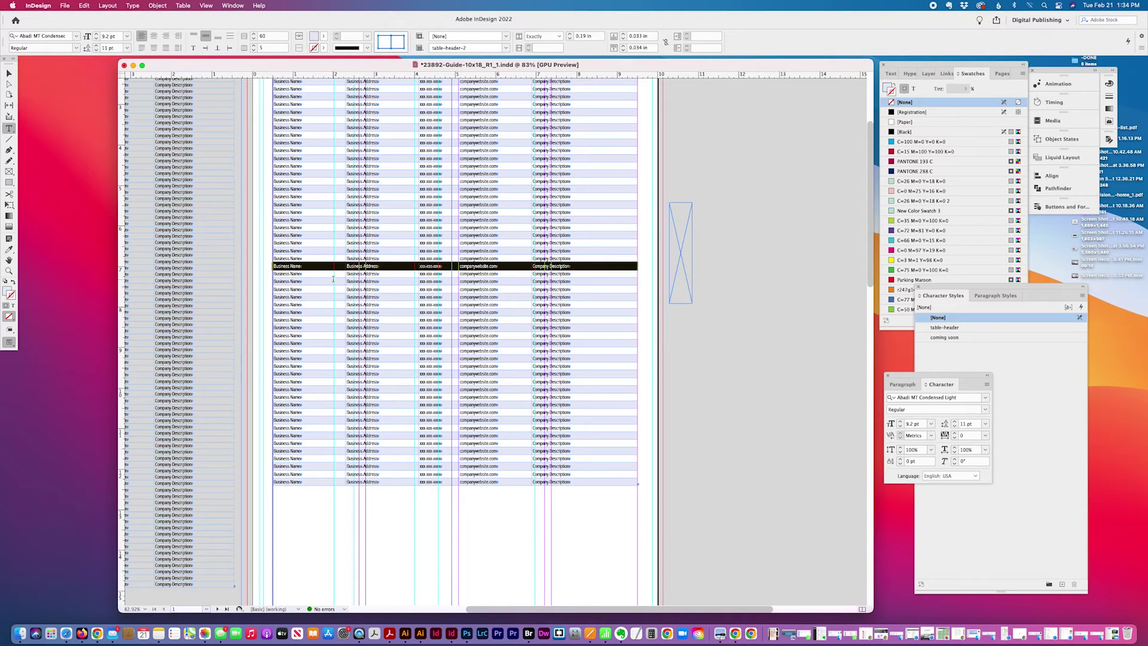
pyautogui.press('super+BackSpace')
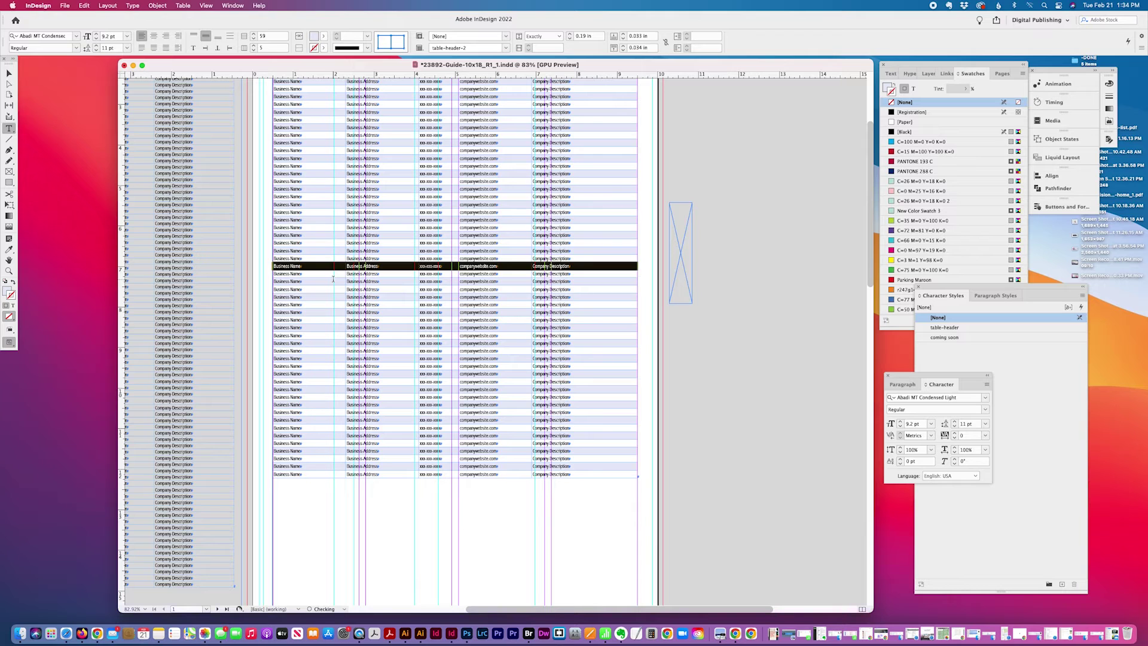
pyautogui.moveTo(268, 280); pyautogui.dragTo(271, 487)
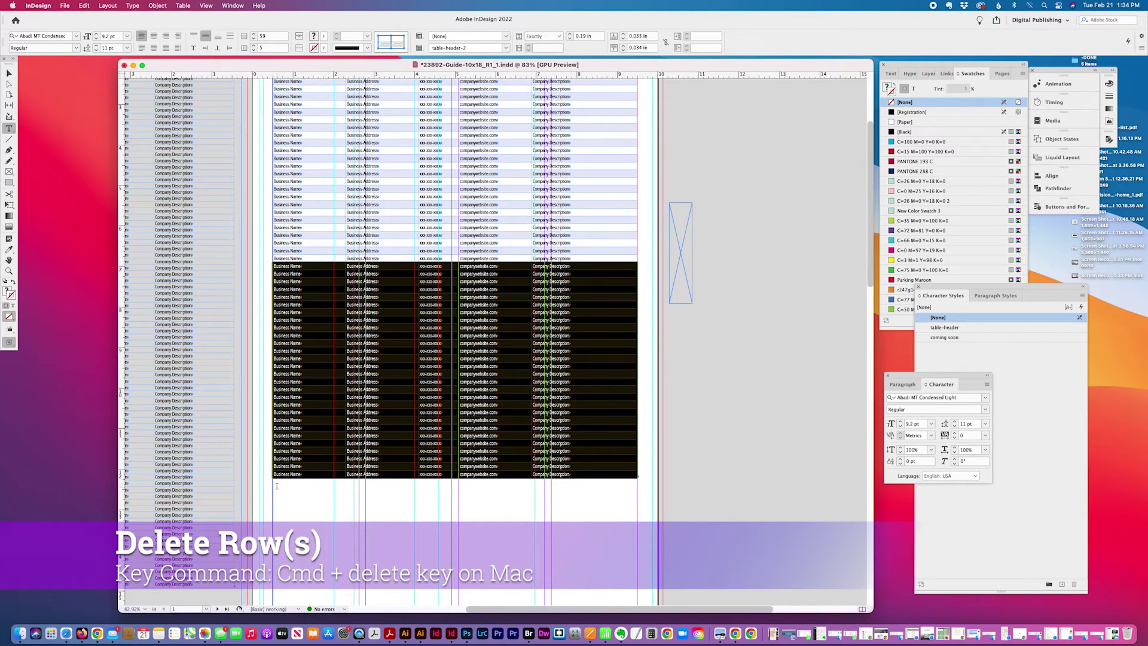
pyautogui.press('super+BackSpace')
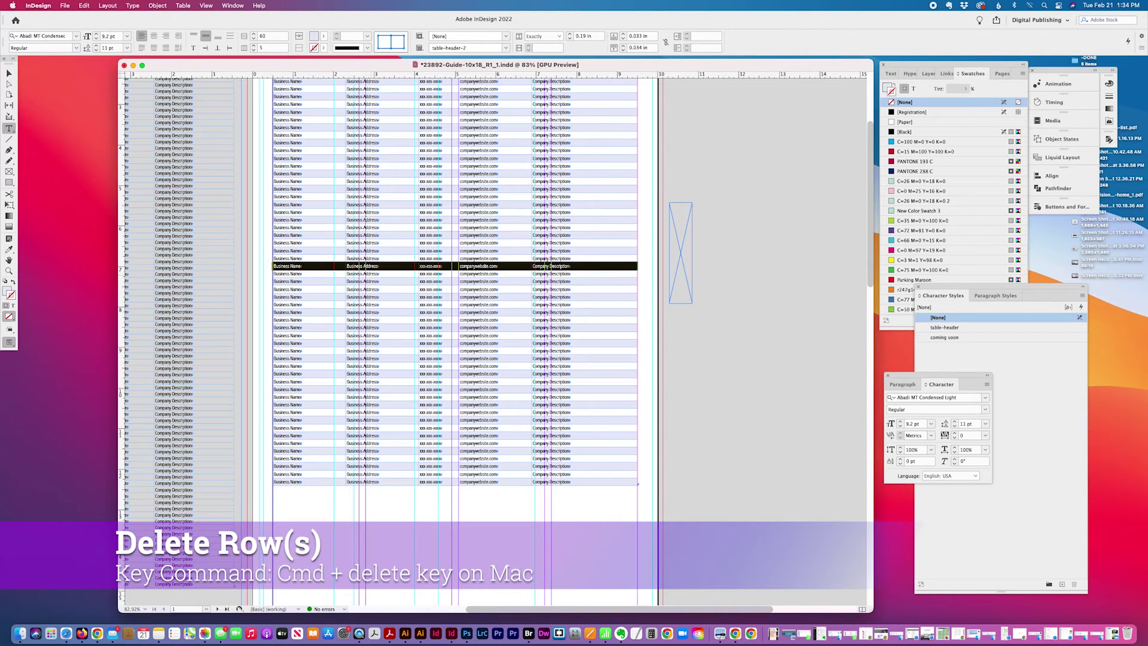
pyautogui.click(361, 267)
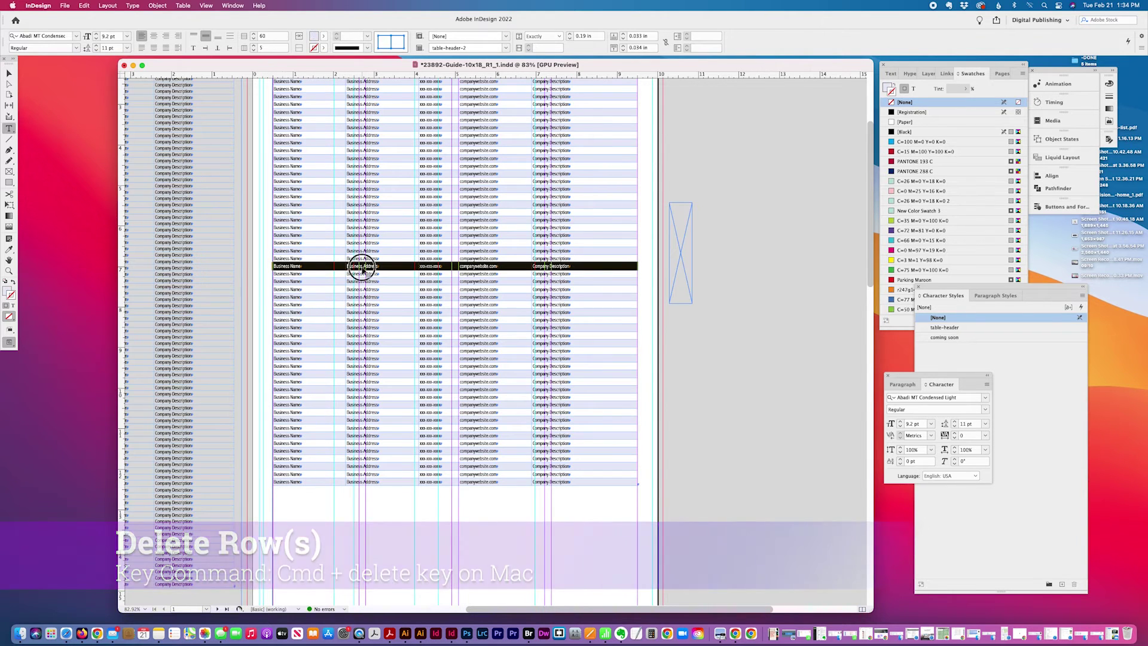
# Drag a mid-table business row up to sit directly beneath the header row.
pyautogui.click(269, 266)
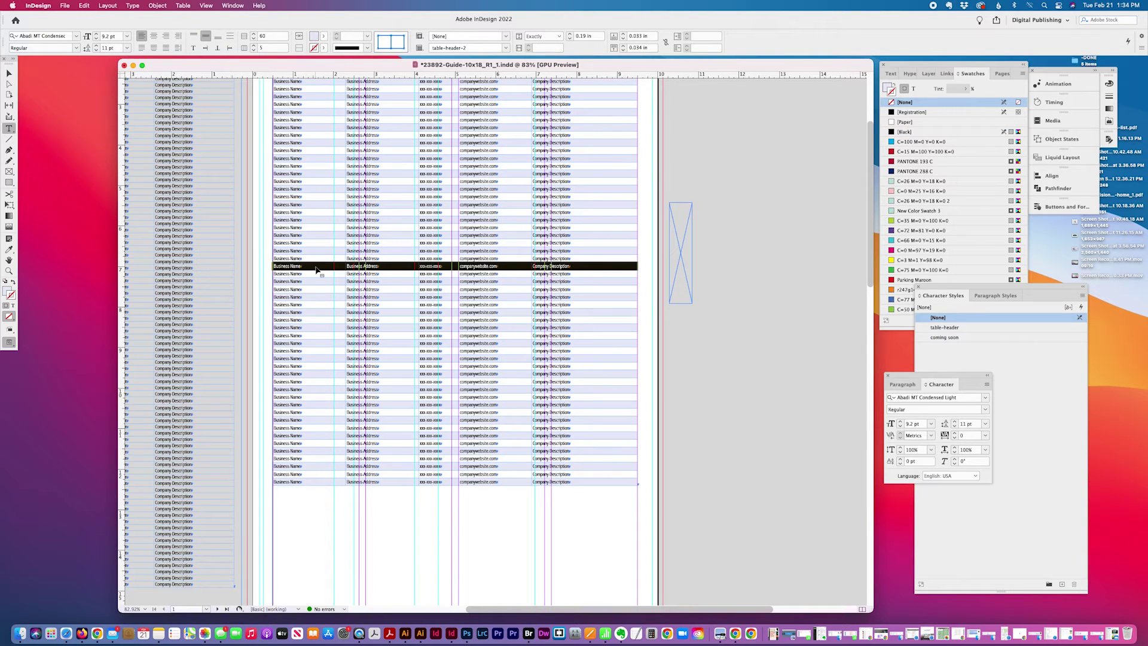
pyautogui.scroll(-3, 328, 250)
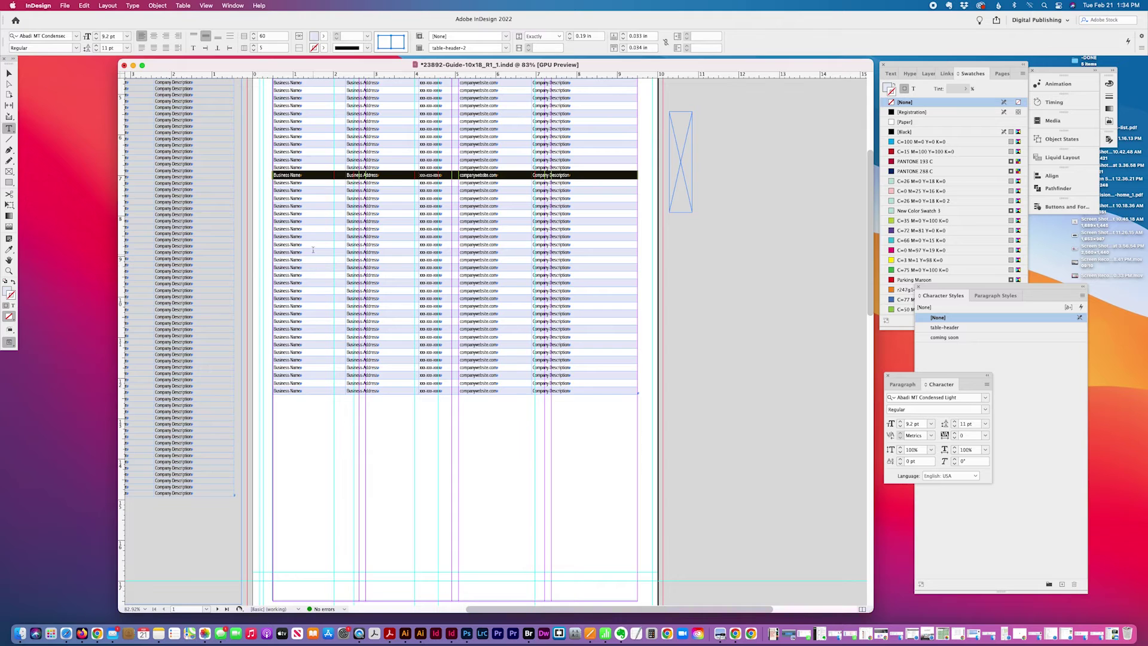
pyautogui.scroll(8, 327, 250)
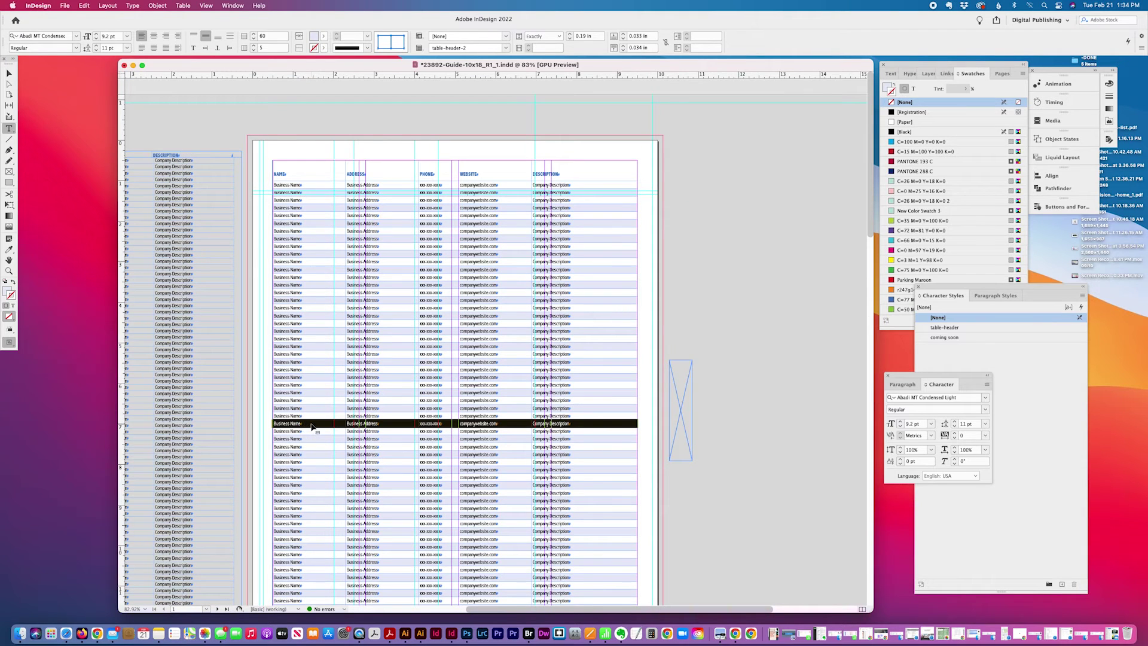
pyautogui.moveTo(308, 426); pyautogui.dragTo(328, 206)
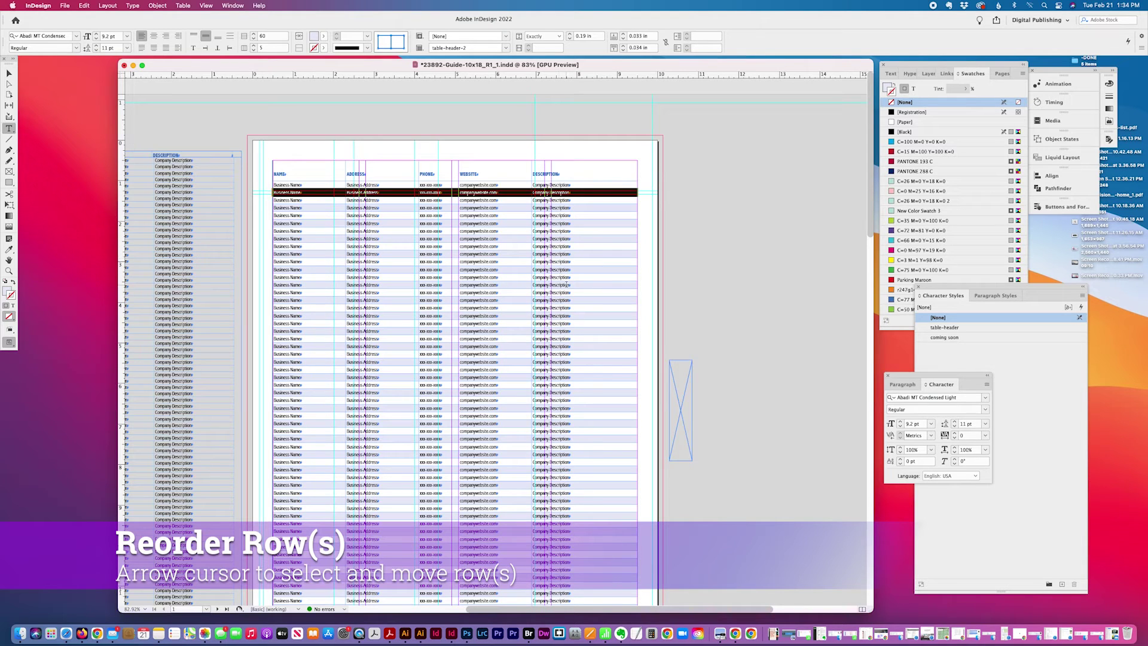
pyautogui.click(501, 269)
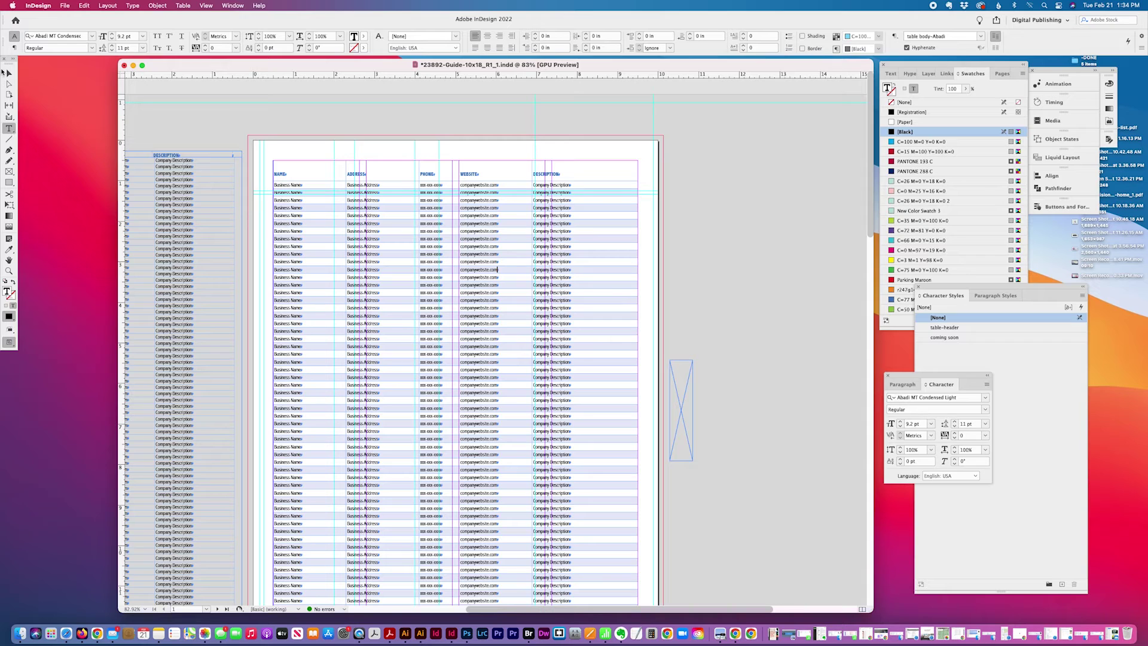
# Select a word in a body cell and choose Duplicate Style for table body-Abadi in Paragraph Styles.
pyautogui.press('super+shift+1')
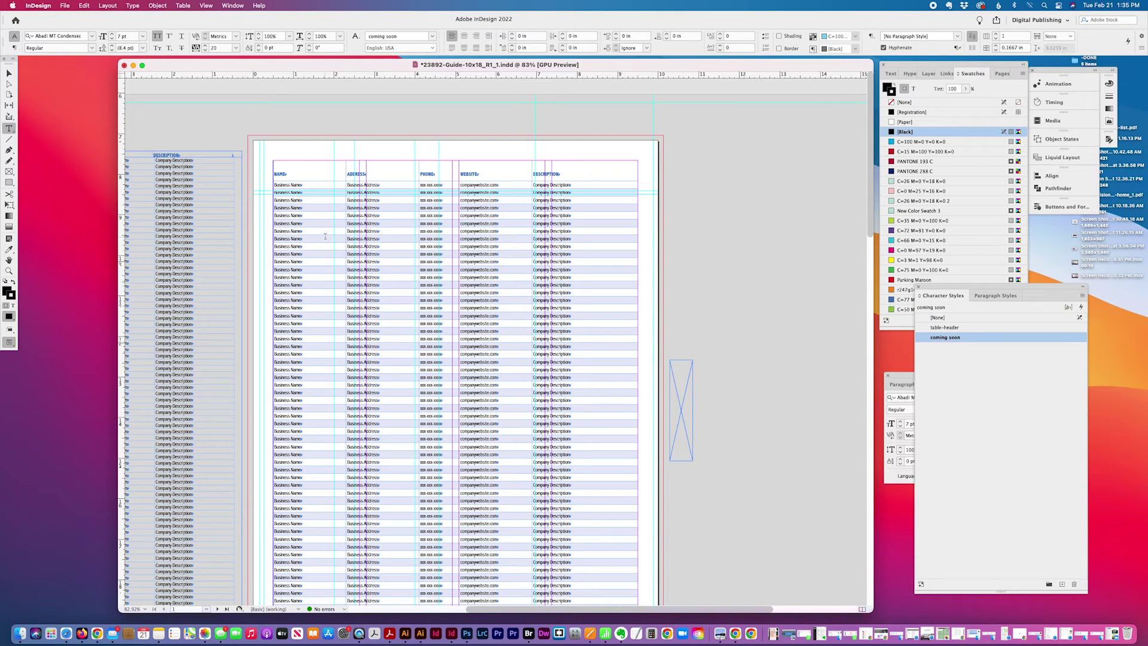
pyautogui.moveTo(270, 185); pyautogui.dragTo(268, 441)
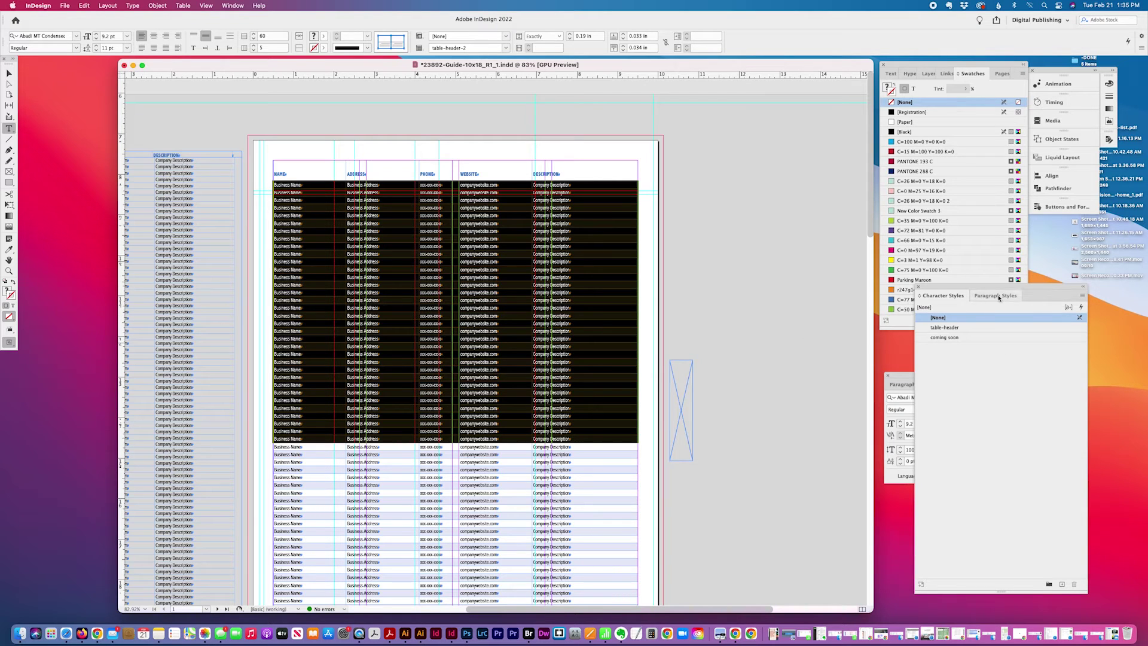
pyautogui.doubleClick(367, 208)
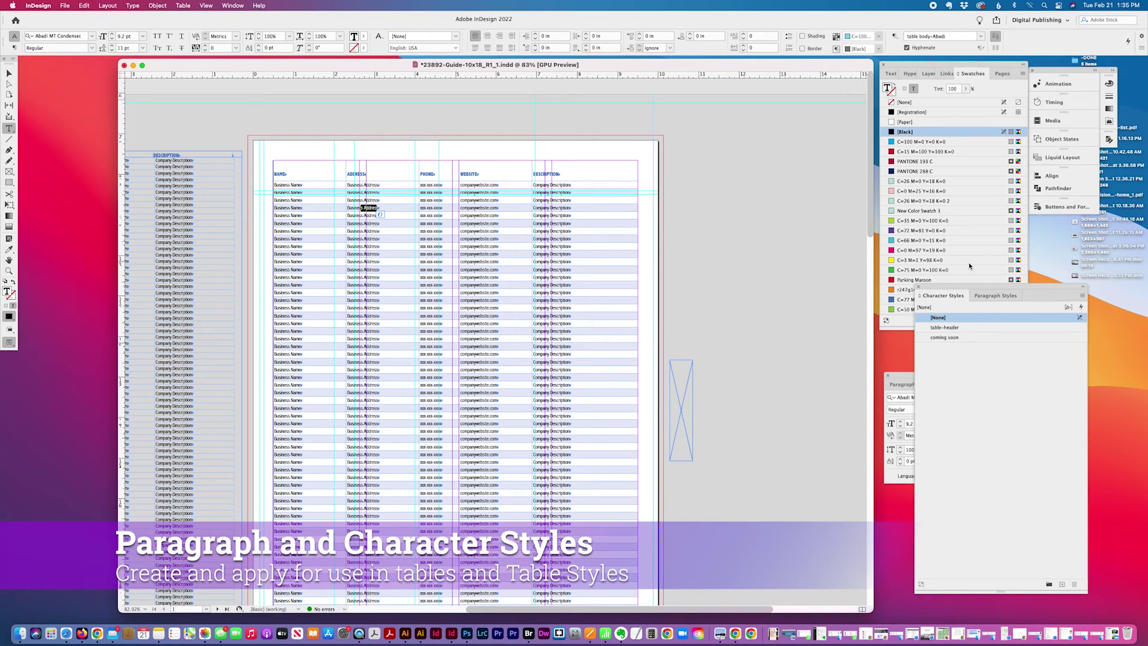
pyautogui.click(994, 294)
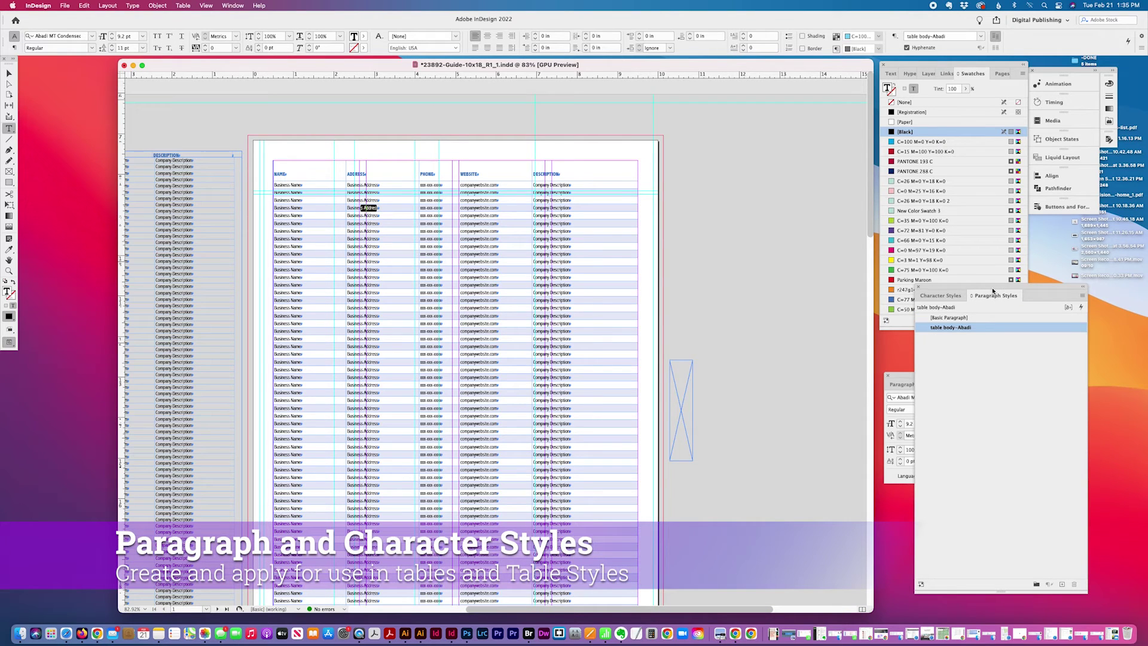
pyautogui.click(1084, 296)
# Duplicate table body-Abadi as 'table body-Abadi-2' with 10 pt size and 12 pt leading.
pyautogui.click(1046, 301)
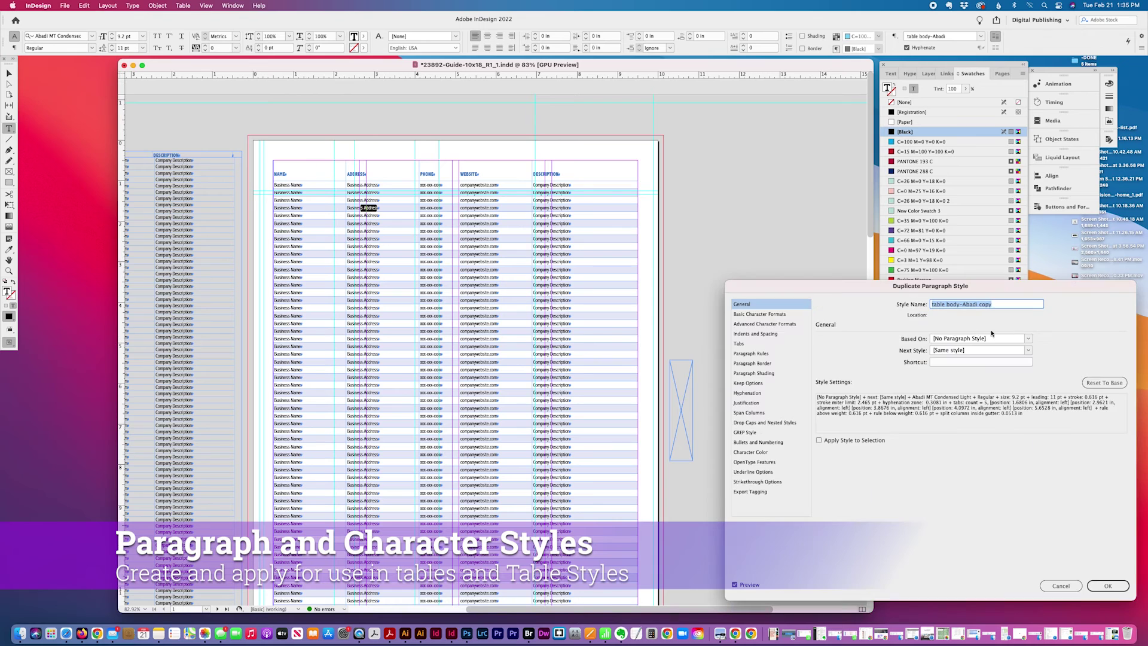
pyautogui.moveTo(993, 304); pyautogui.dragTo(978, 304)
pyautogui.write('-2')
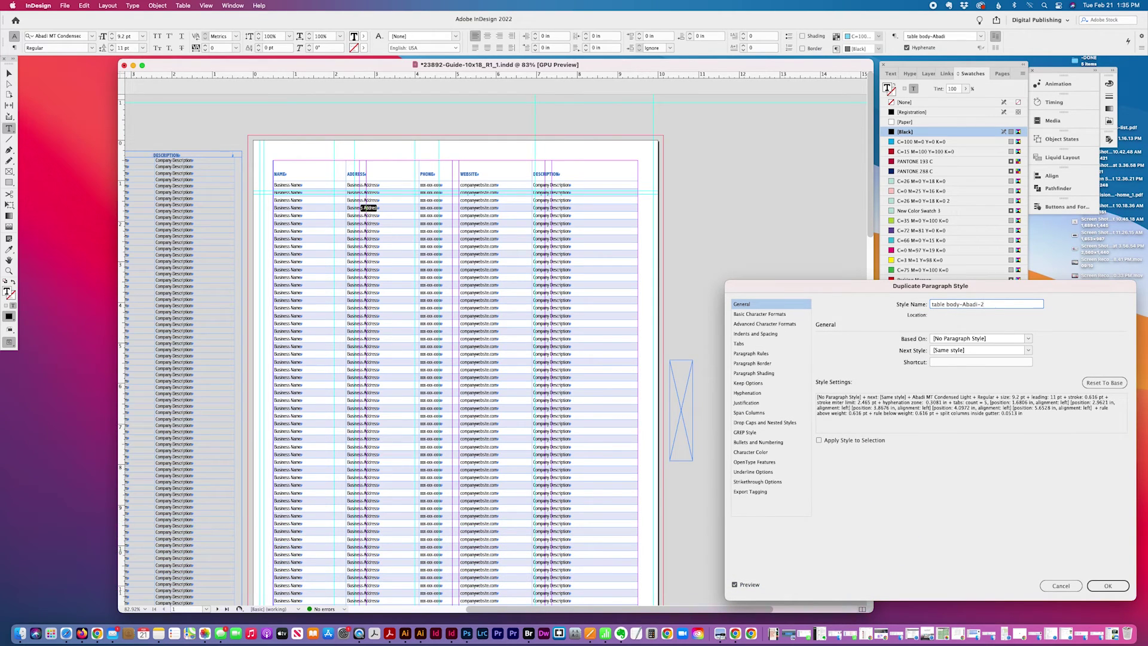
pyautogui.click(759, 314)
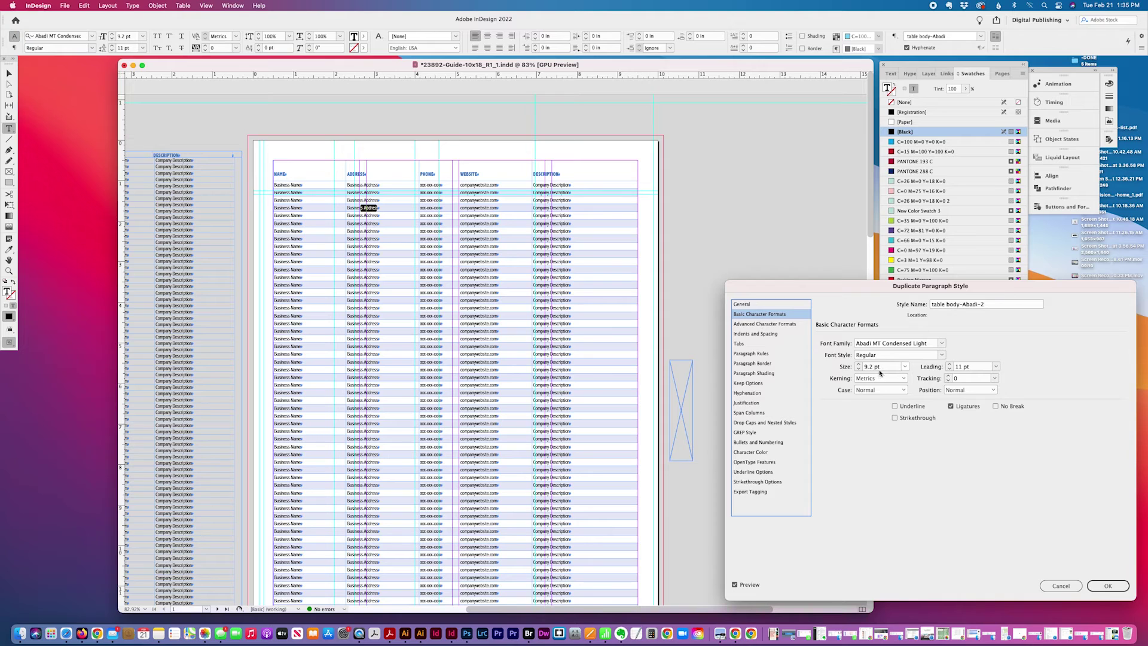
pyautogui.click(841, 370)
pyautogui.write('10p')
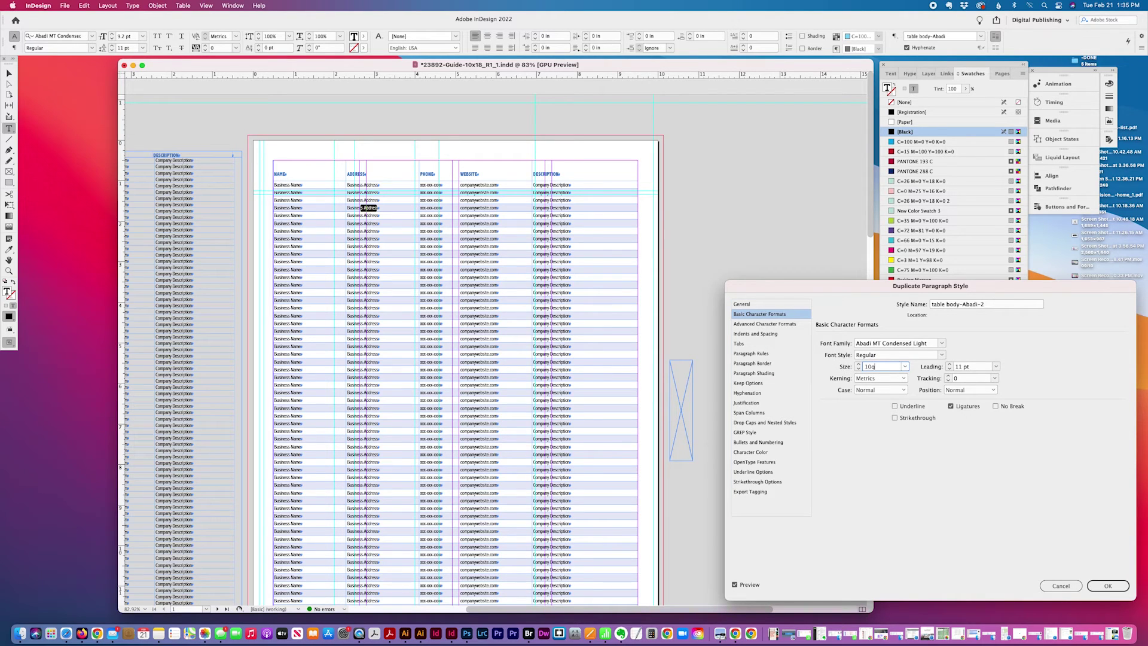
pyautogui.press('Tab')
pyautogui.write('12')
pyautogui.press('Tab')
# Set the duplicate style's font to Abadi MT Condensed Extra Bold and confirm it.
pyautogui.click(941, 355)
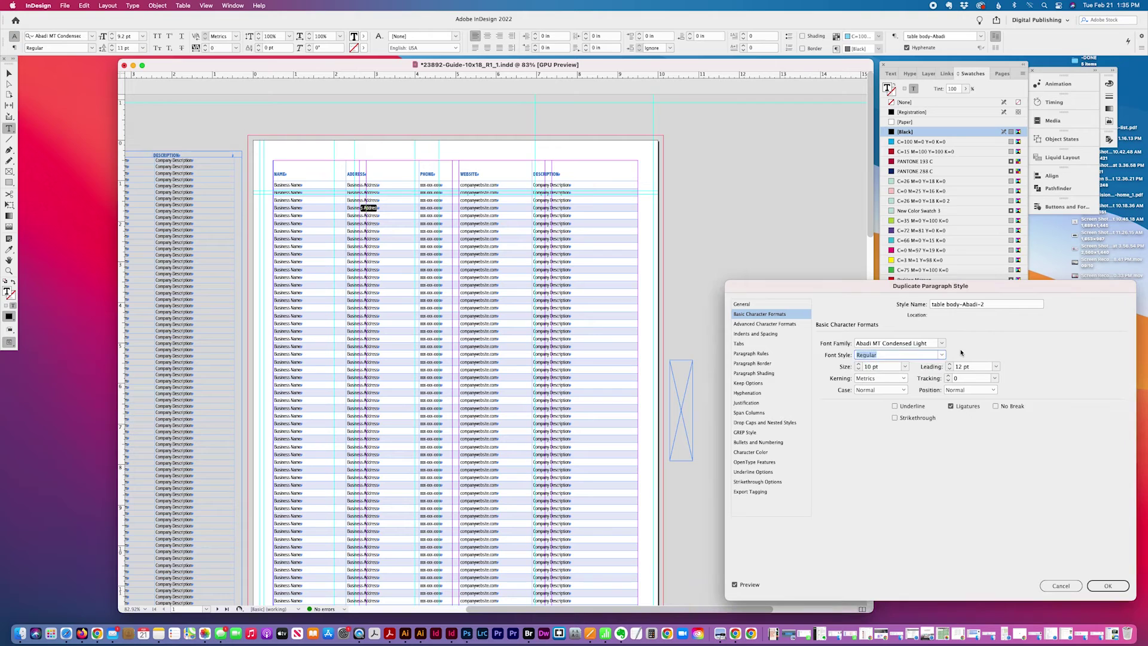
pyautogui.click(867, 343)
pyautogui.press('Up')
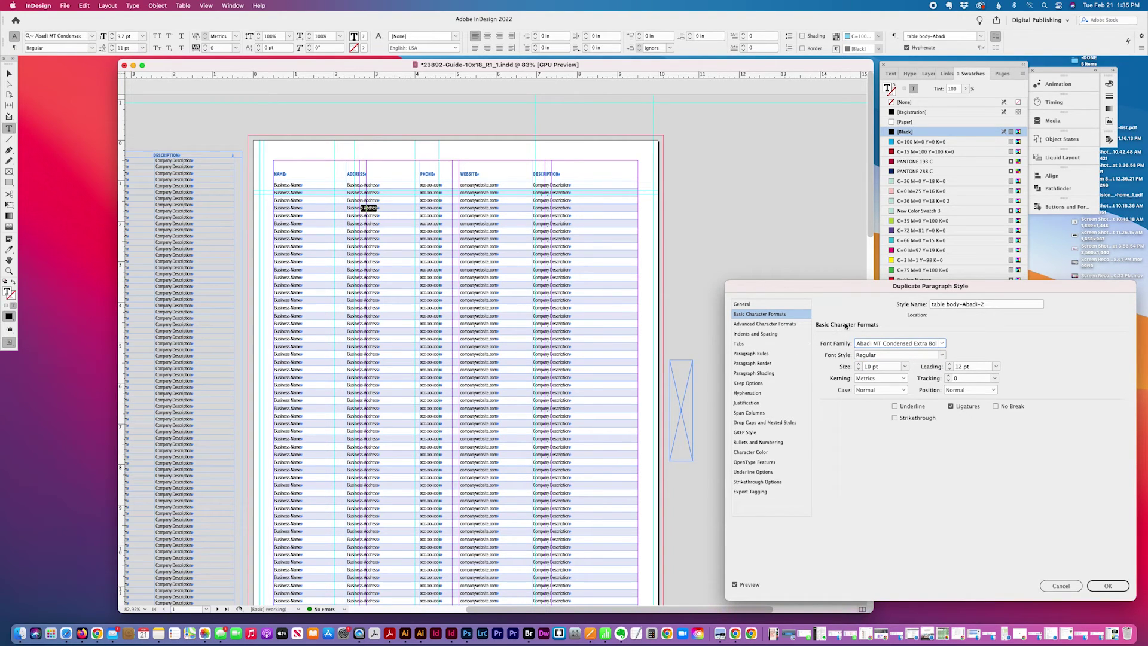
pyautogui.click(942, 344)
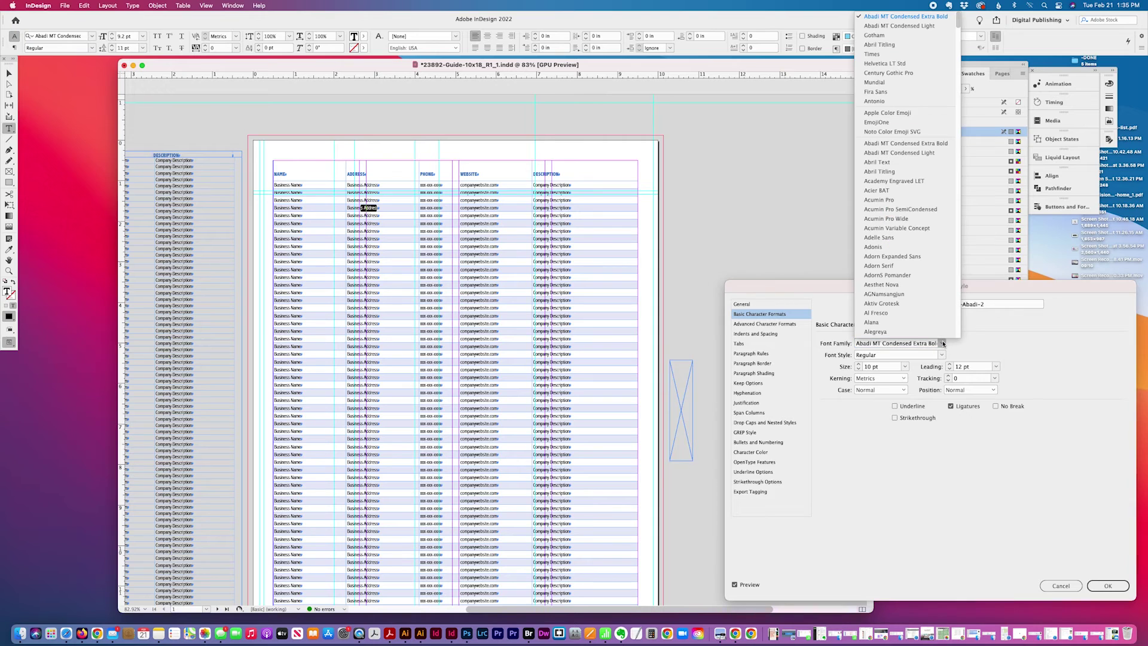
pyautogui.click(959, 507)
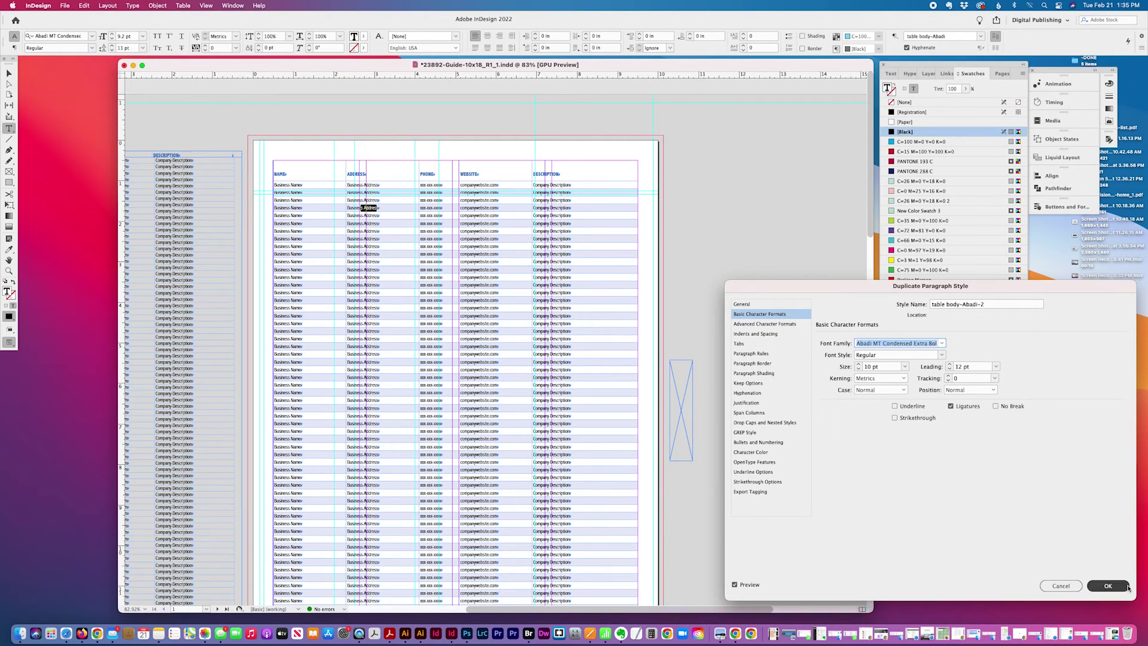
pyautogui.click(1108, 587)
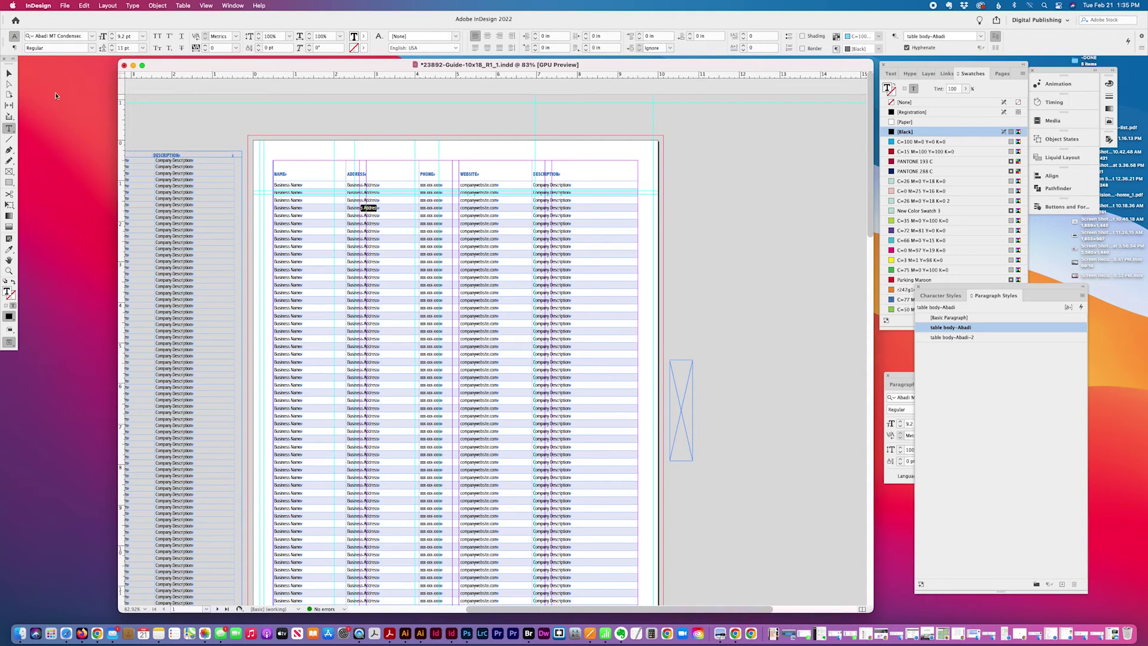
# Select every body row of the directory table and apply the table body-Abadi-2 style.
pyautogui.moveTo(270, 185); pyautogui.dragTo(269, 410)
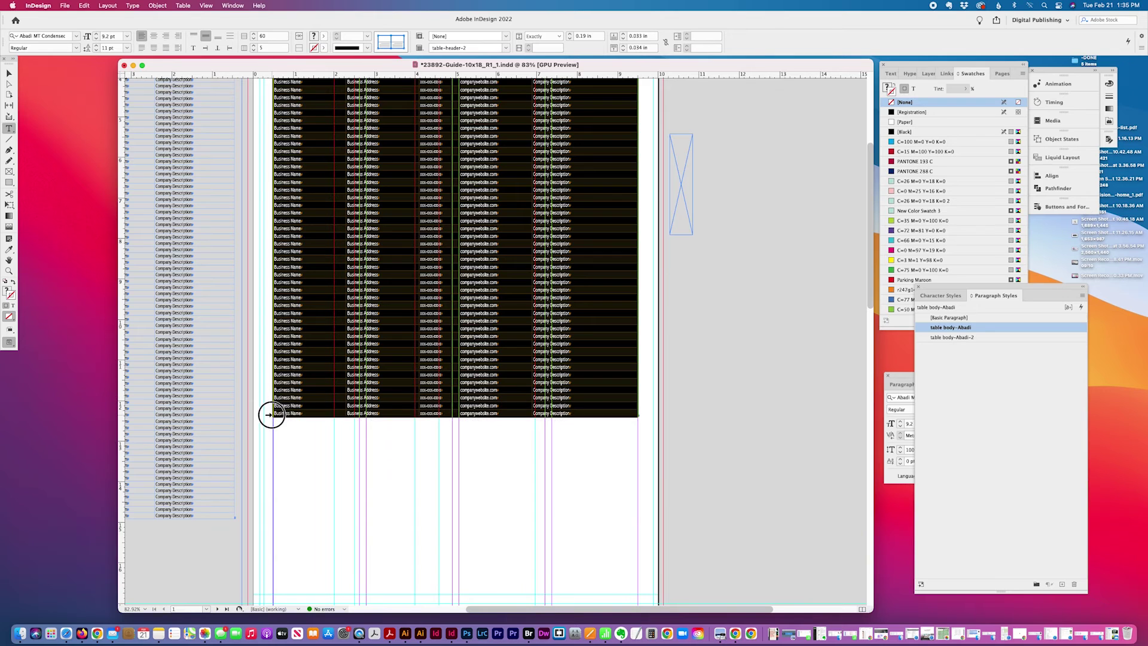
pyautogui.scroll(10, 603, 383)
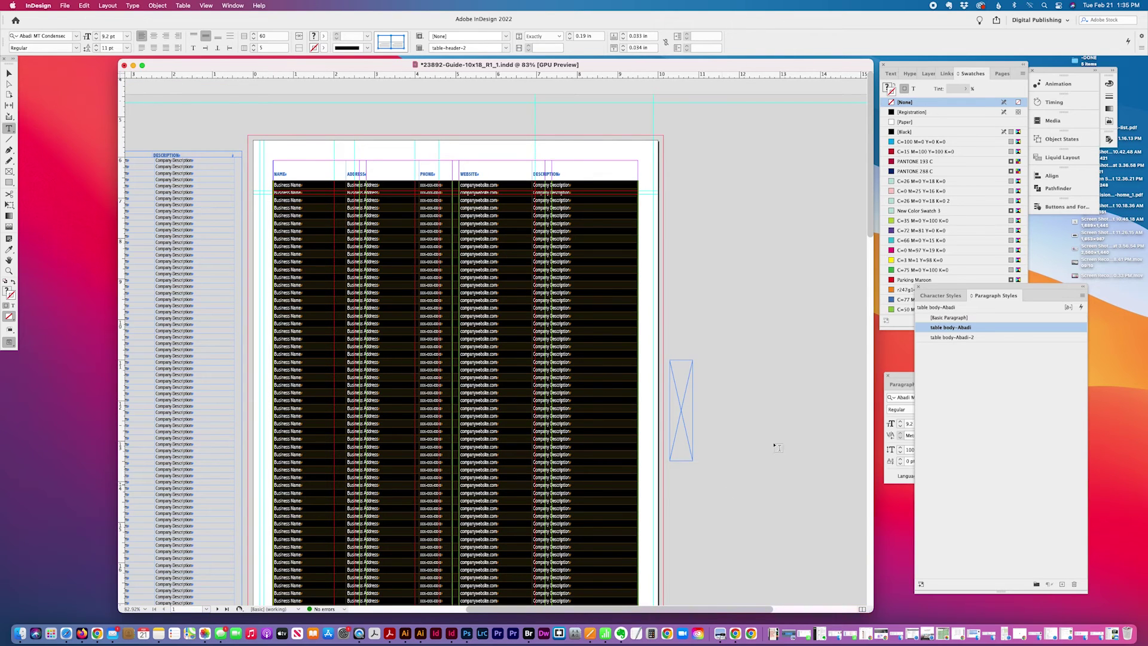
pyautogui.click(996, 337)
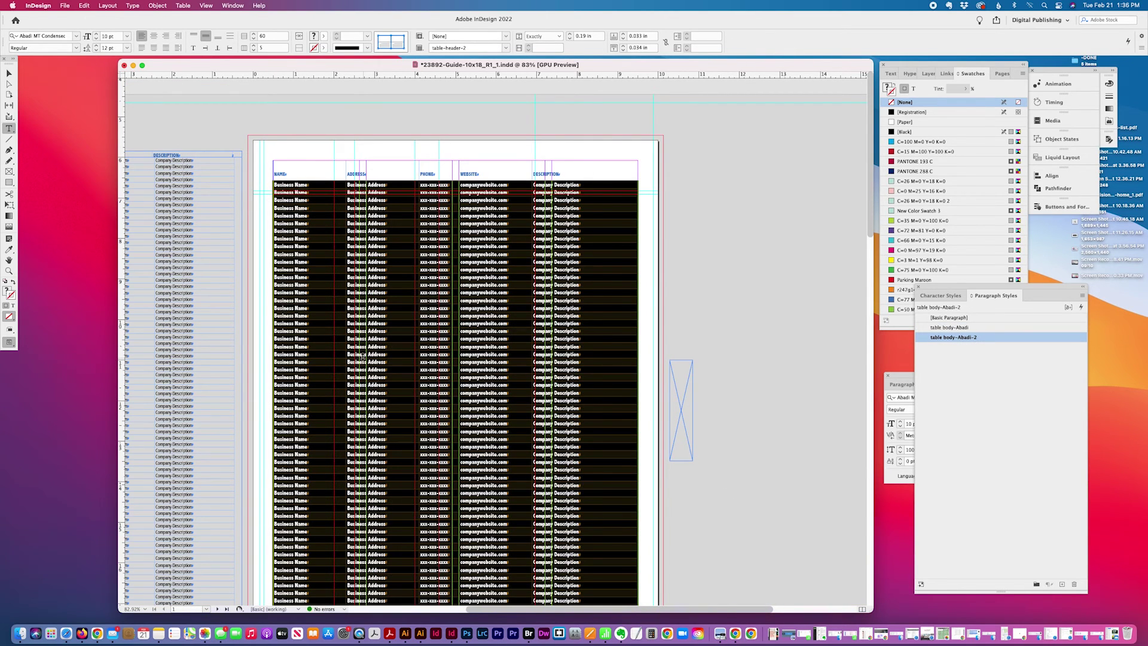
pyautogui.click(423, 369)
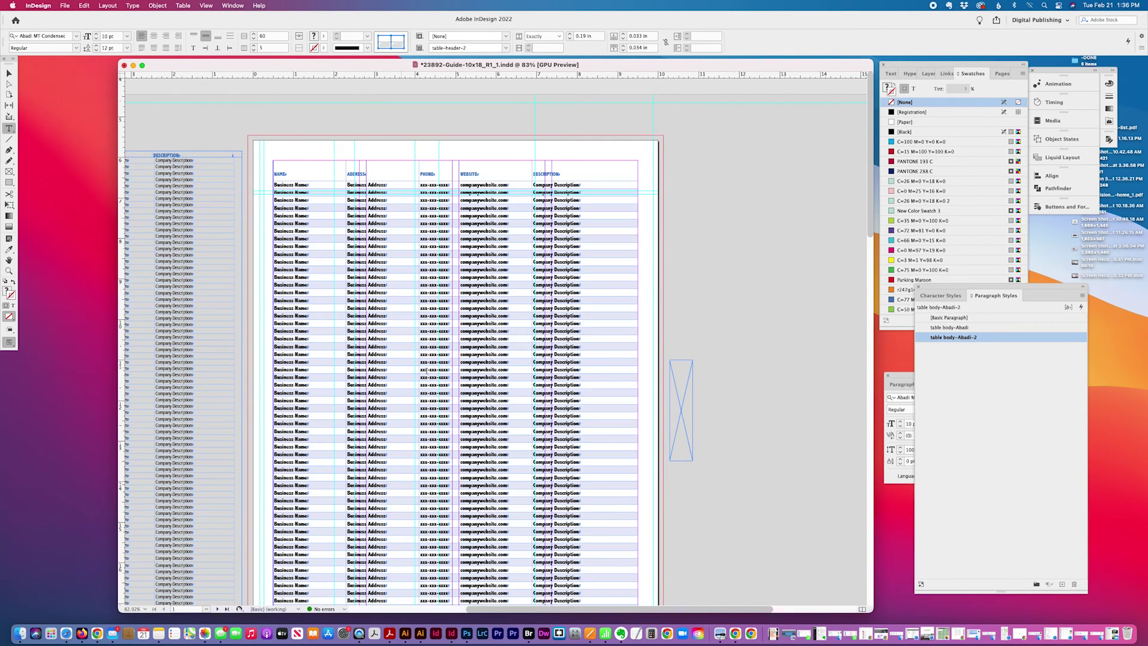
pyautogui.click(1083, 295)
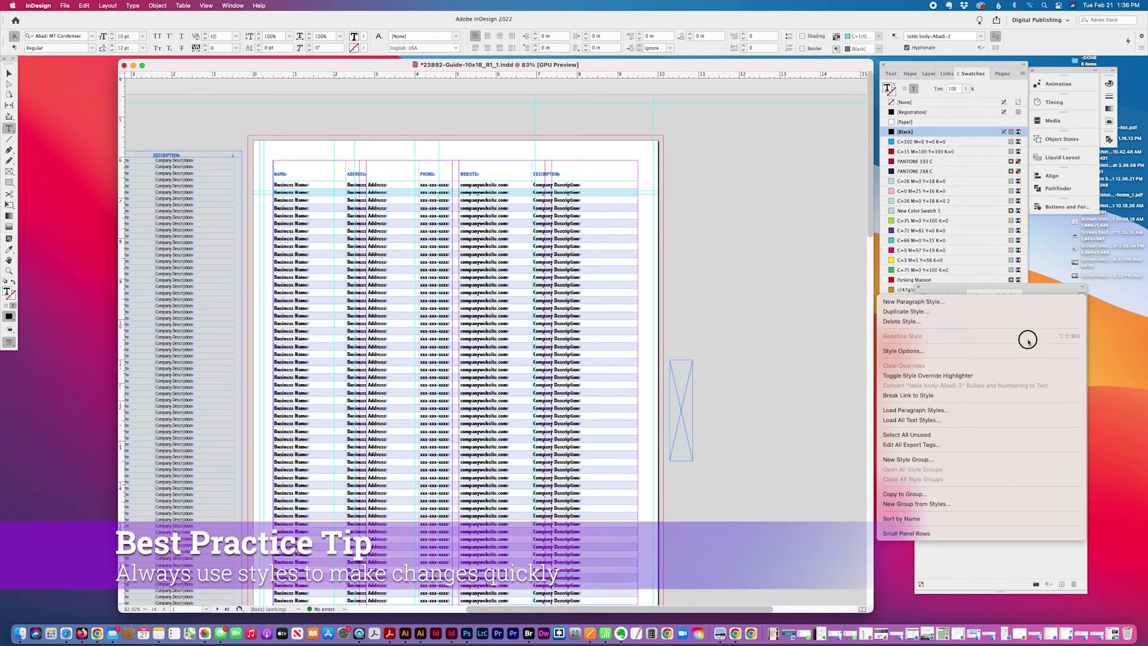
# Change table body-Abadi-2's font family from Extra Bold to Abadi MT Condensed Light.
pyautogui.click(1015, 351)
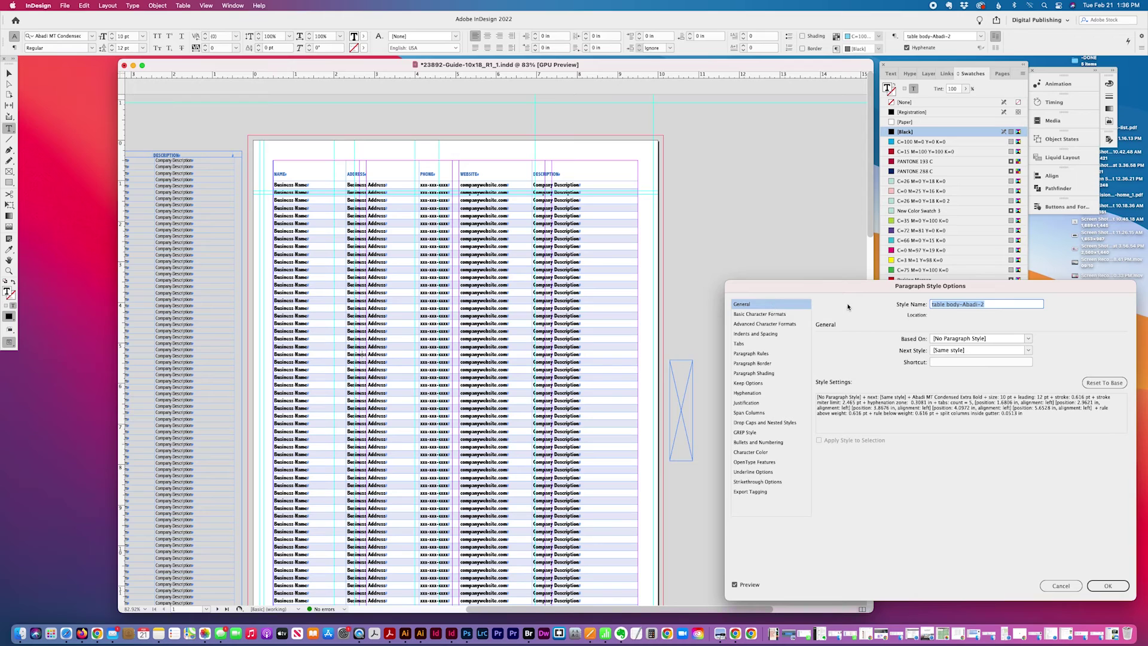
pyautogui.click(776, 315)
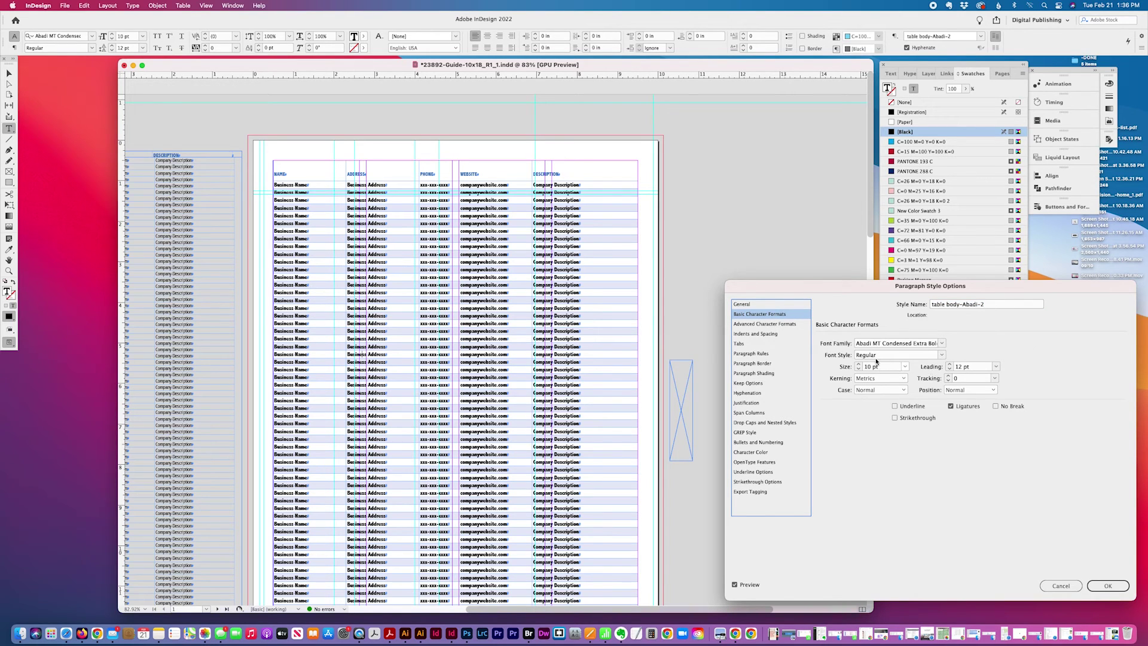
pyautogui.click(942, 344)
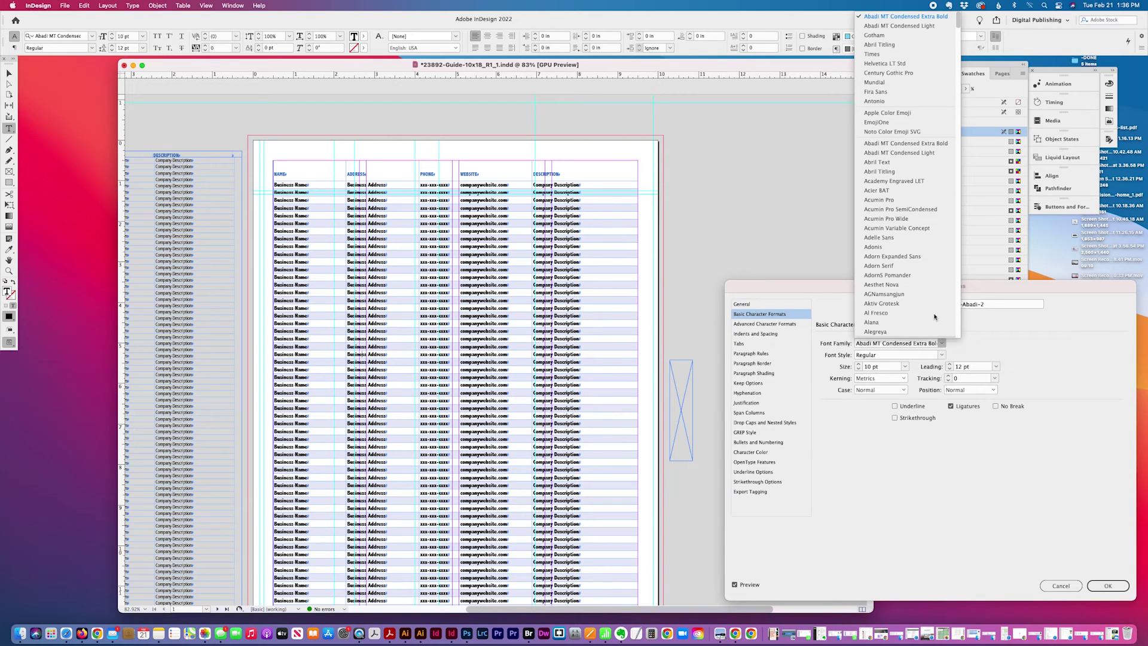
pyautogui.click(895, 29)
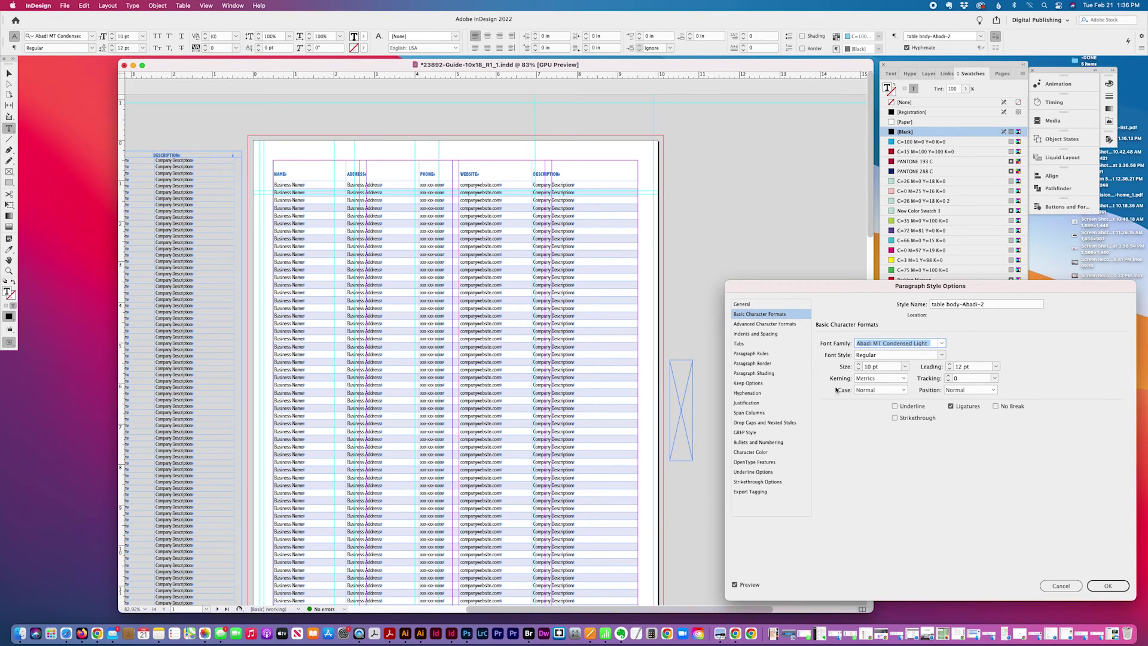
pyautogui.moveTo(777, 285)
pyautogui.mouseDown()
pyautogui.moveTo(743, 272)
pyautogui.moveTo(772, 276)
pyautogui.mouseUp()
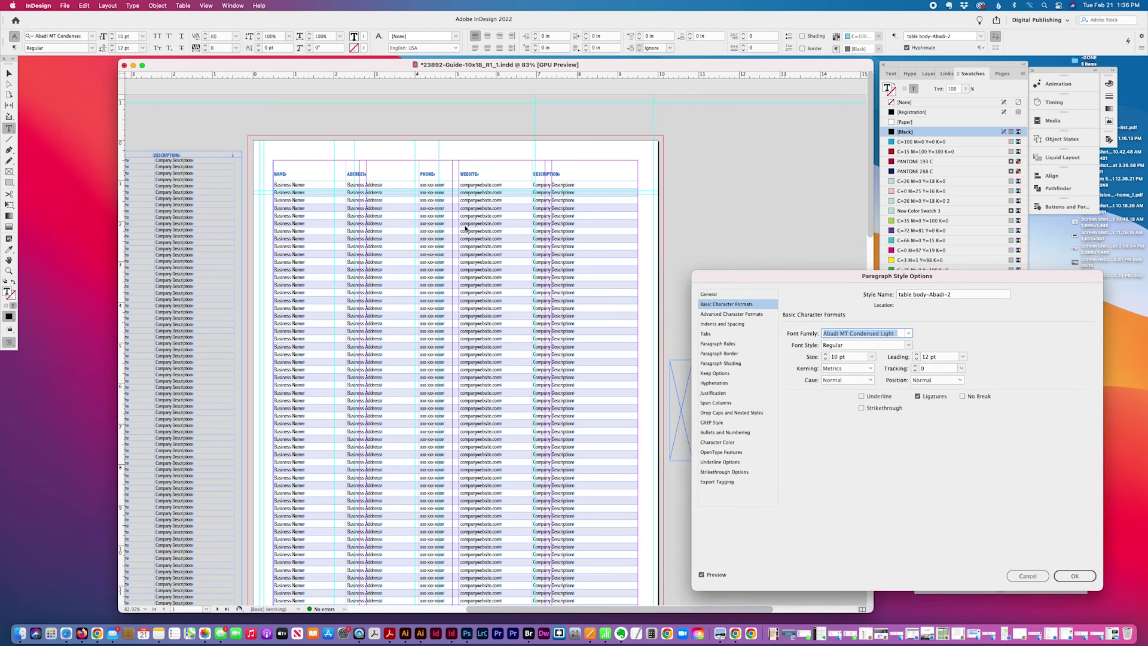
pyautogui.click(1076, 575)
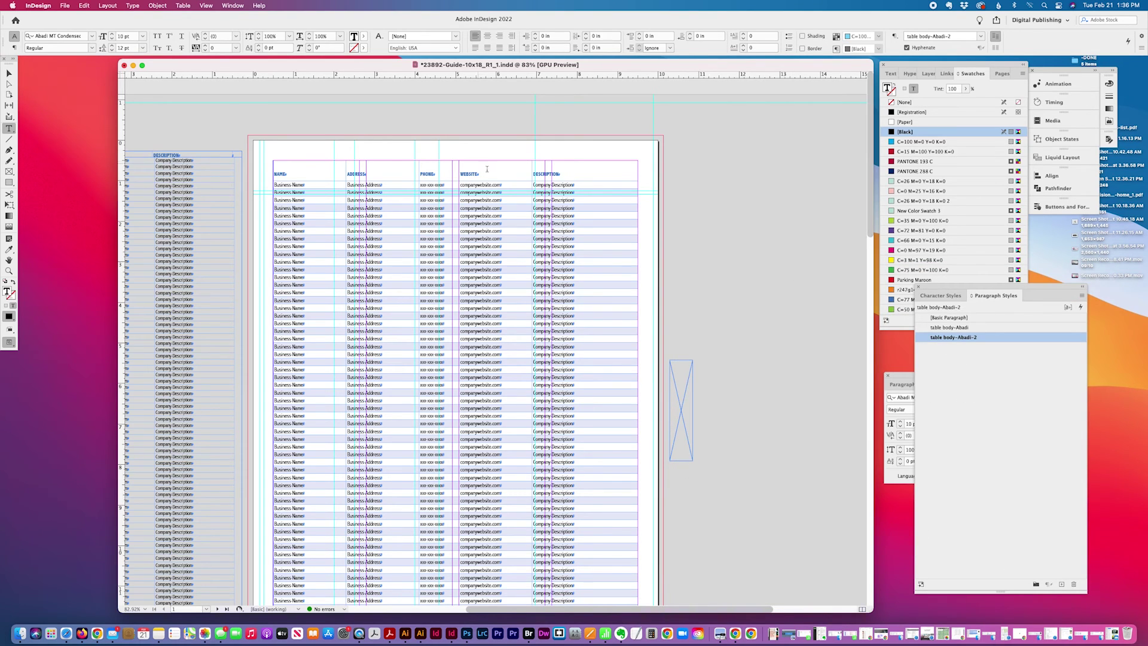
# Select the word NAME in the table's header row.
pyautogui.moveTo(464, 173); pyautogui.dragTo(472, 174)
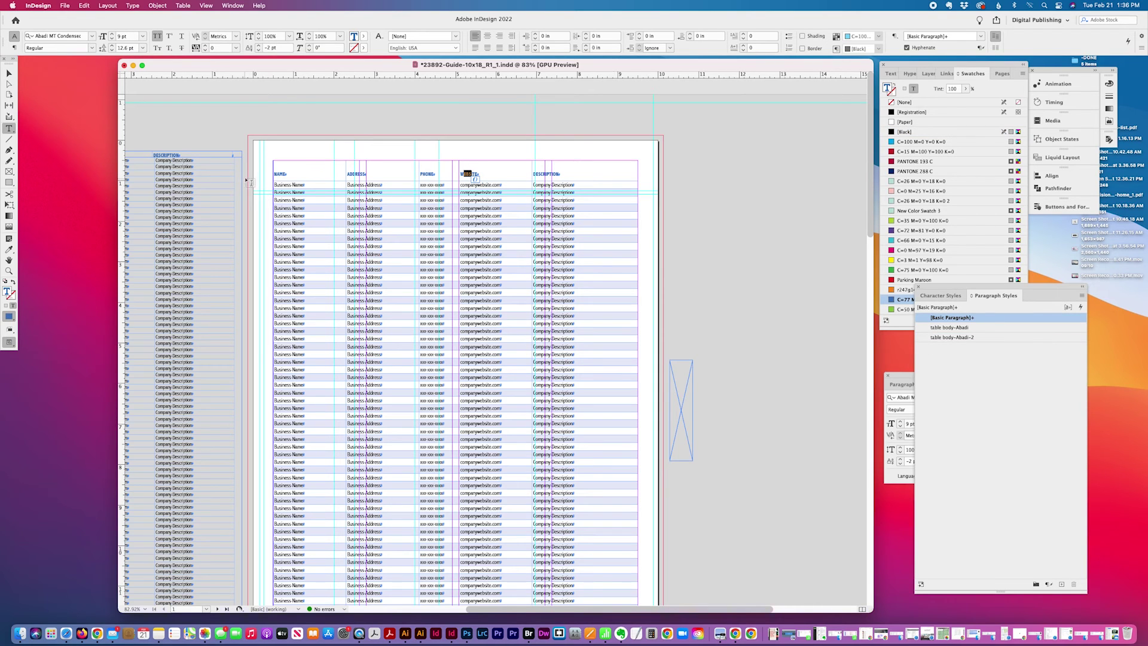
pyautogui.moveTo(279, 174); pyautogui.dragTo(271, 173)
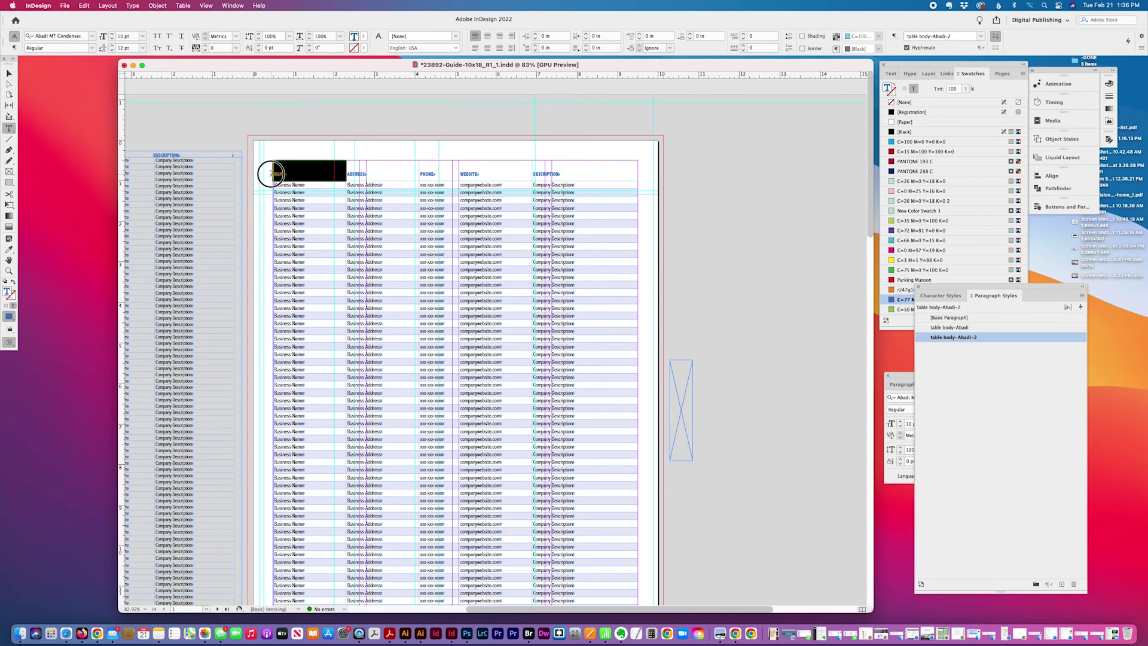
pyautogui.click(270, 173)
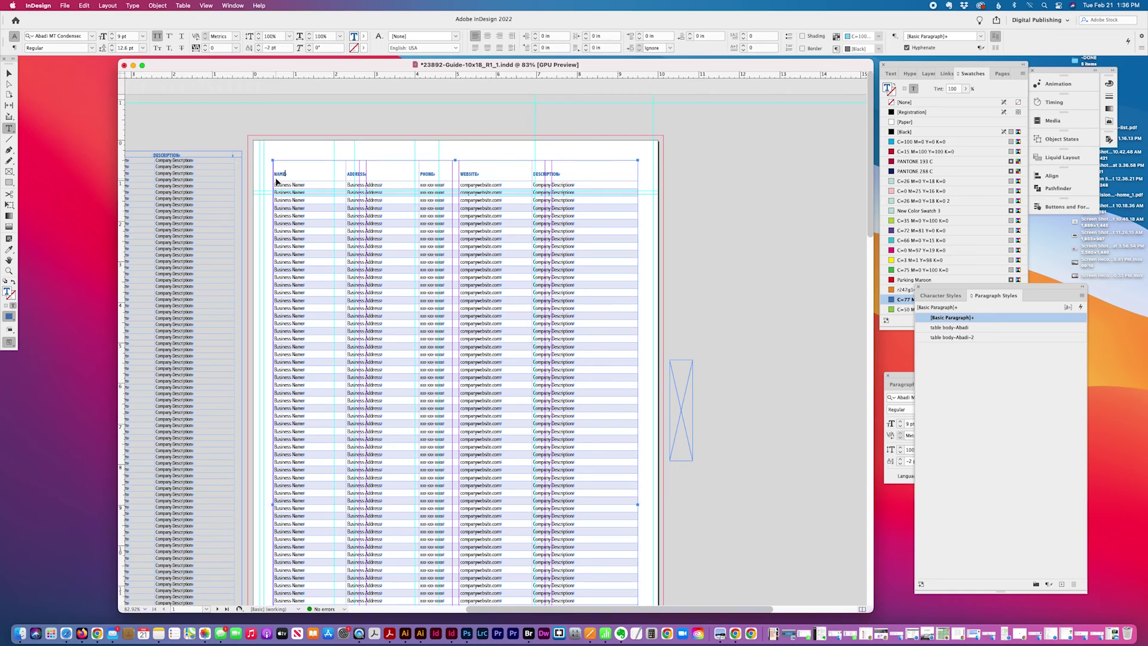
pyautogui.click(286, 174)
pyautogui.doubleClick(286, 174)
# Create a new paragraph style named 'header' with 10 pt size and 12 pt leading.
pyautogui.click(1080, 297)
pyautogui.click(1070, 300)
pyautogui.write('header')
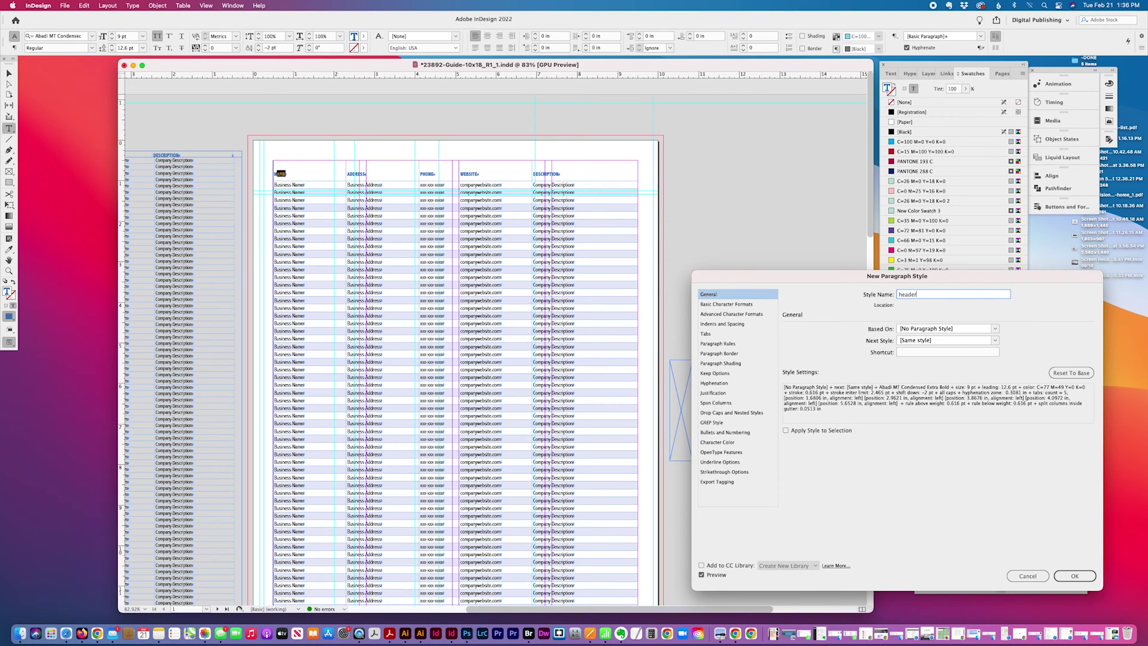
pyautogui.click(726, 305)
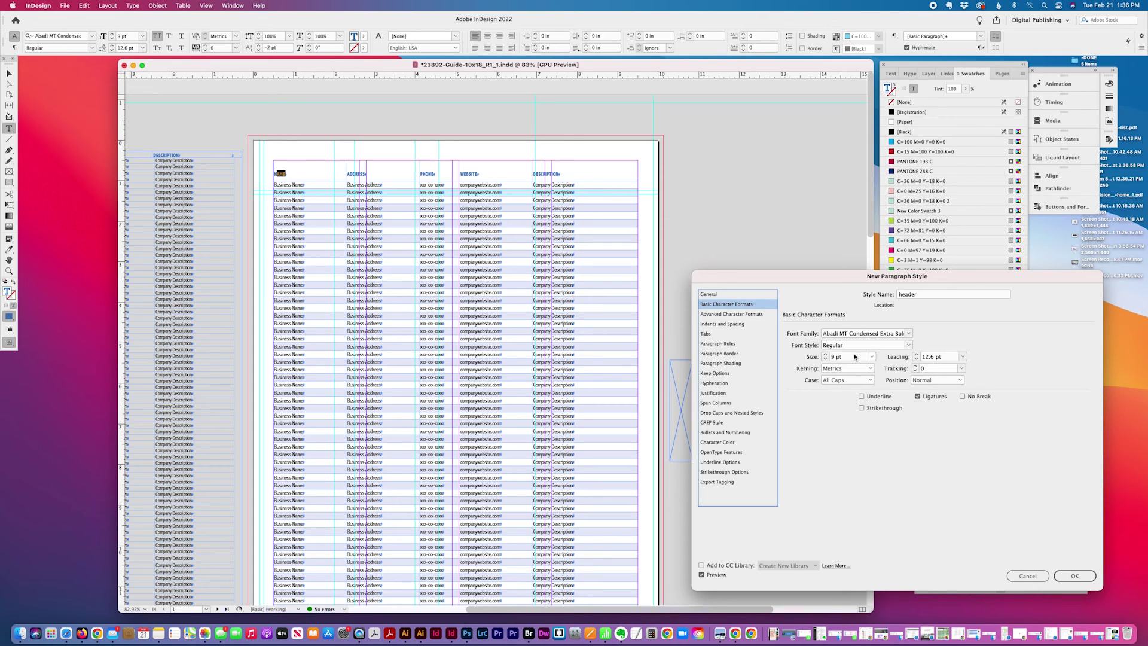
pyautogui.click(814, 357)
pyautogui.write('10')
pyautogui.press('Tab')
pyautogui.write('12')
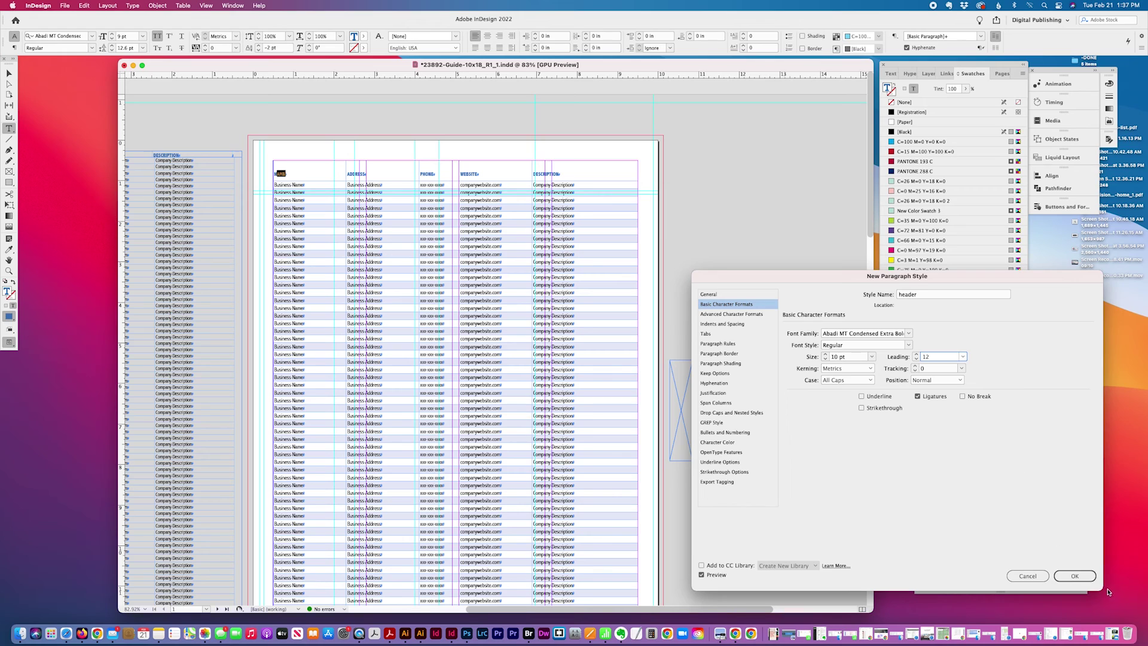
pyautogui.click(1084, 577)
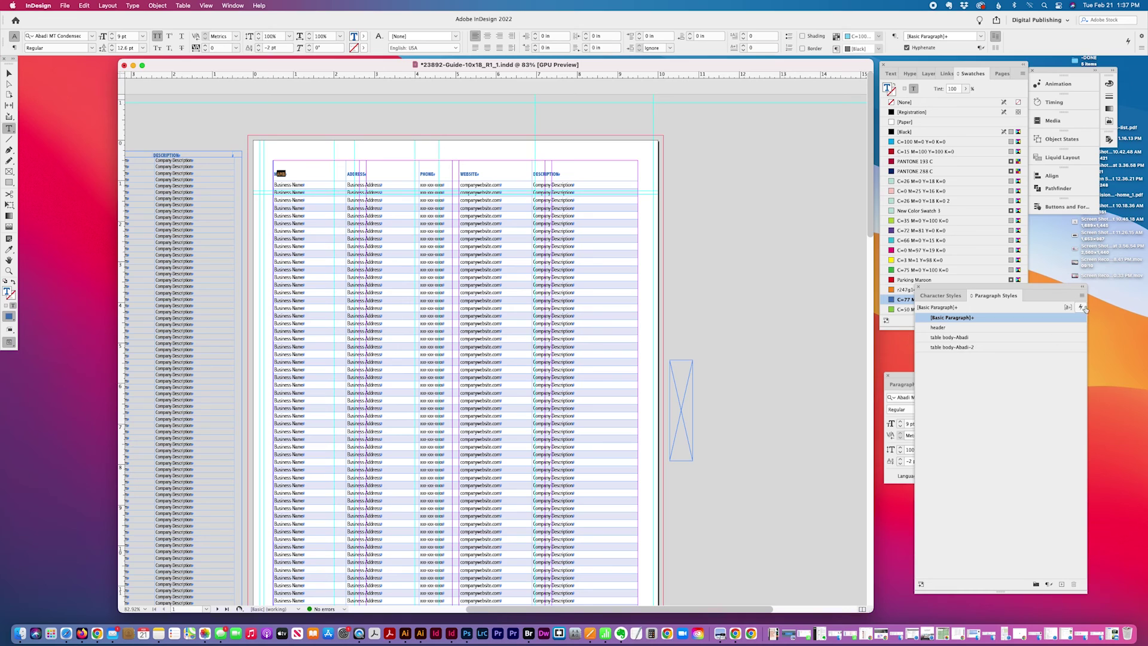
# Apply the header style to the NAME heading and the whole header row.
pyautogui.click(958, 328)
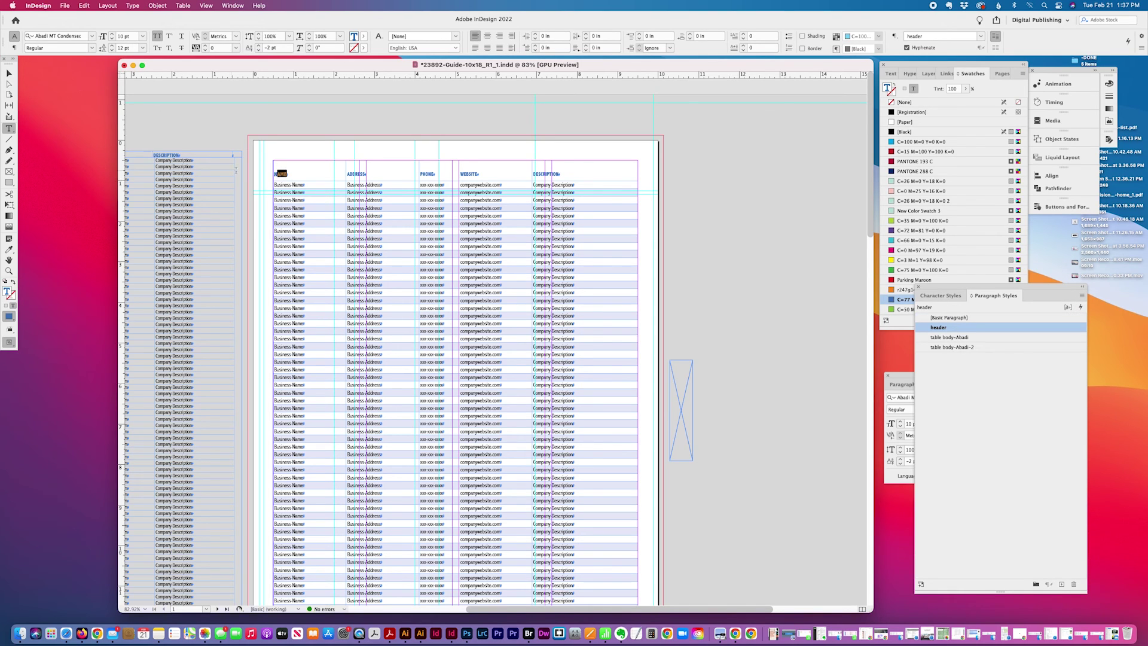
pyautogui.click(271, 175)
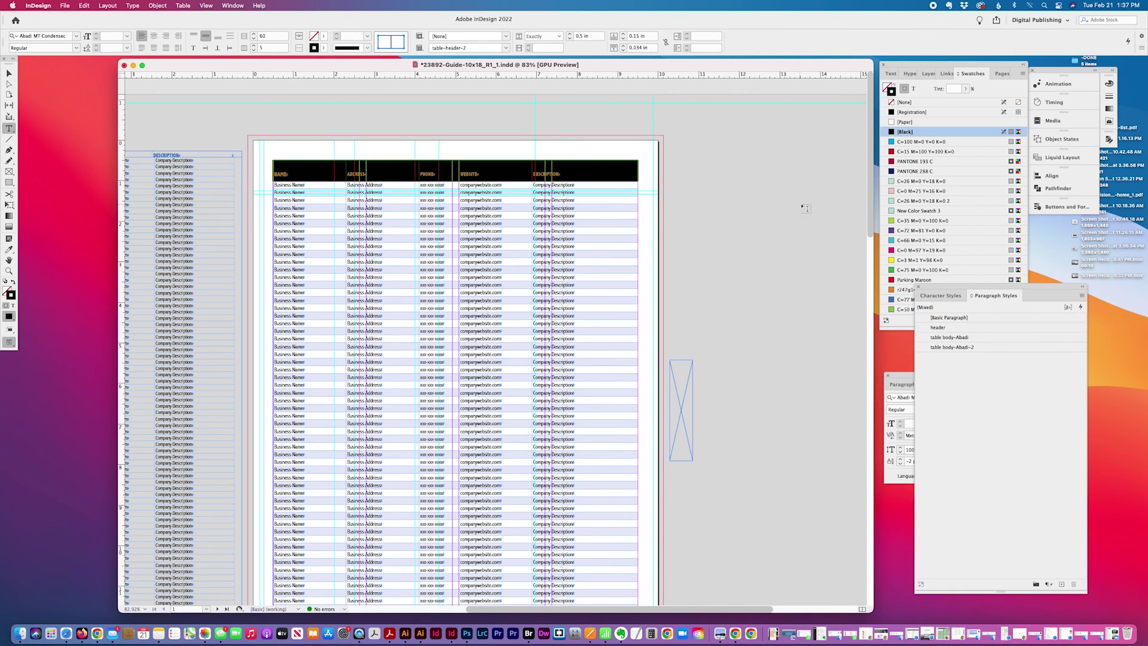
pyautogui.click(975, 328)
# Enlarge the header style to 12 pt size with 14 pt leading.
pyautogui.click(1081, 296)
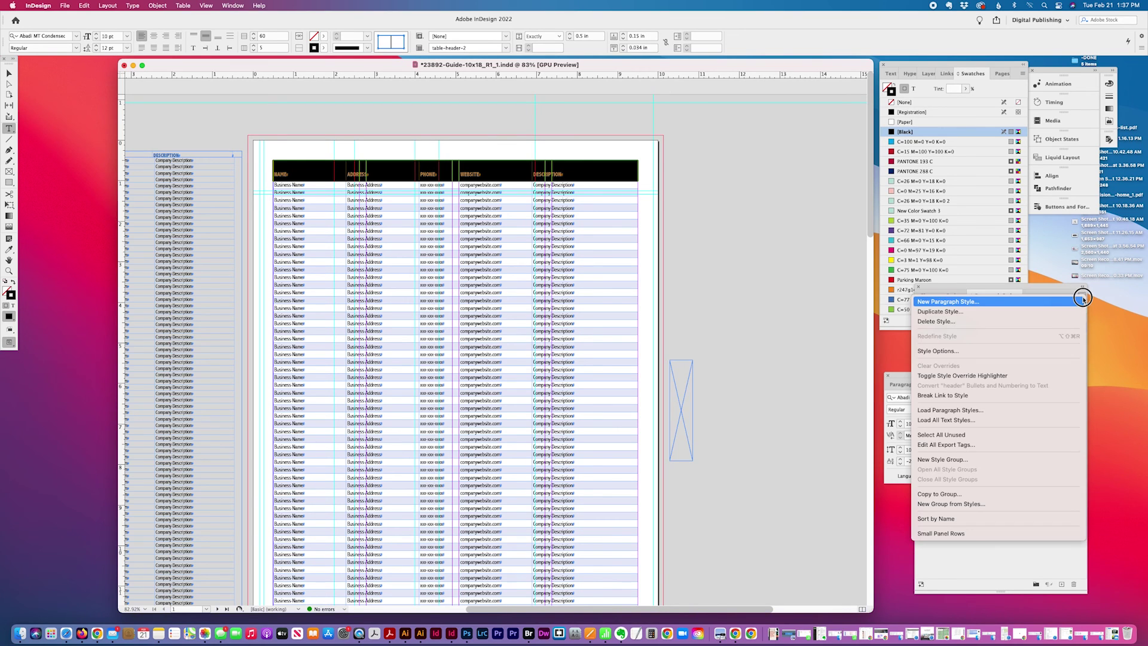
pyautogui.click(1048, 350)
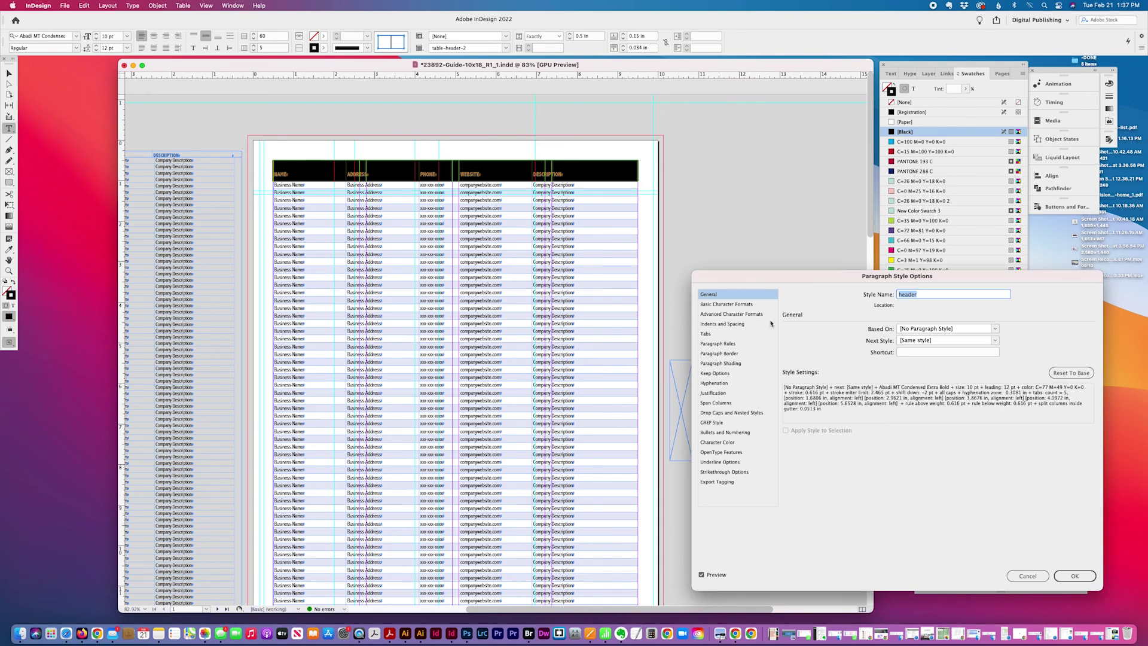
pyautogui.click(713, 305)
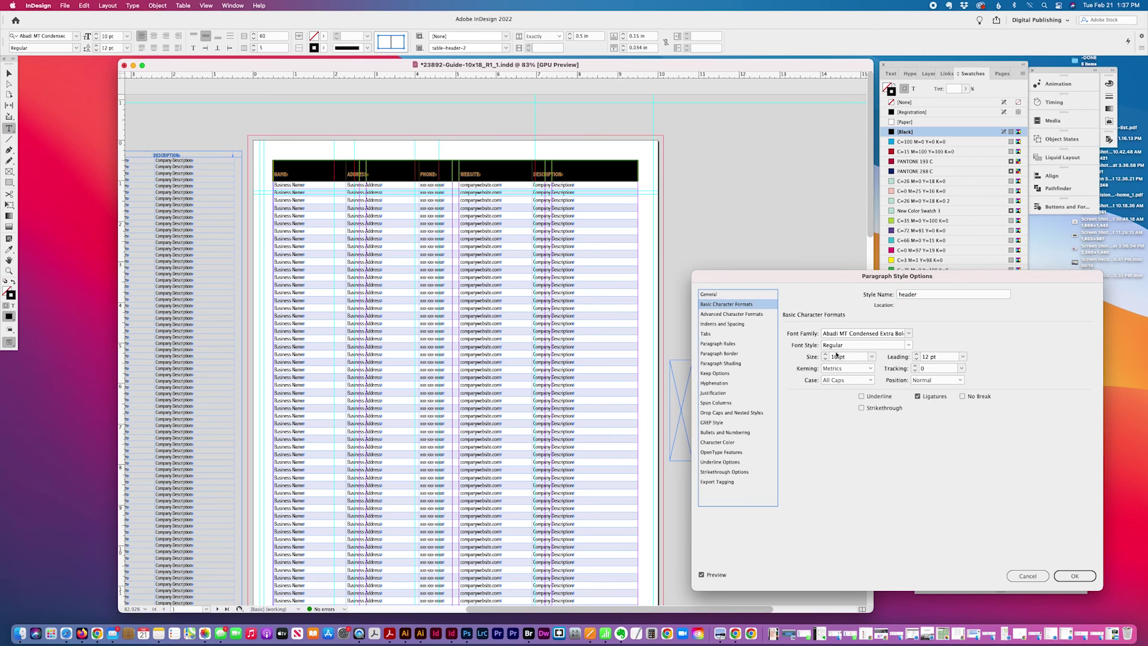
pyautogui.click(823, 358)
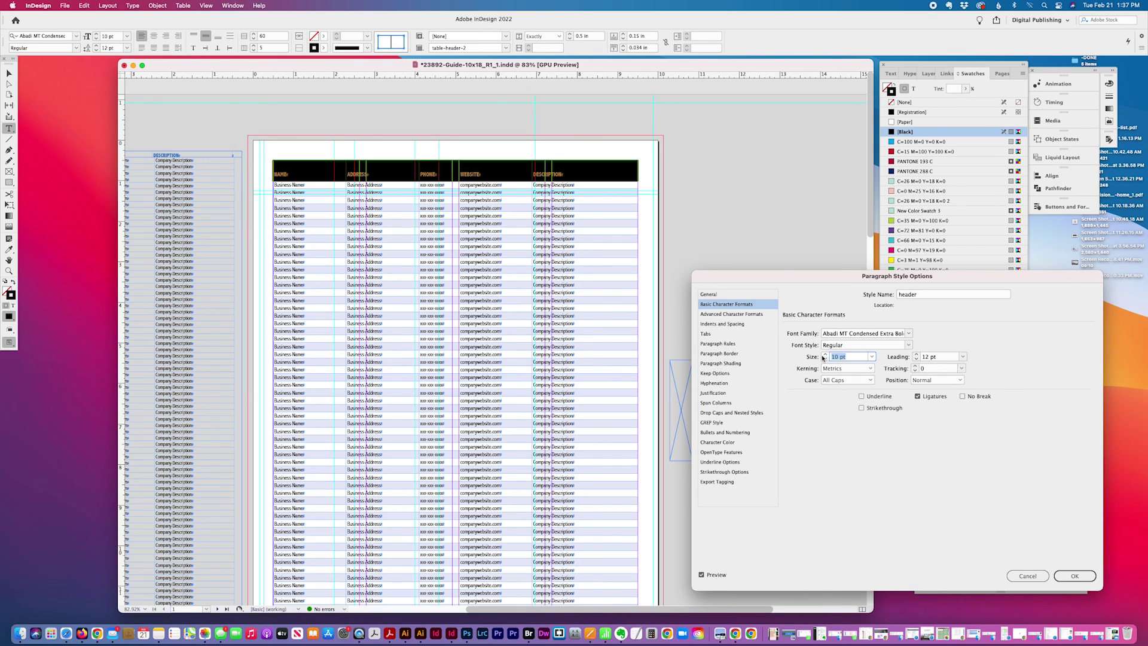
pyautogui.write('12')
pyautogui.press('Tab')
pyautogui.write('4')
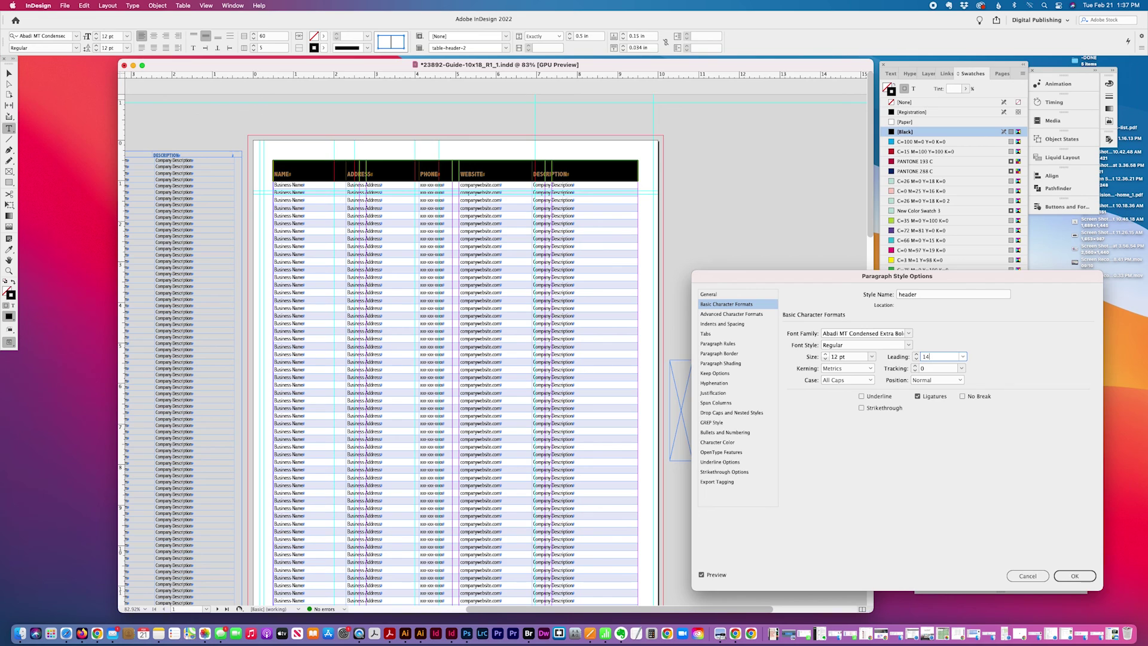
pyautogui.press('Return')
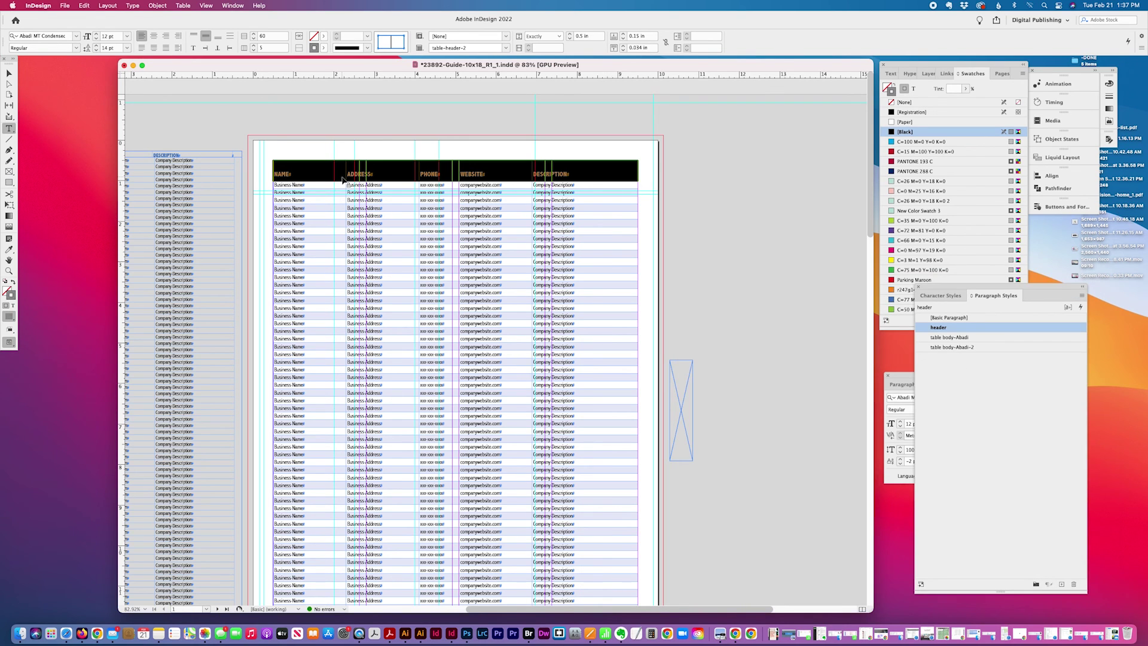
pyautogui.click(331, 201)
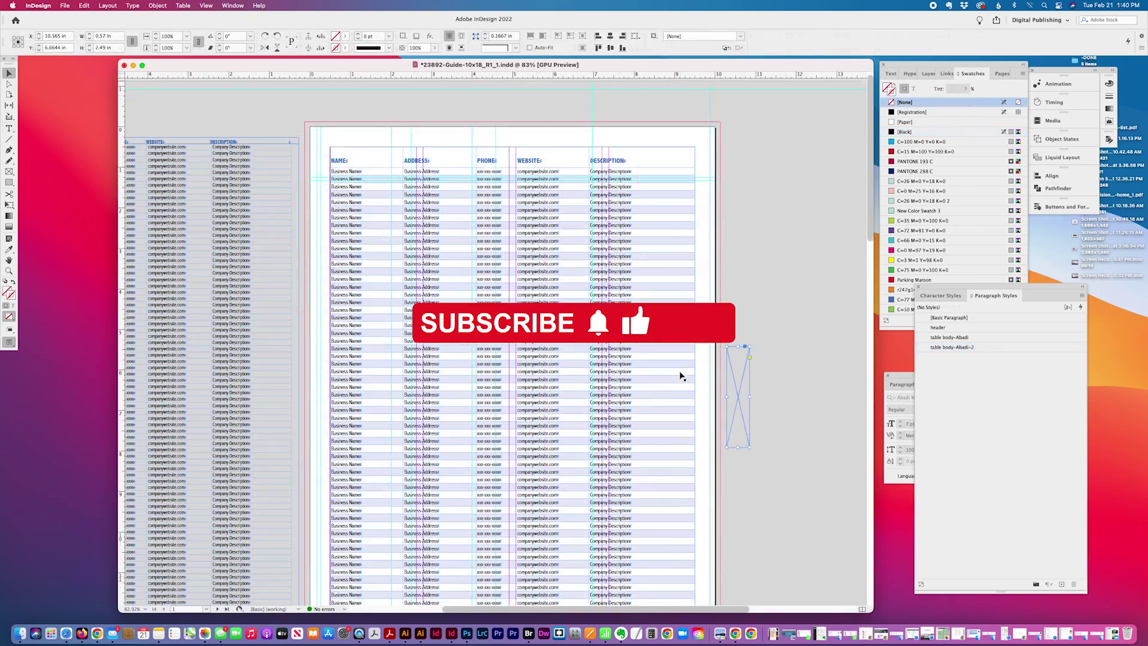
pyautogui.scroll(-2, 681, 375)
pyautogui.hscroll(1, 681, 375)
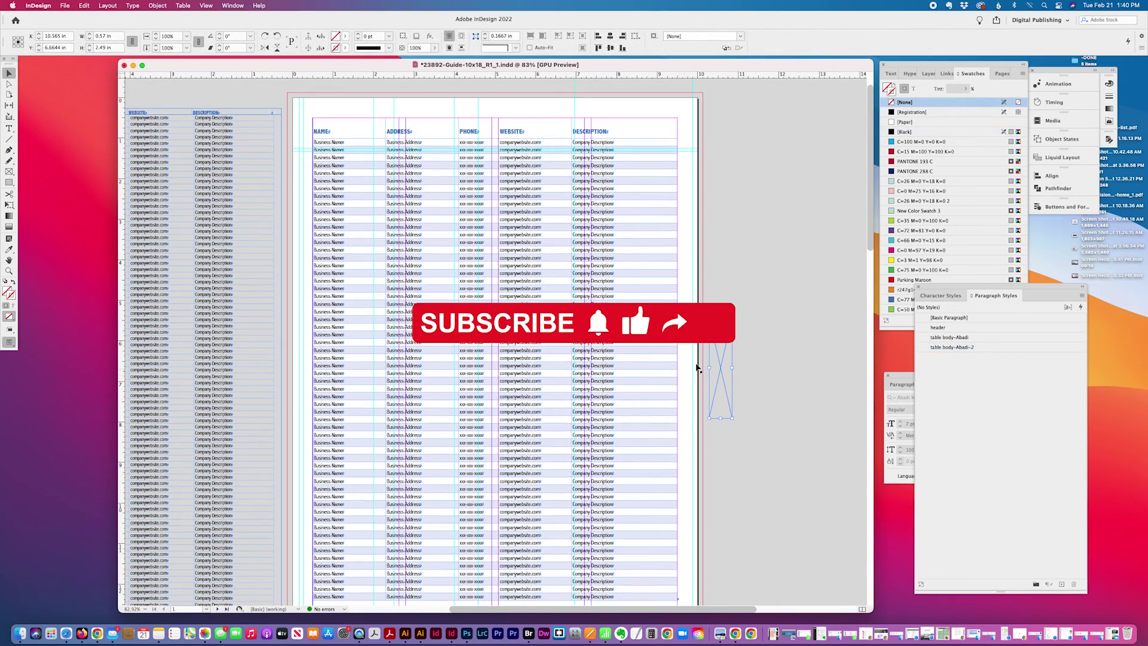